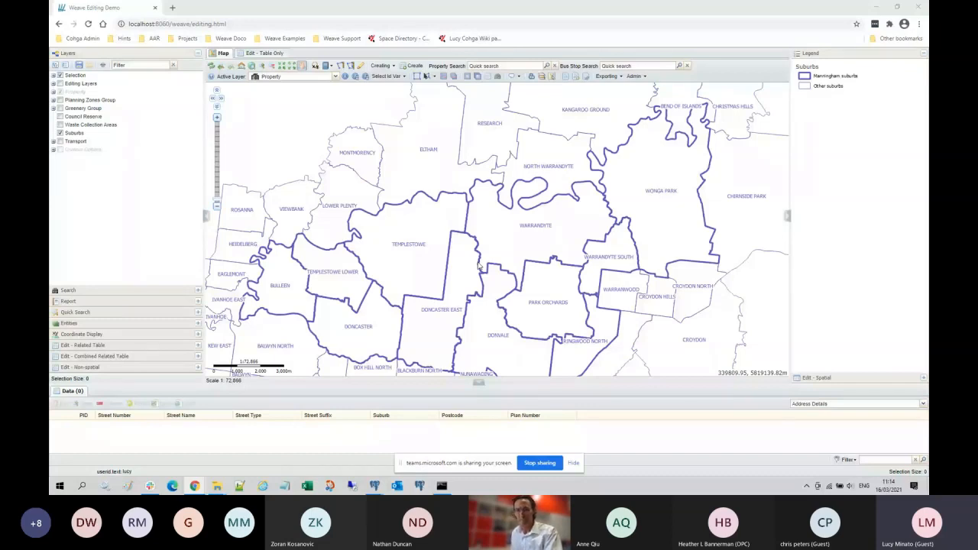
Step: Expand Editing Layers and switch on the Sample Point, Sample Line and Sample Polygon layers
click(54, 84)
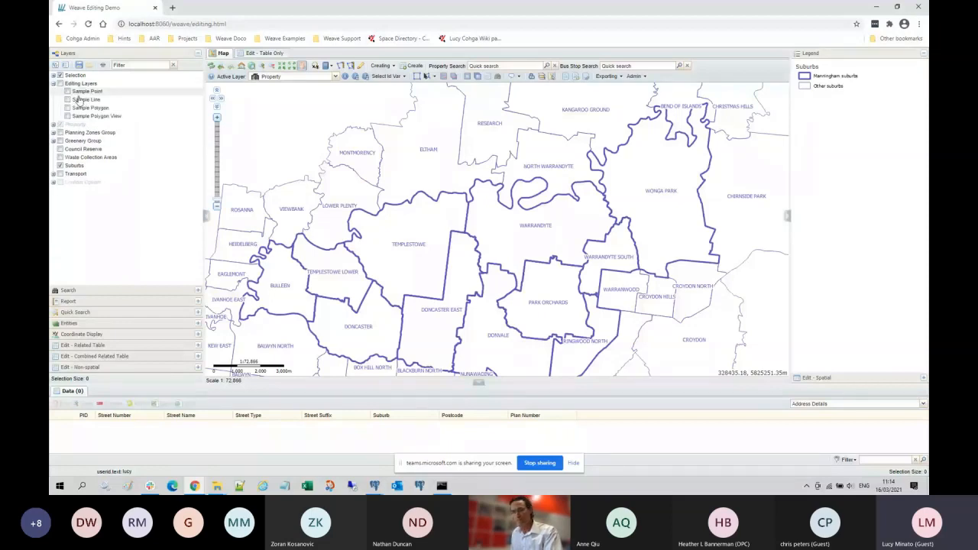
click(92, 93)
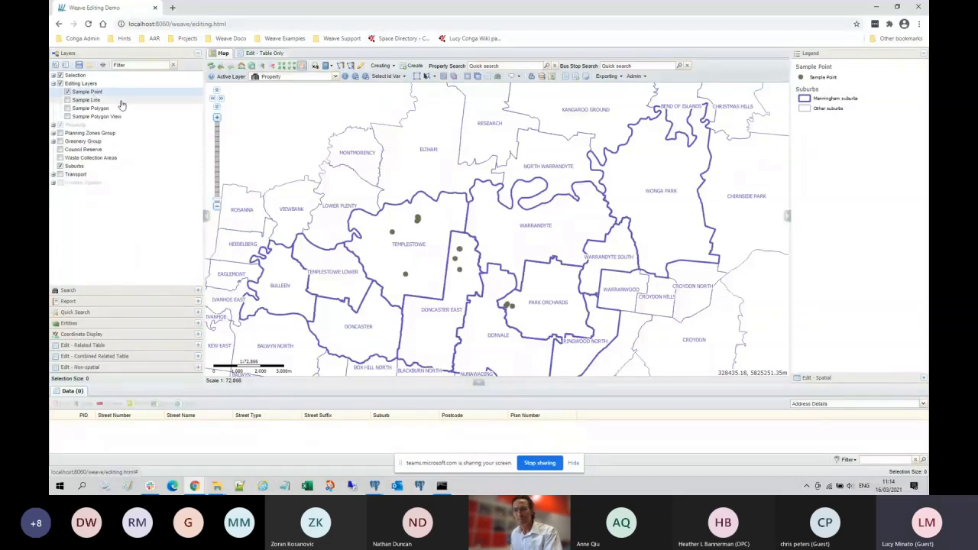
click(99, 101)
click(100, 109)
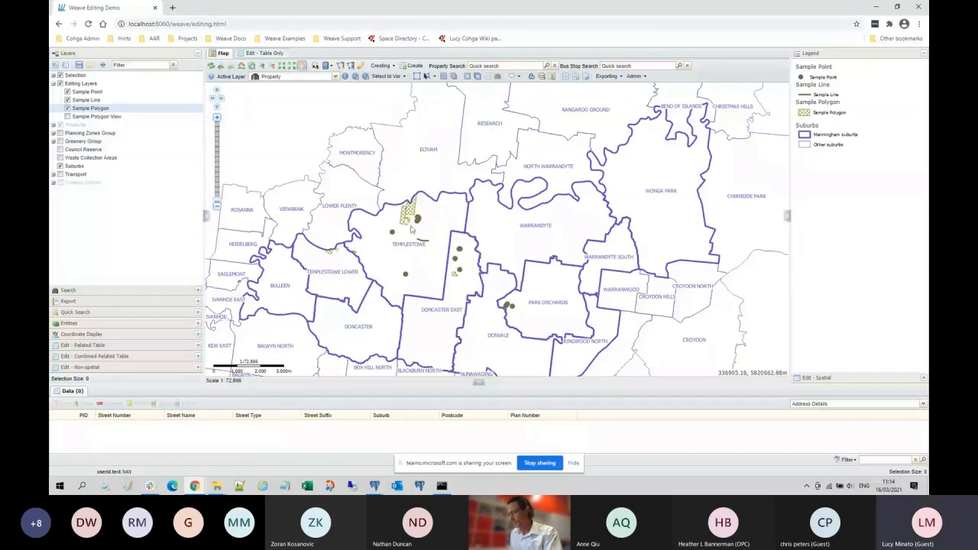
scroll(410, 229, up, 4)
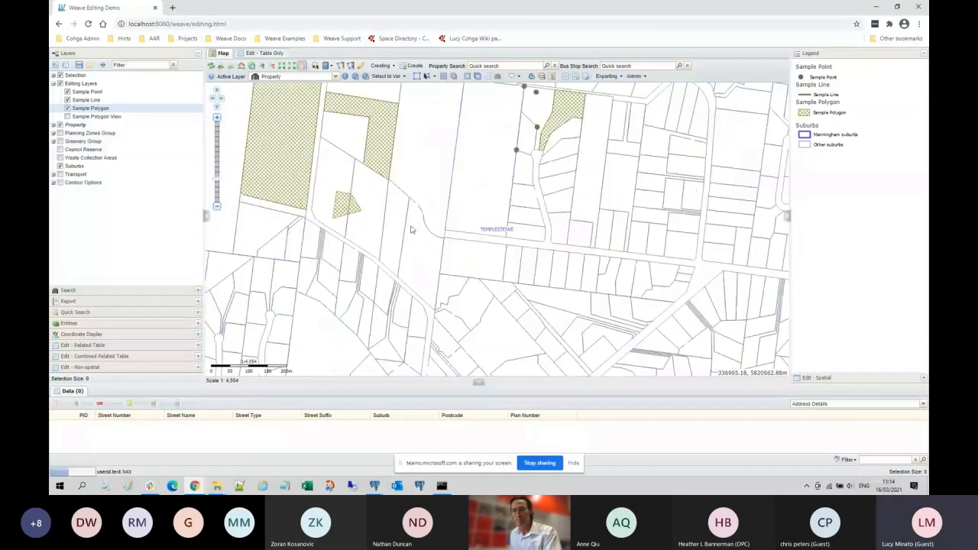
scroll(410, 228, down, 1)
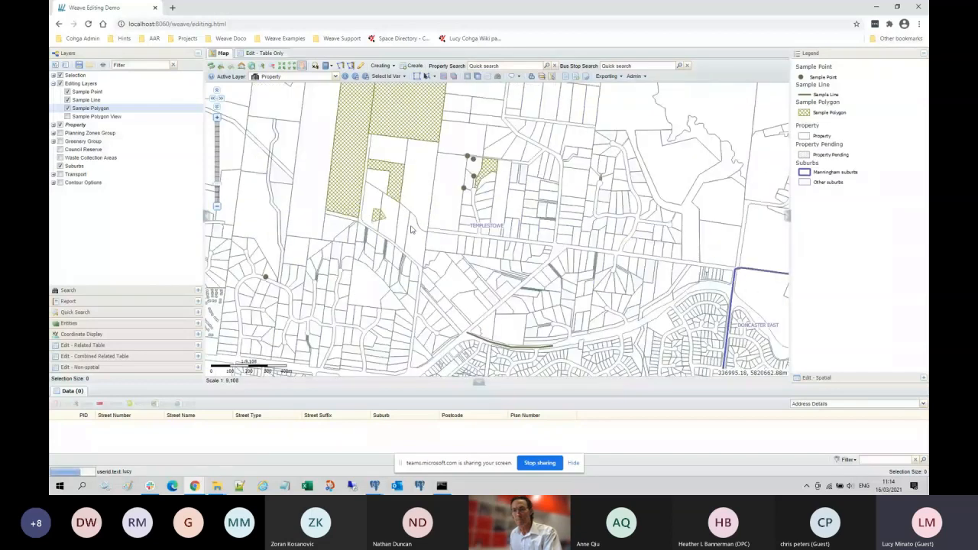
scroll(410, 229, down, 1)
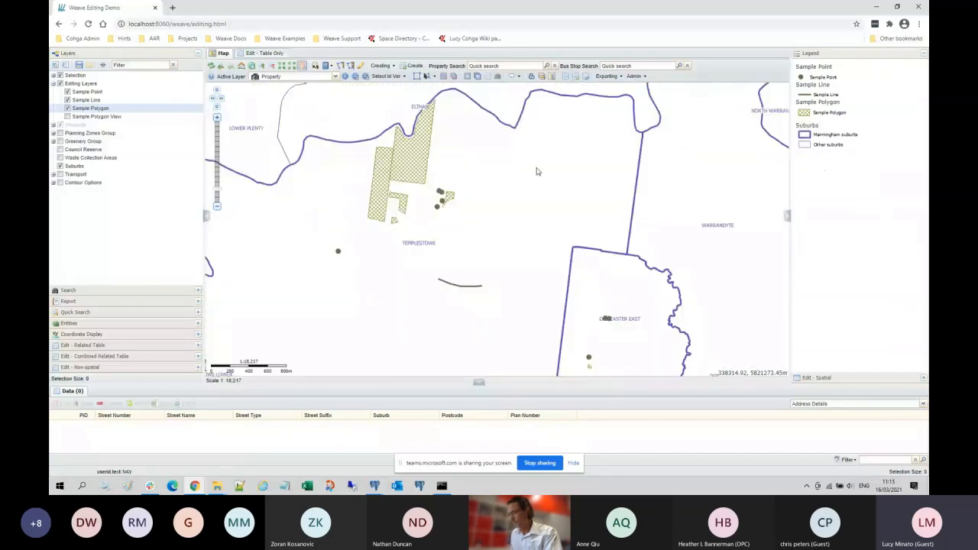
Step: Expand the Edit - Spatial panel in the right sidebar and zoom in on Templestowe
click(818, 378)
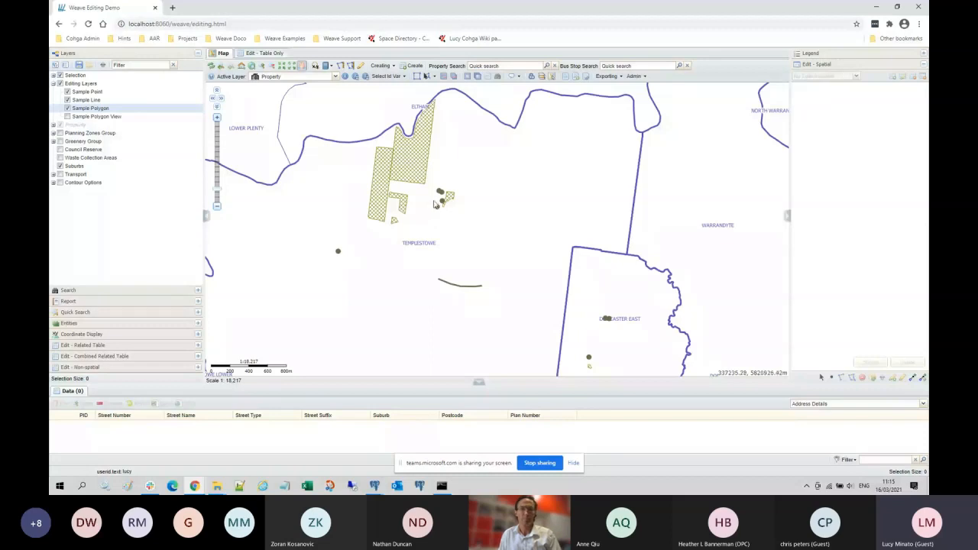
scroll(433, 204, up, 1)
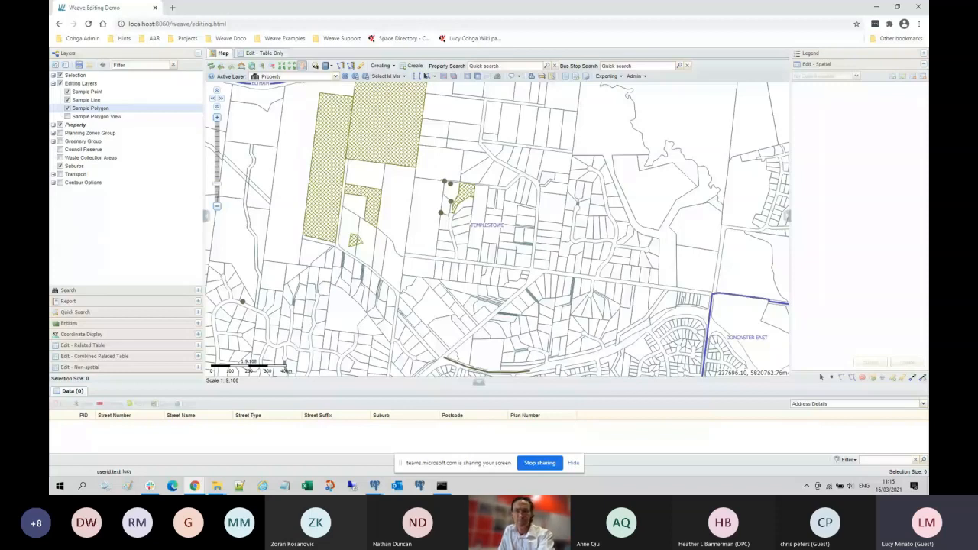
right_click(105, 92)
Step: Make Sample Point the active edit layer from its layer menu
click(115, 97)
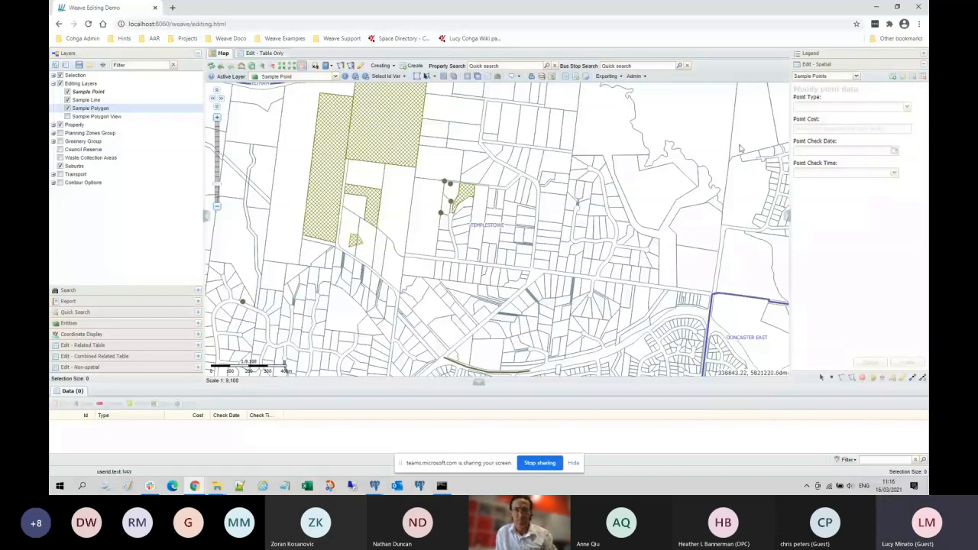
scroll(740, 149, up, 1)
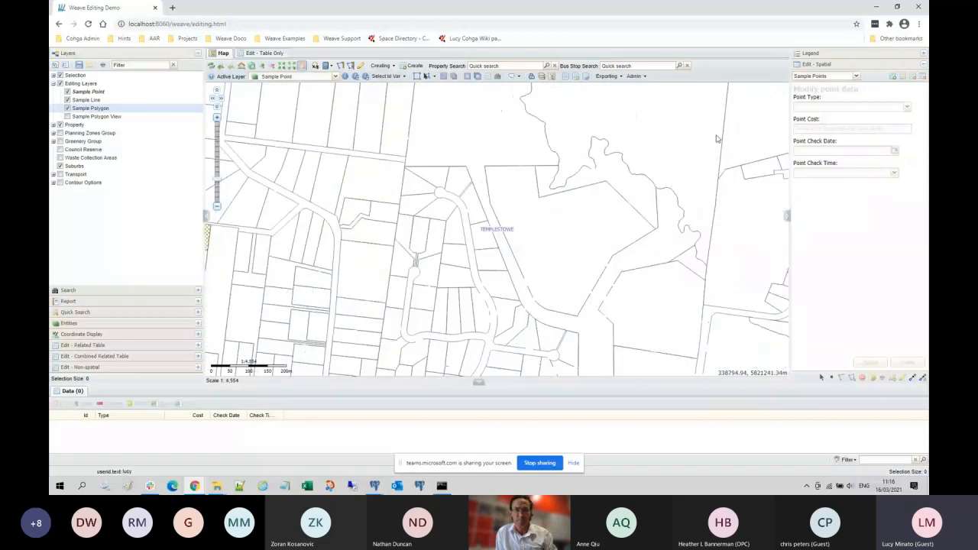
scroll(716, 139, down, 1)
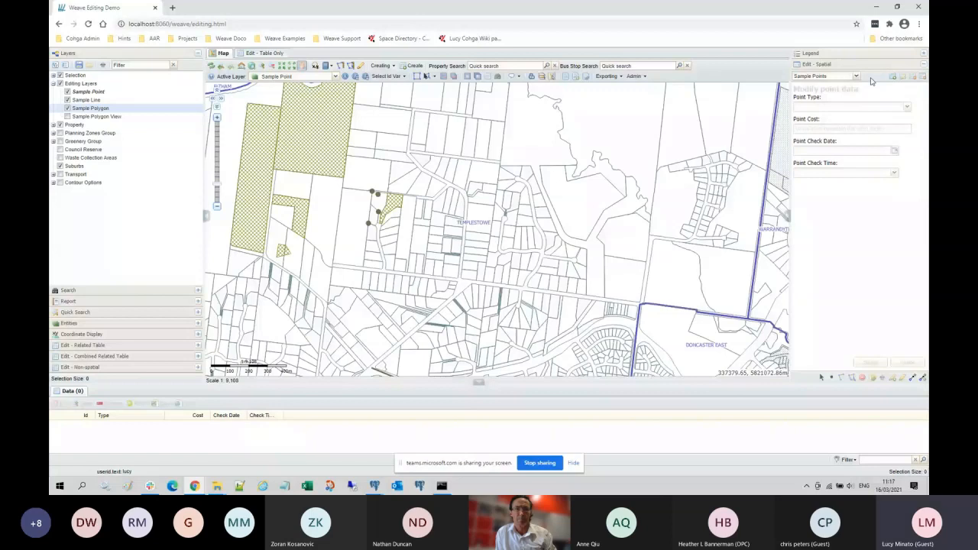
Step: Place a new point north-west of Templestowe's sample points and set its Point Type to Good
click(894, 77)
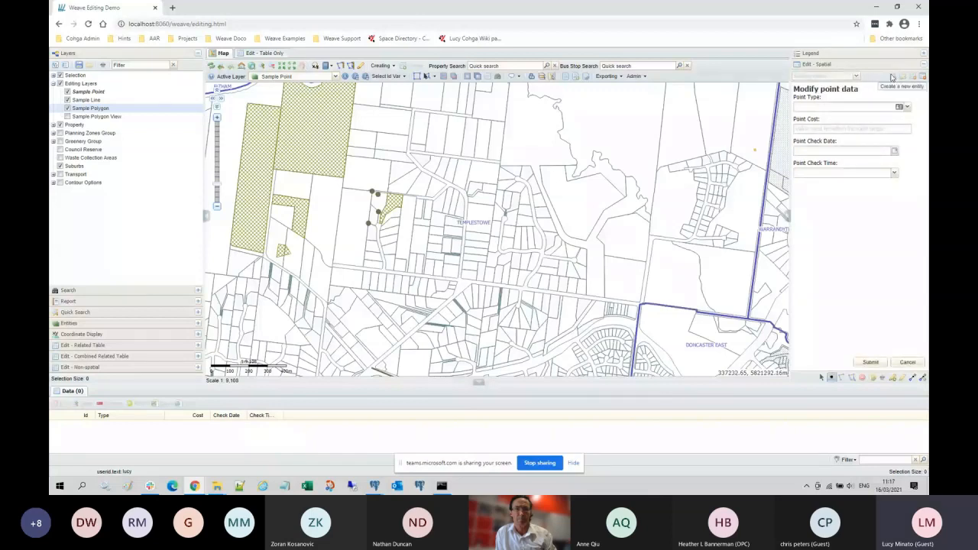
click(357, 166)
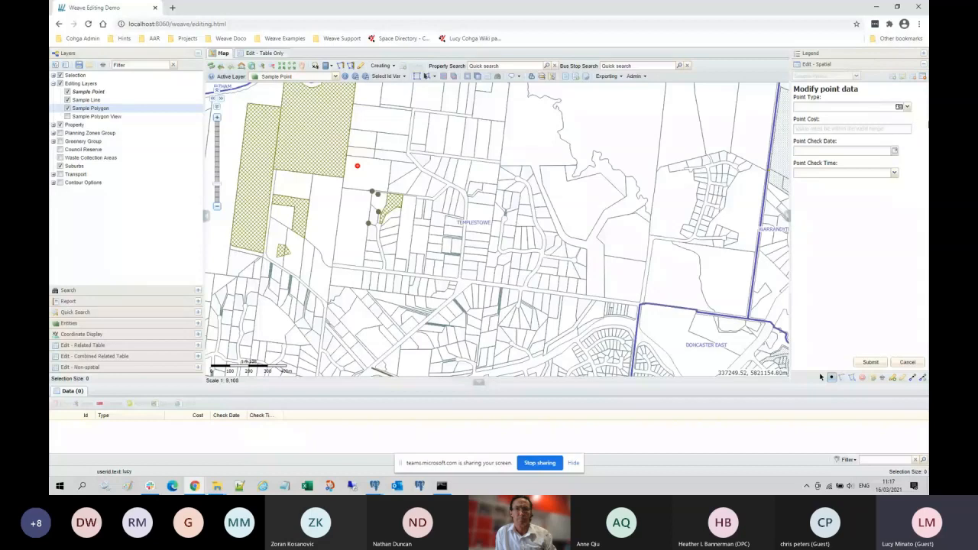
click(906, 107)
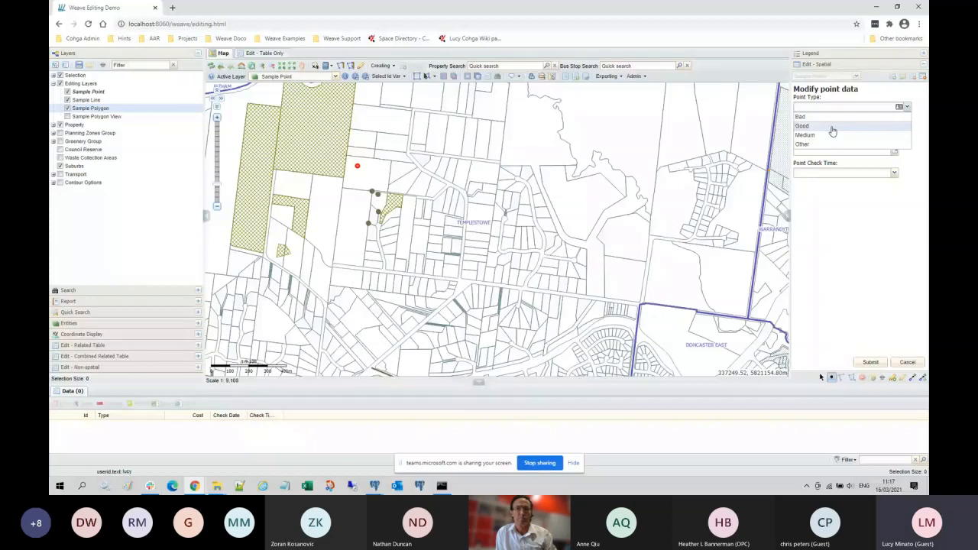
click(833, 127)
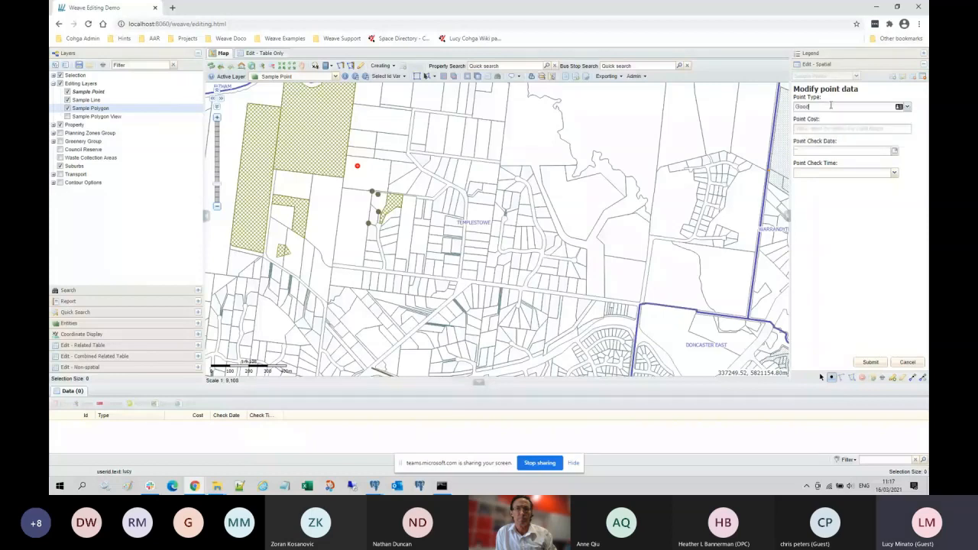
Step: Enter 9000 as Point Cost, then trim it to 999 to stay under the 1000 maximum
click(884, 128)
text(900)
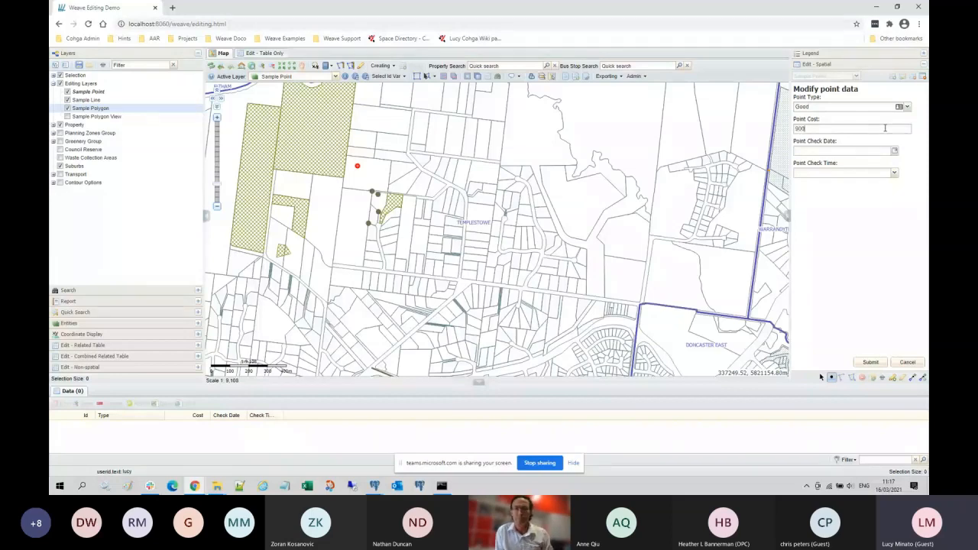
text(0)
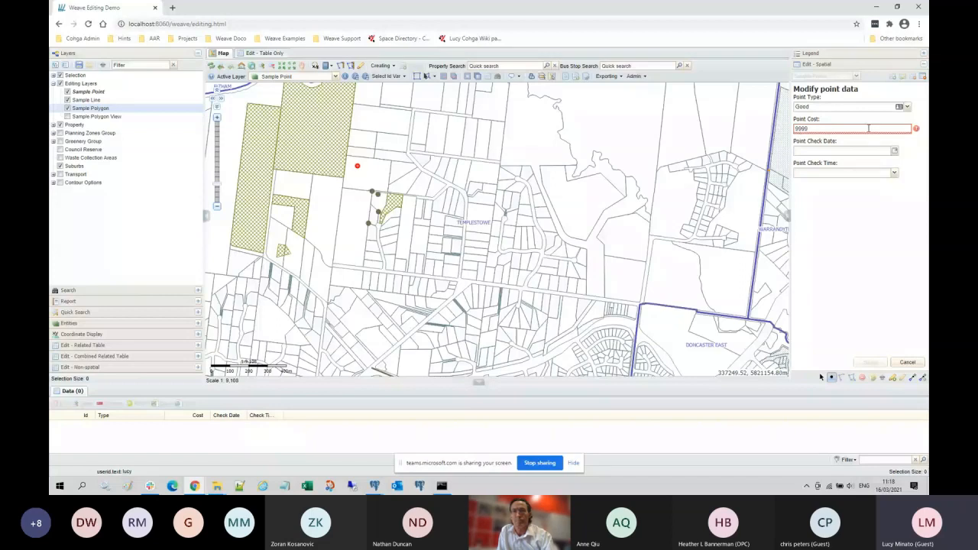
mouse_move(917, 130)
key(BackSpace)
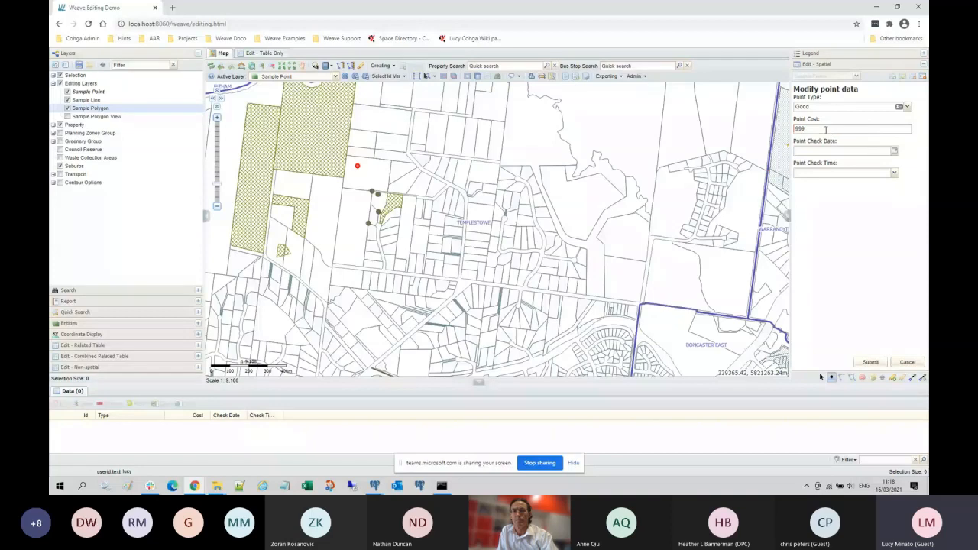
double_click(826, 130)
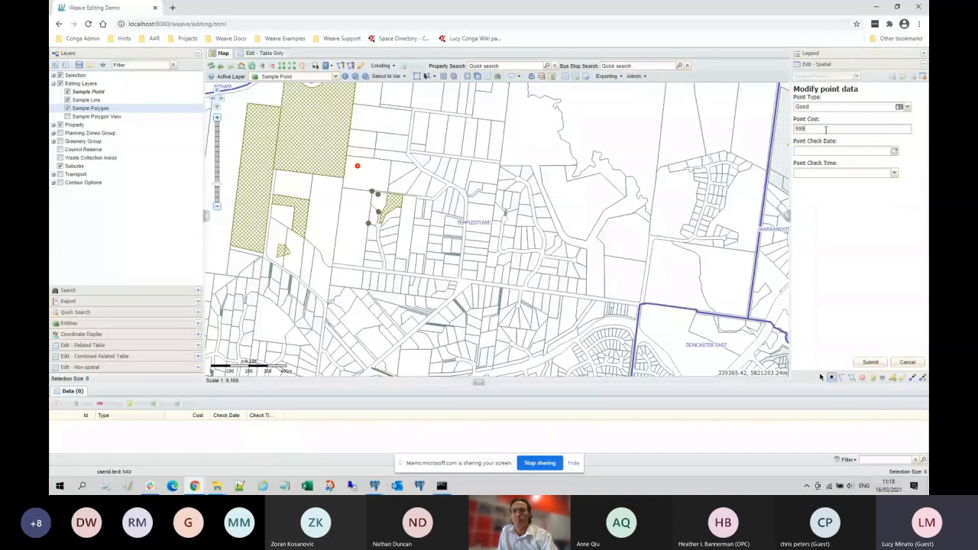
Step: Set Point Check Date to 2021-03-15 and Point Check Time to 00:30:00, then submit the point
click(895, 153)
click(814, 200)
click(855, 150)
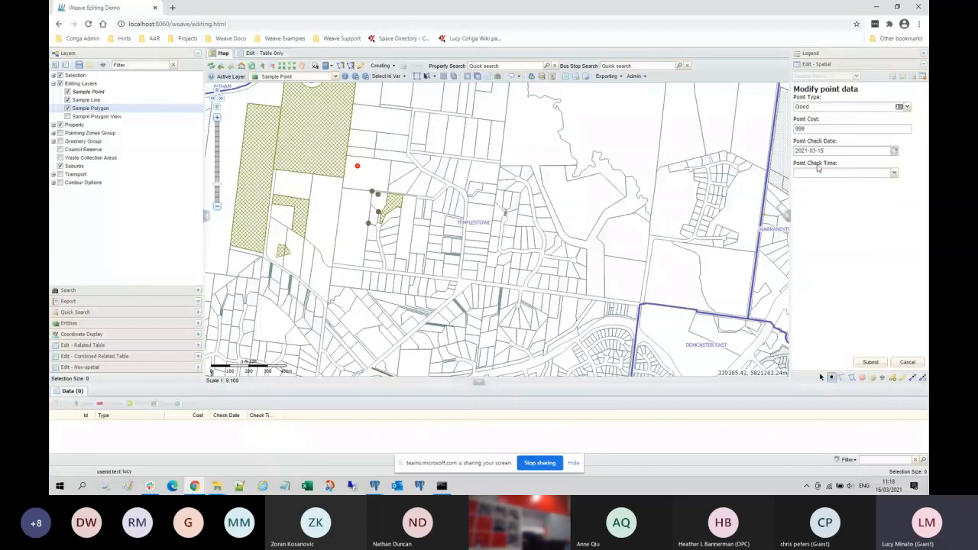
click(894, 173)
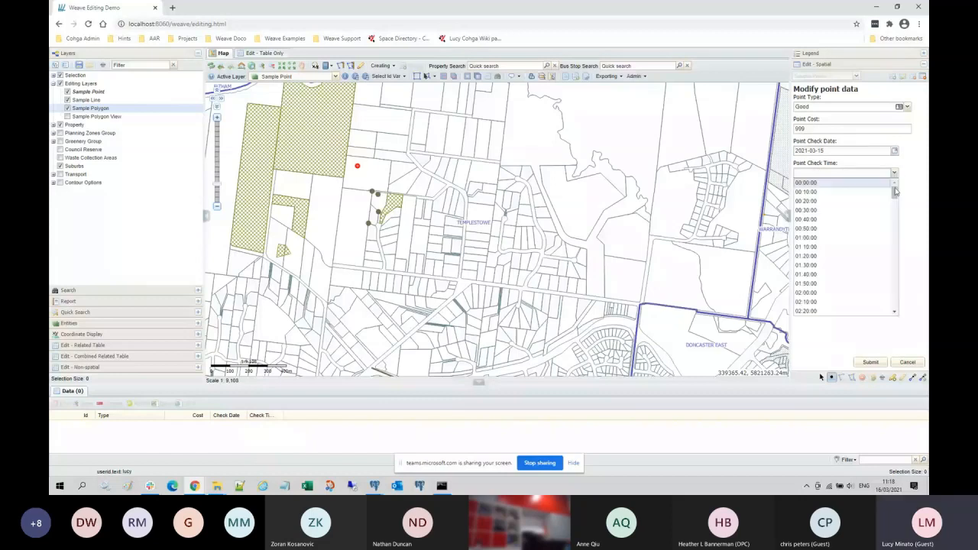
click(826, 211)
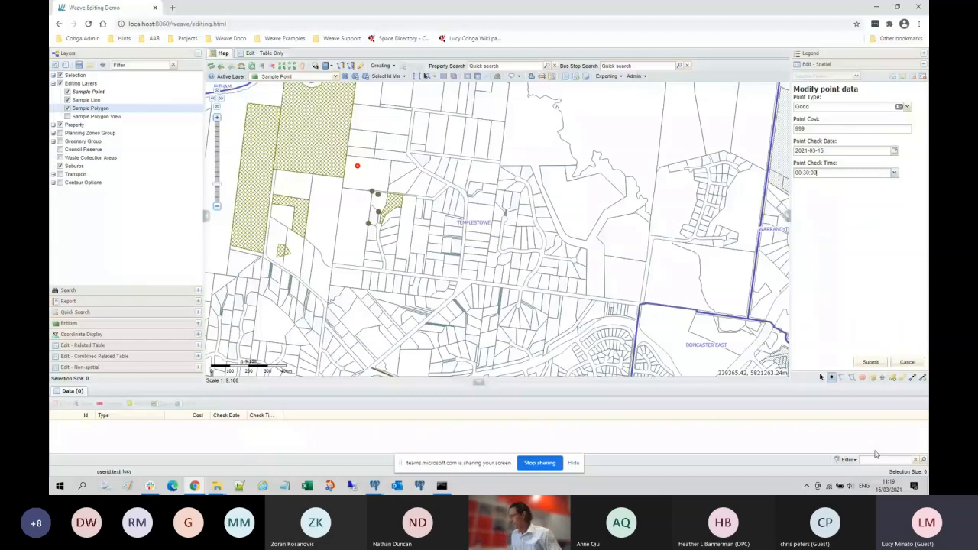
click(875, 363)
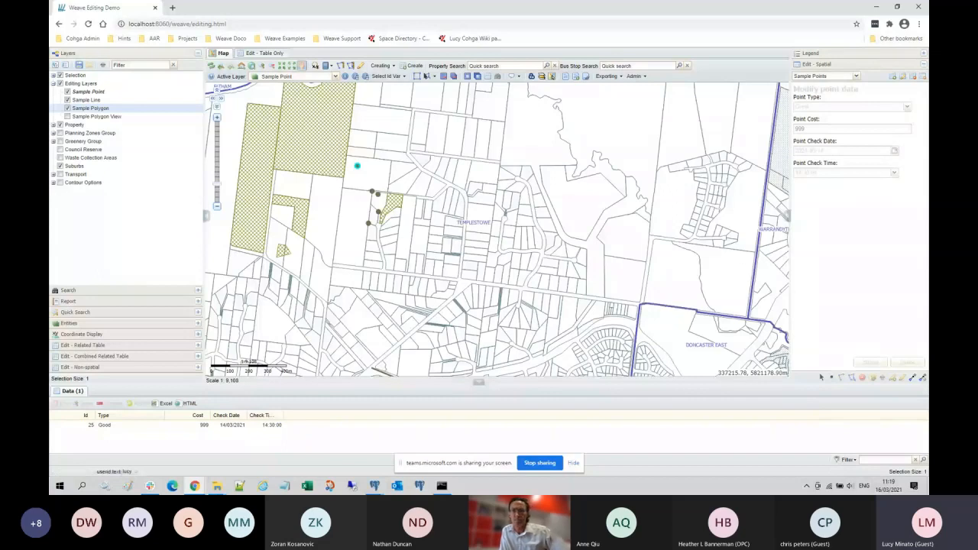
Step: Zoom and pan to centre the new point, then bring up the Redline markup window
scroll(374, 181, up, 1)
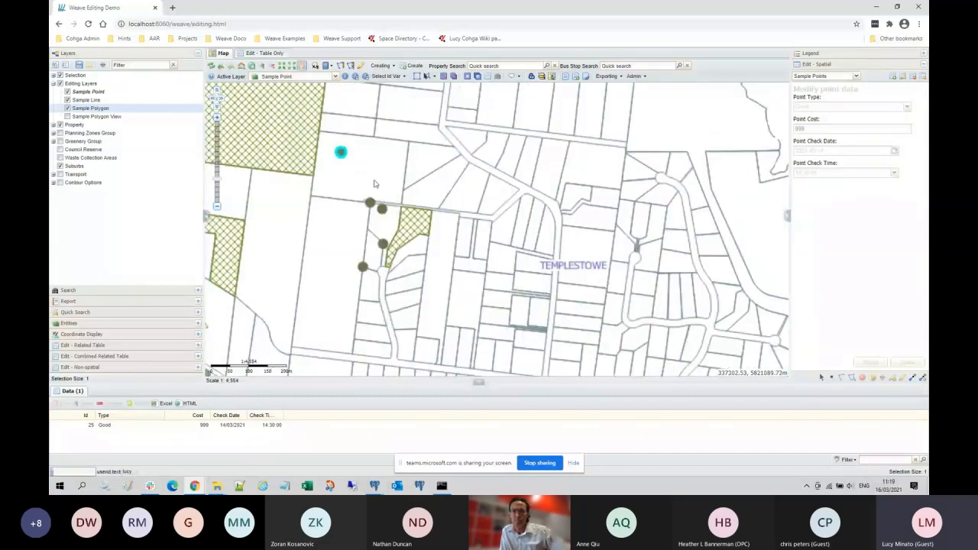
scroll(373, 184, up, 1)
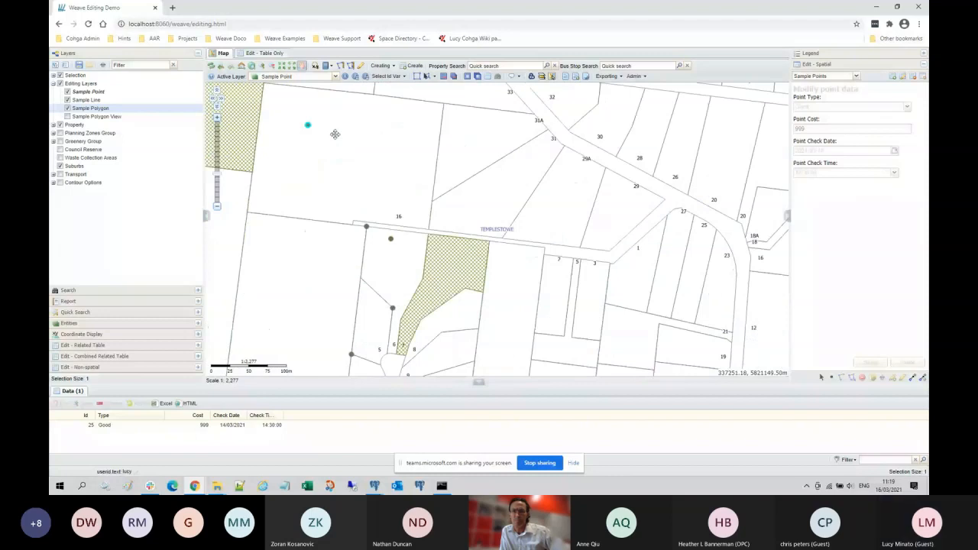
drag(334, 134, 497, 177)
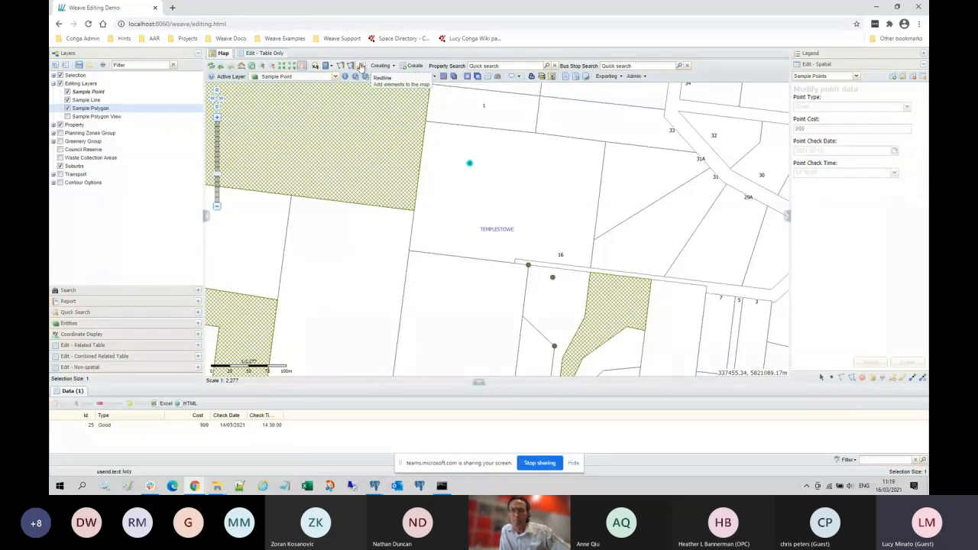
click(361, 67)
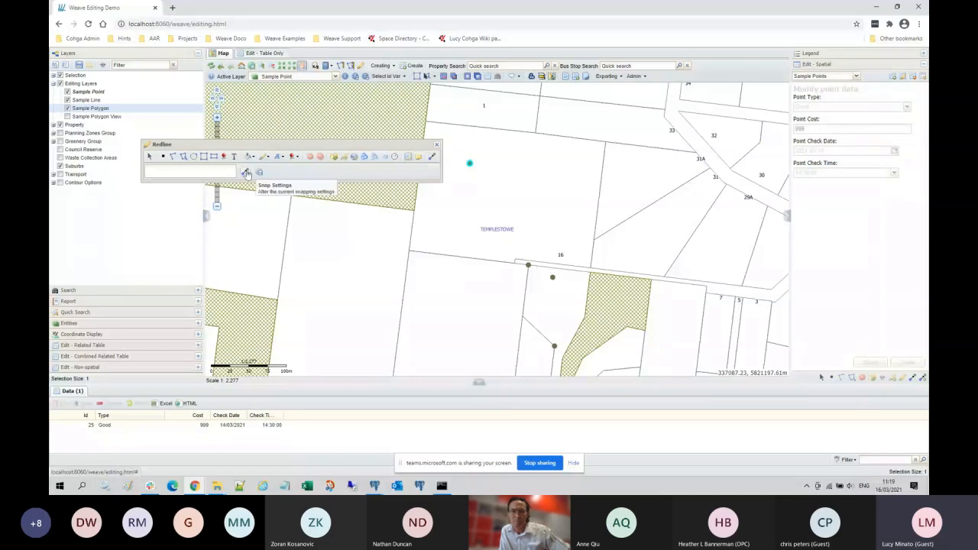
Step: Close the Redline toolbar and set snapping to a 10 m tolerance with Edge snapping off
click(437, 146)
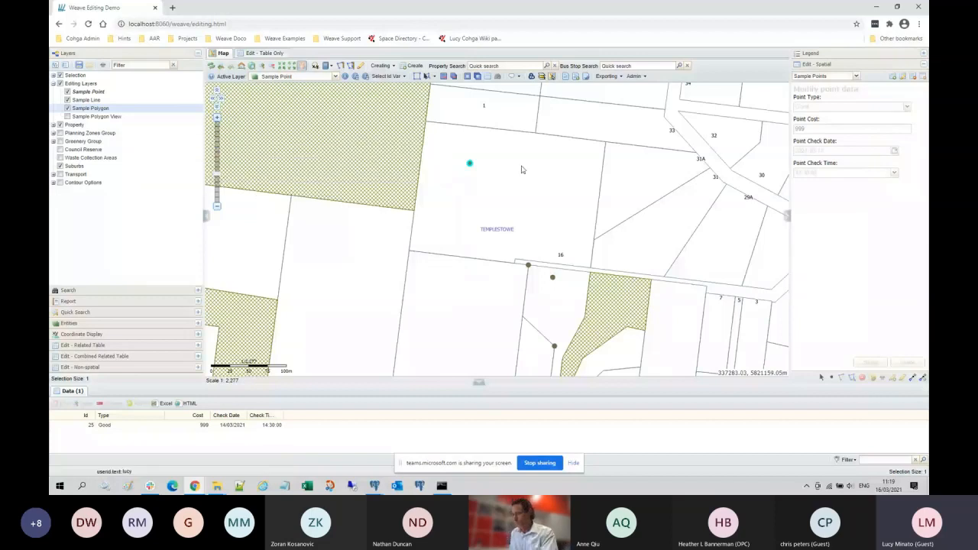
click(923, 380)
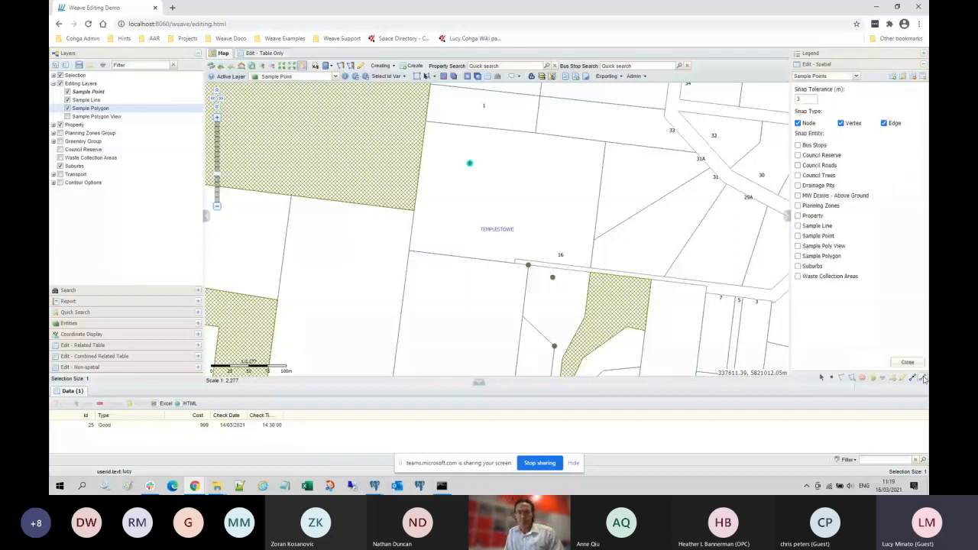
double_click(798, 99)
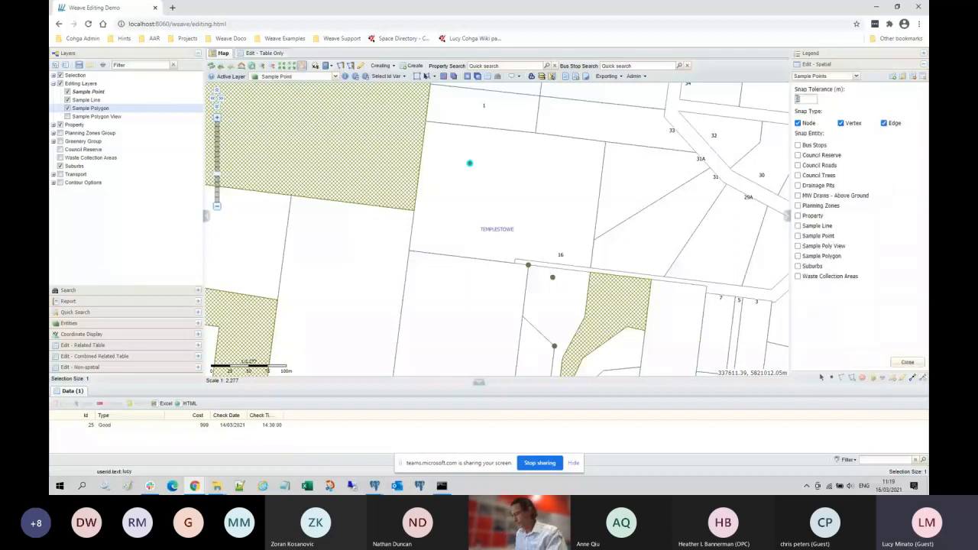
text(10)
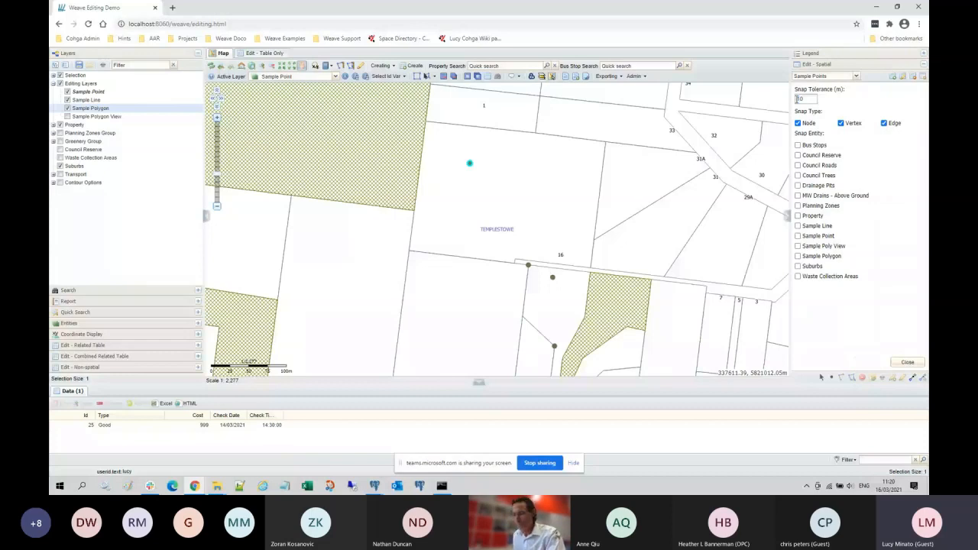
click(884, 123)
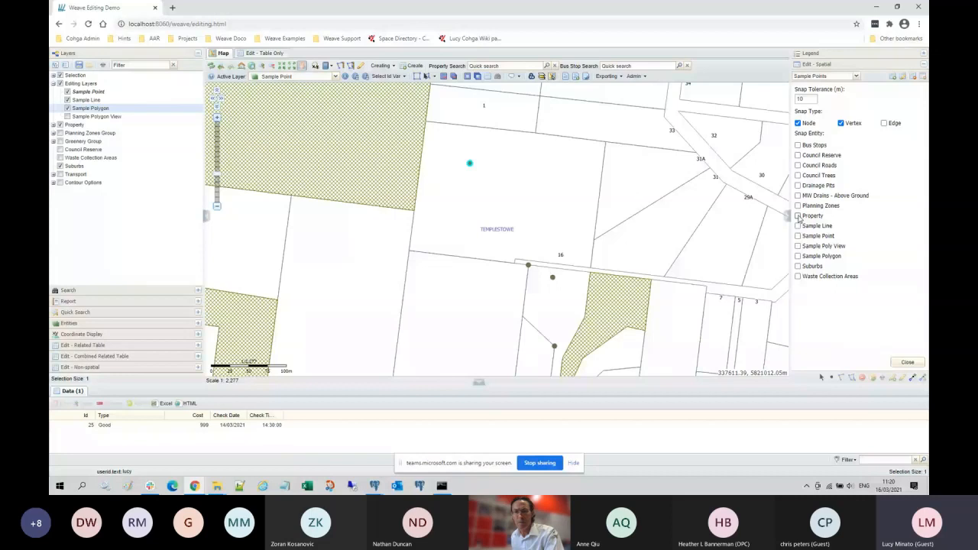
click(908, 364)
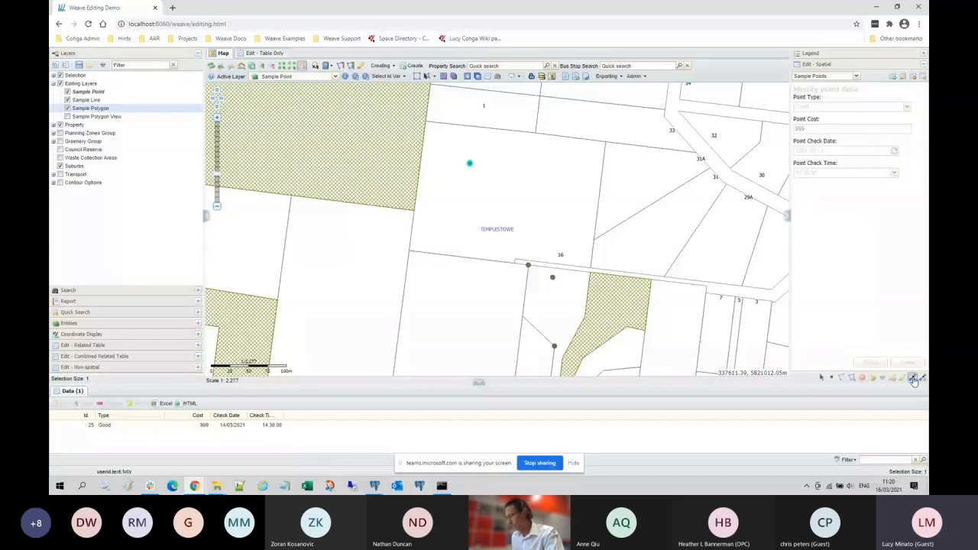
Step: Select the sample point, drag it onto the parcel corner near lot 33, and submit the edit
click(425, 78)
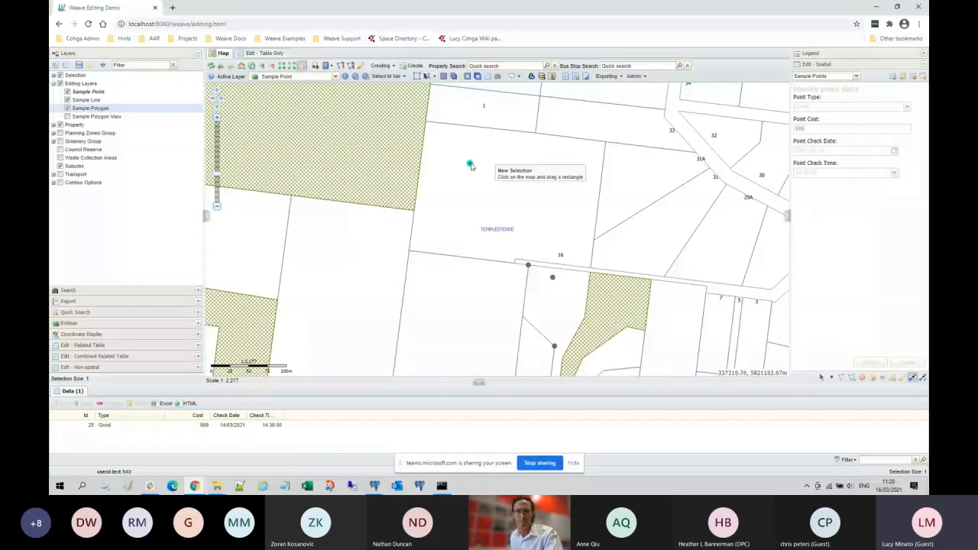
click(903, 77)
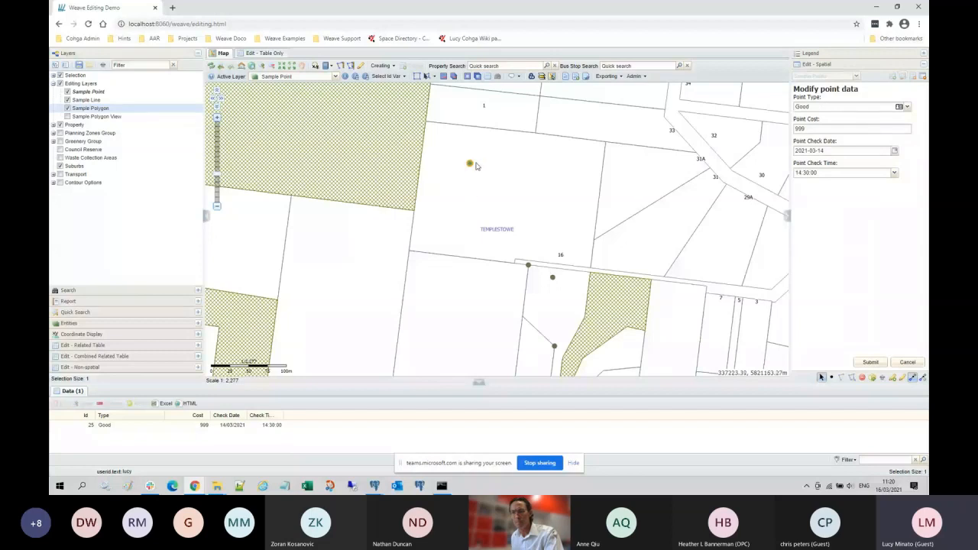
mouse_move(469, 168)
mouse_down()
mouse_move(481, 175)
mouse_move(604, 144)
mouse_up()
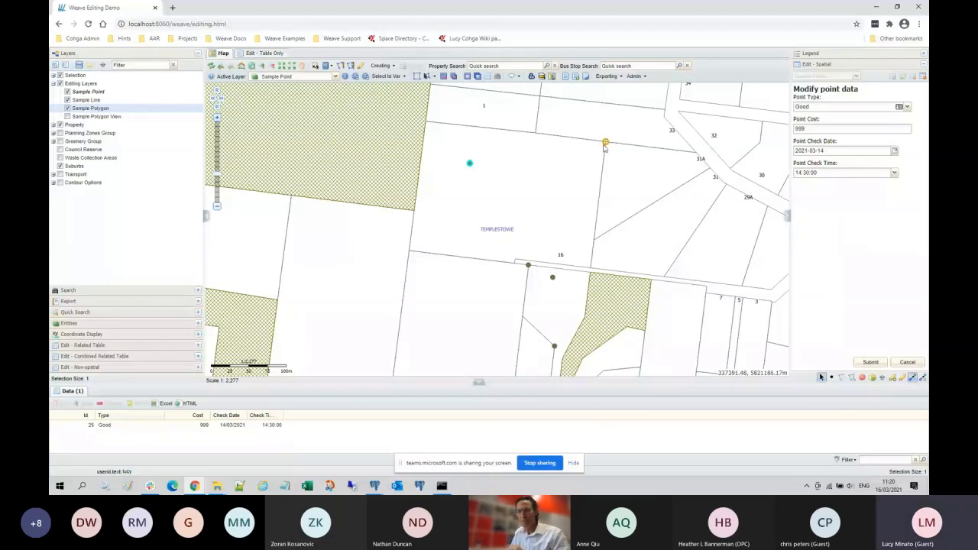
click(871, 362)
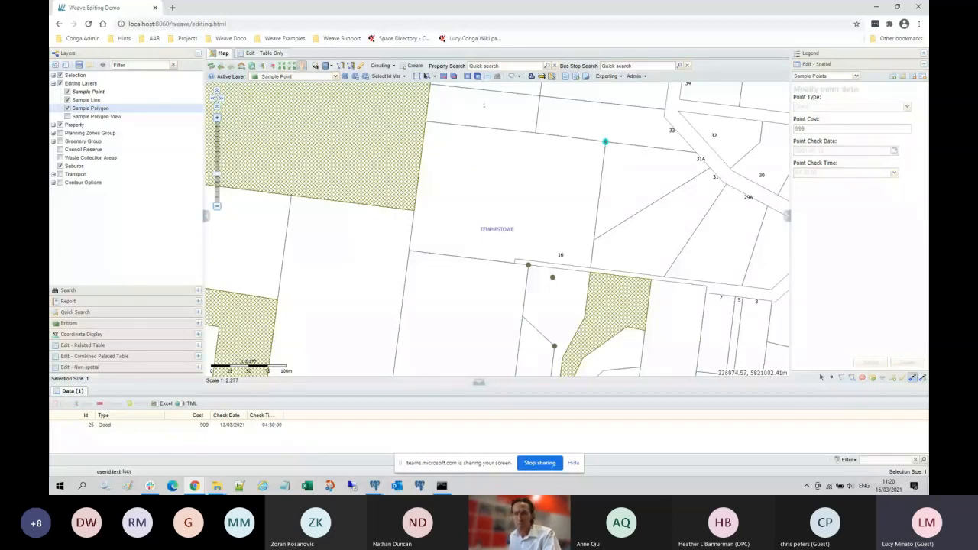
click(923, 379)
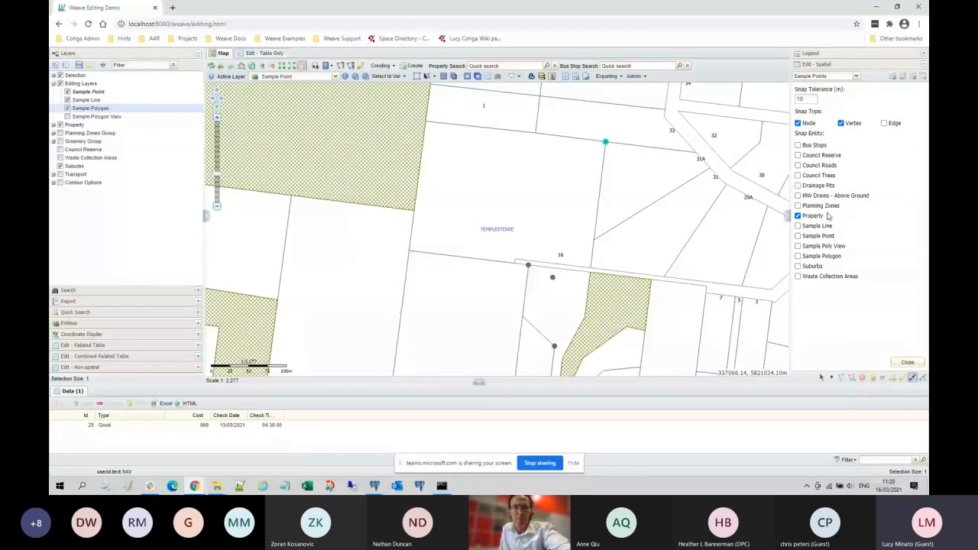
click(908, 364)
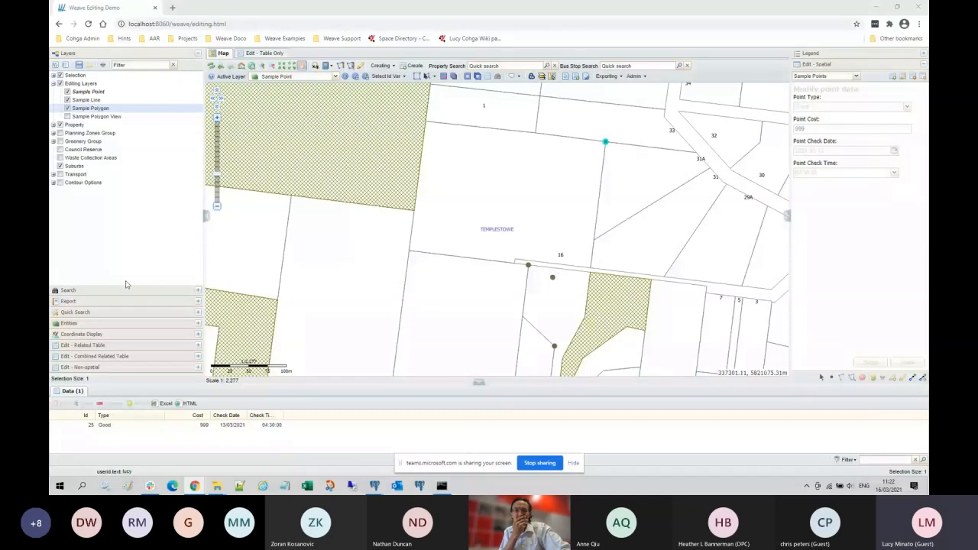
Step: Make Sample Line the active layer and go to the 'Sample Line - webinar' bookmark
click(336, 77)
click(307, 153)
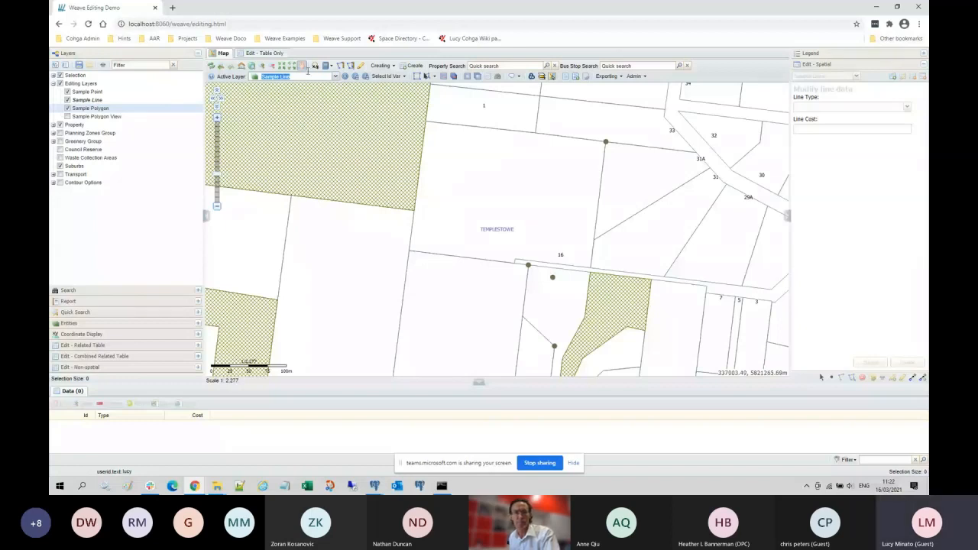
click(327, 66)
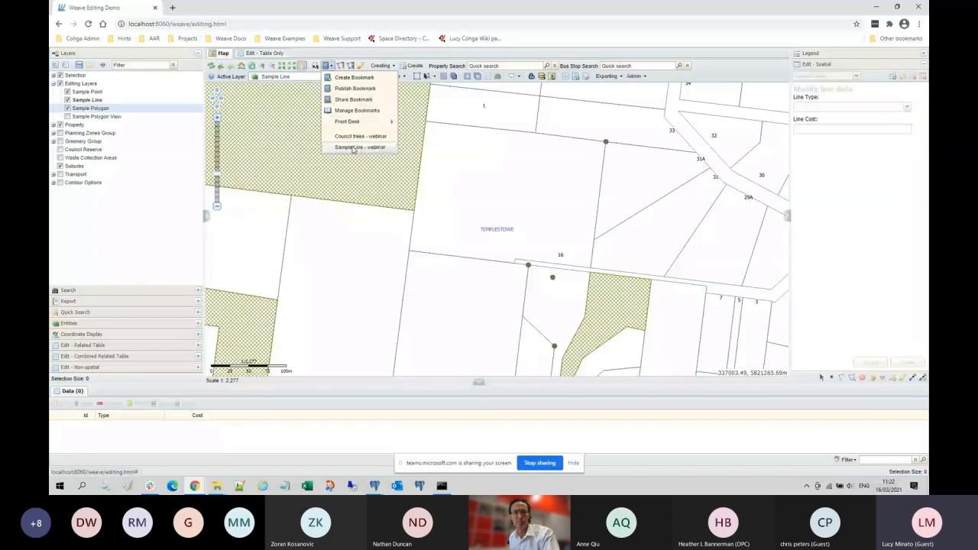
click(353, 147)
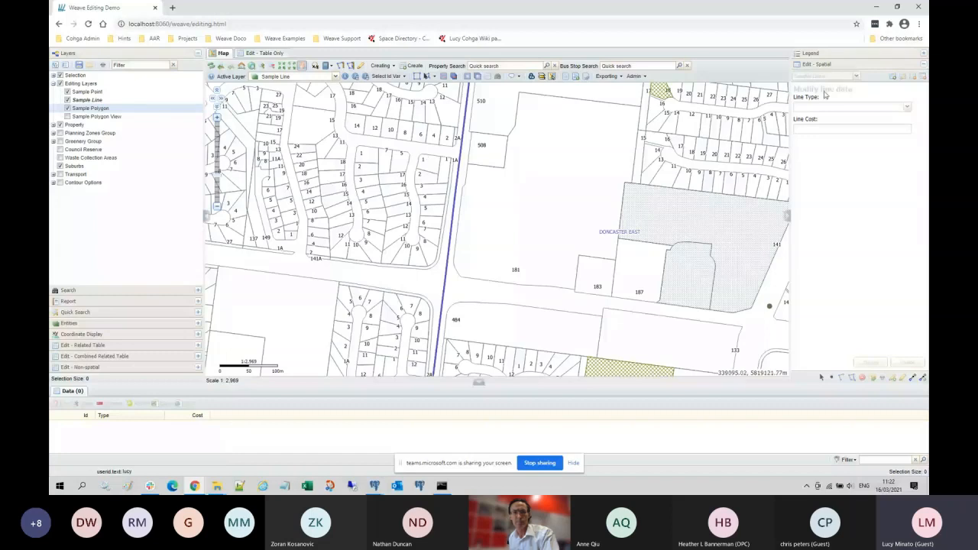
Step: Start a new line from MGA Zone 55 (GDA94) coordinates 338596.755, 5818936.637 and 338747.725, 5819107.647
click(893, 77)
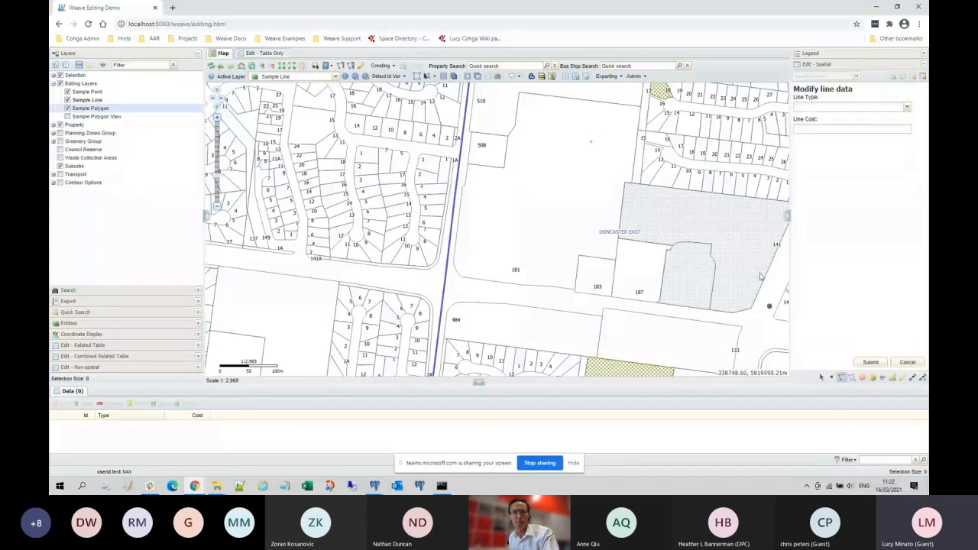
click(894, 379)
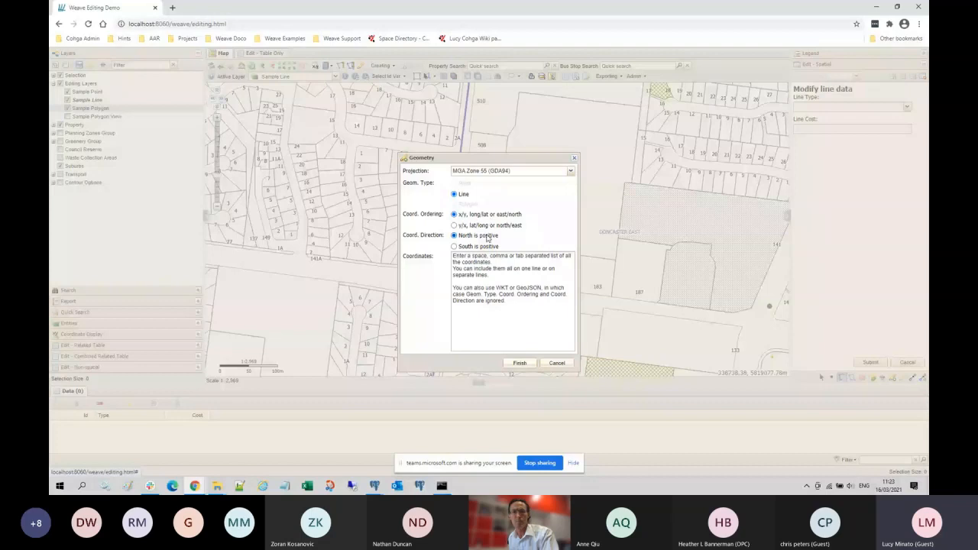
click(571, 171)
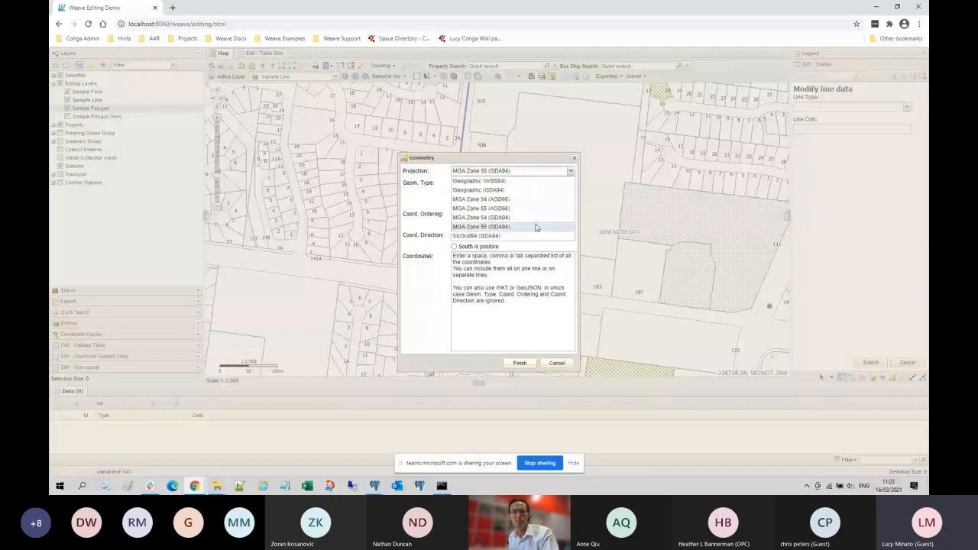
click(537, 228)
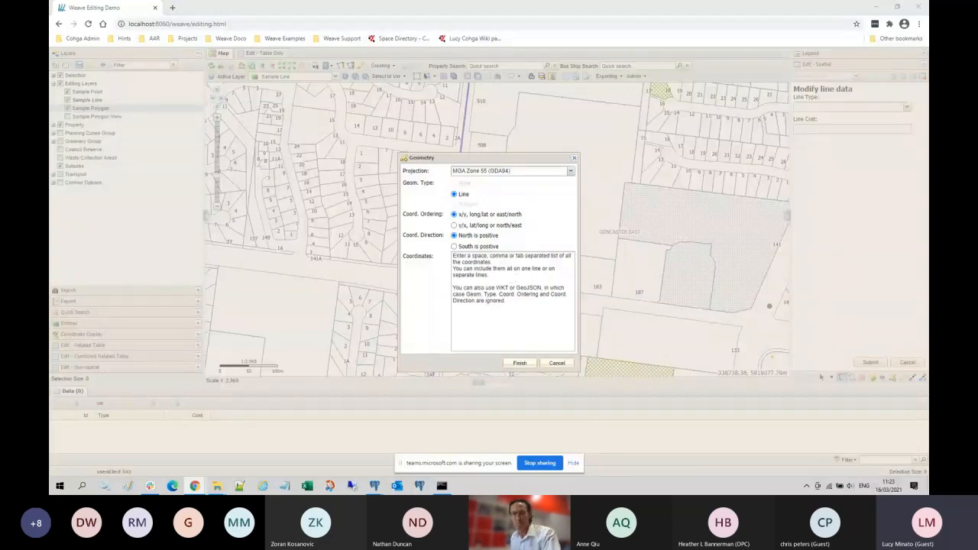
click(502, 263)
text(338596.755, 5818936.637)
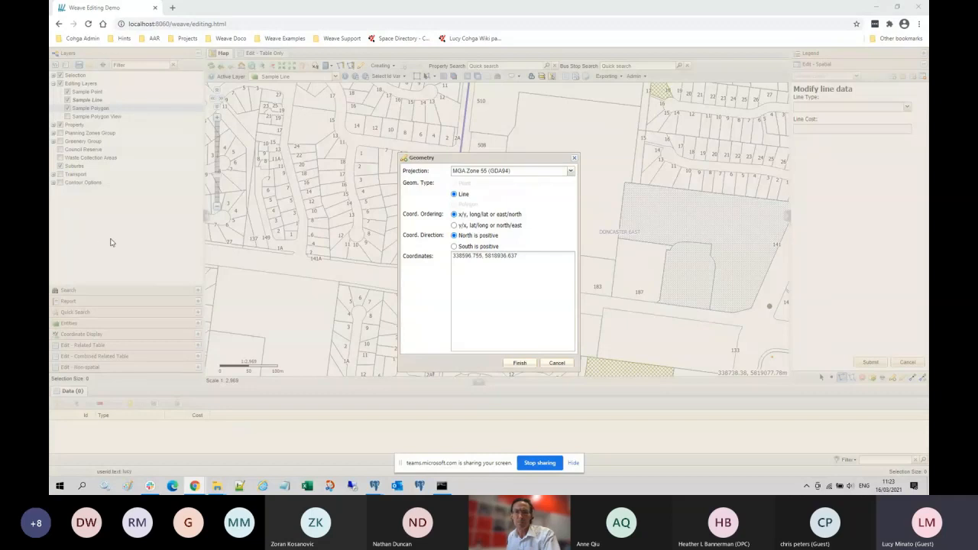
click(485, 281)
text(338747.725, 5819107.647)
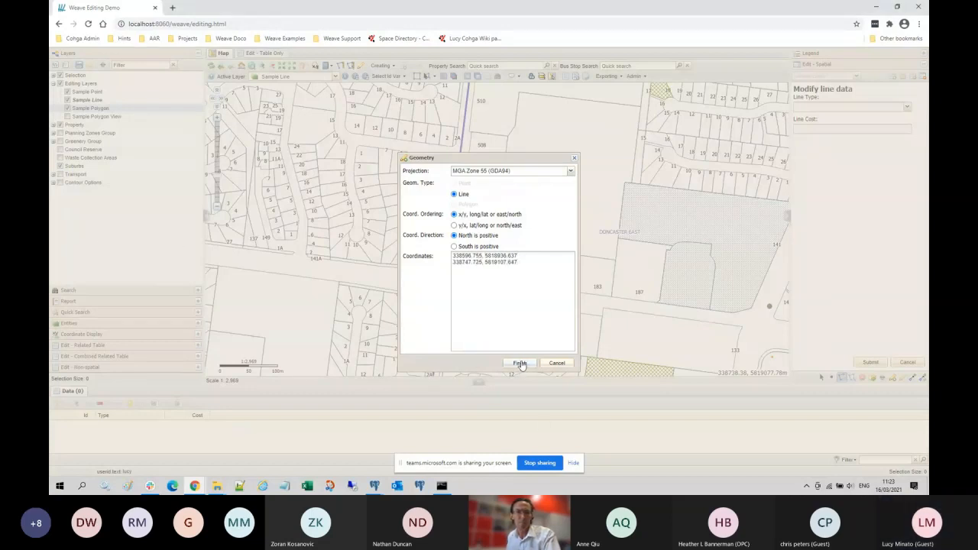
drag(493, 159, 253, 139)
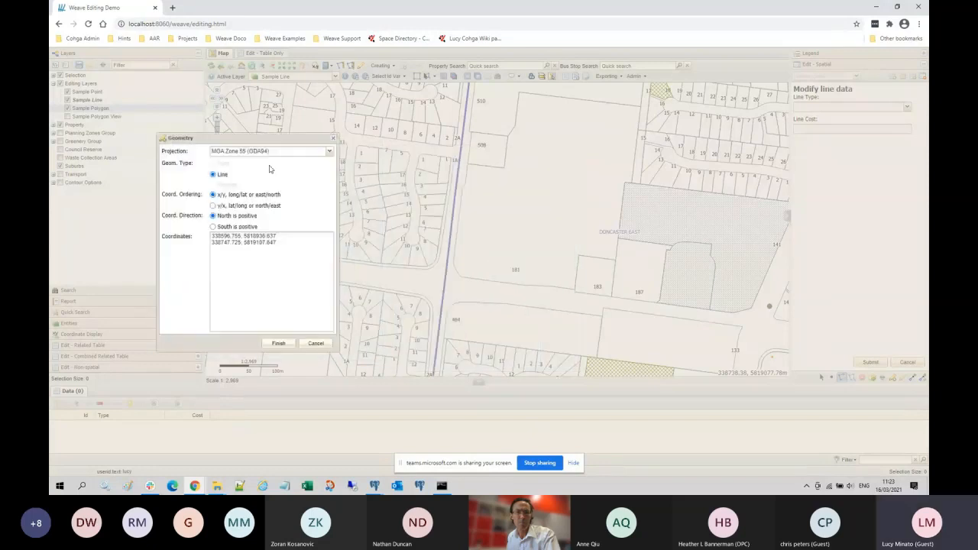
Step: Finish the line, give it Line Type Good with cost 1, submit it, and clear the selection
click(281, 346)
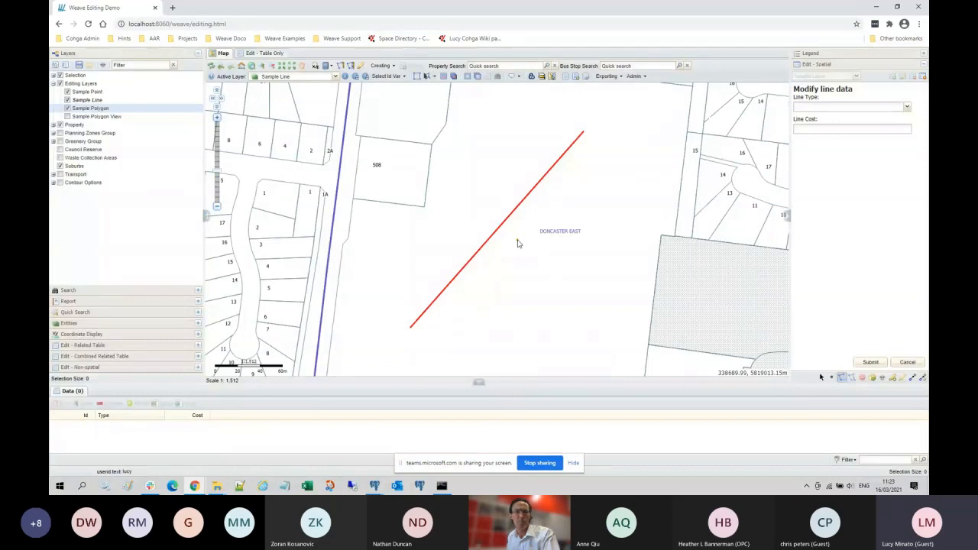
scroll(517, 243, down, 1)
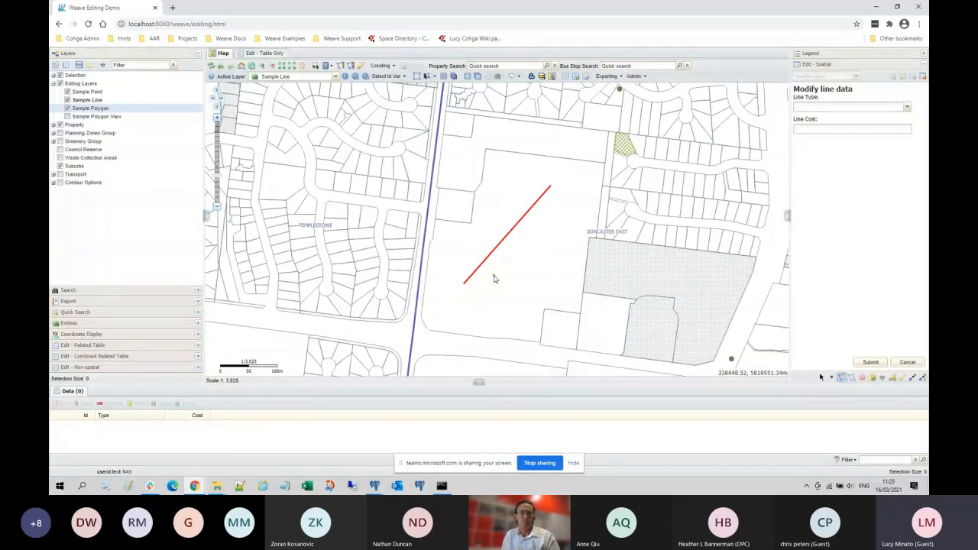
click(907, 106)
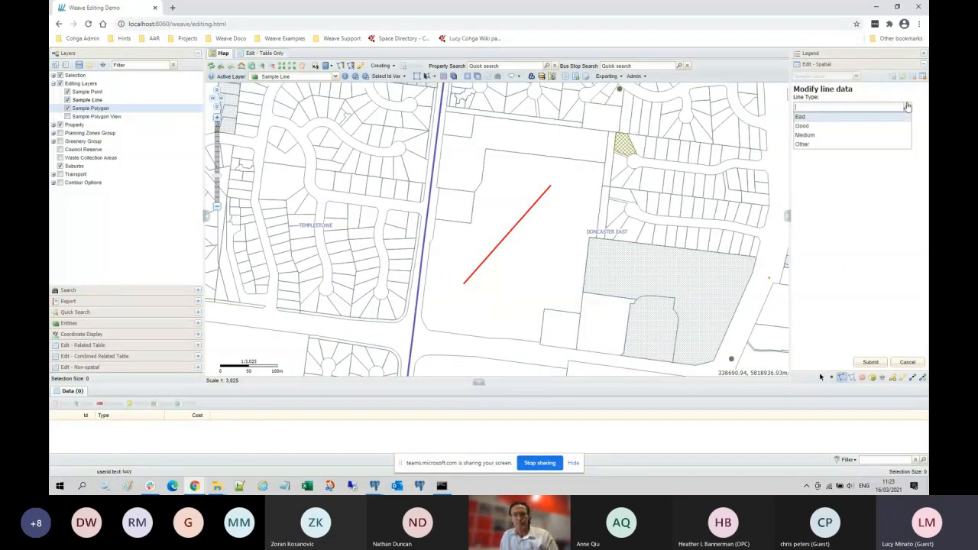
click(814, 126)
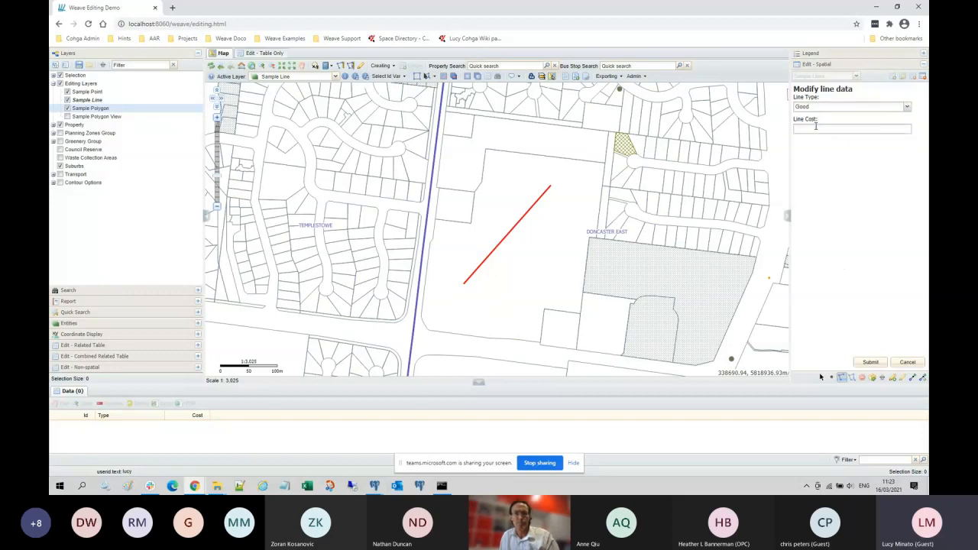
click(872, 361)
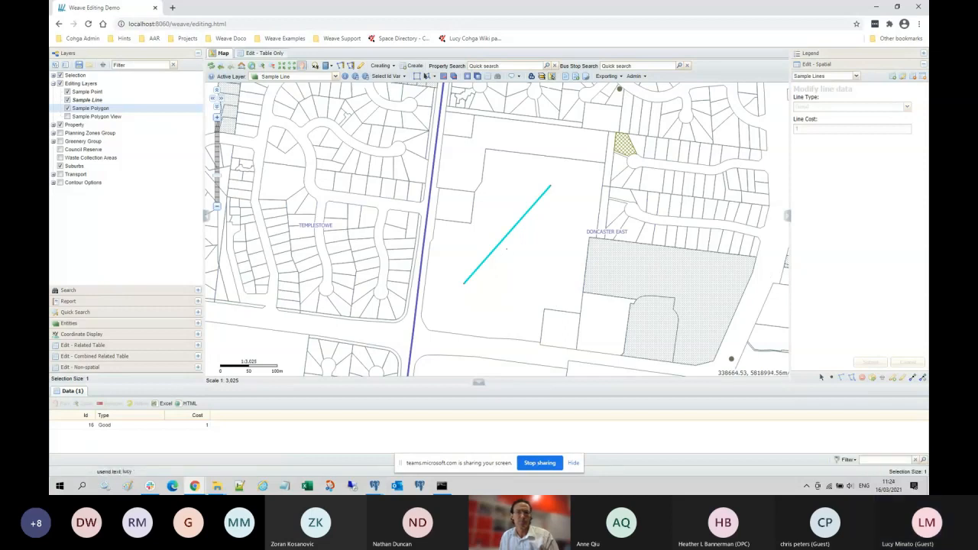
click(444, 78)
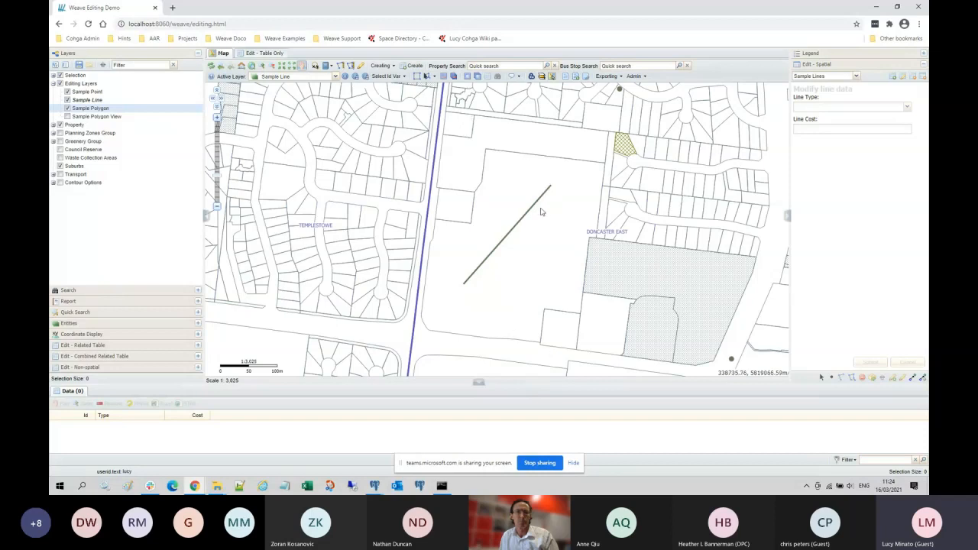
Step: Rectangle-select the sample line so its record (Id 15, Good, cost 1) appears in the table
click(417, 77)
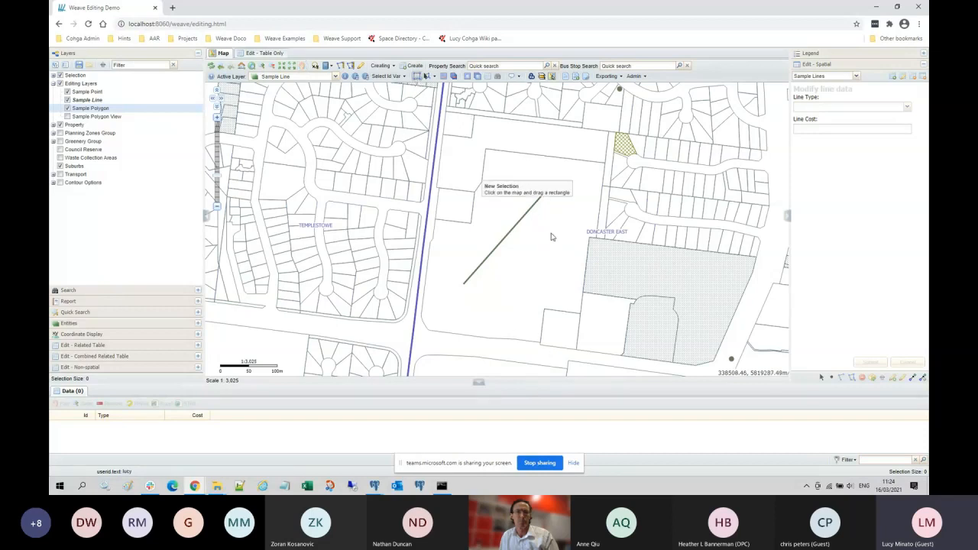
drag(504, 212, 518, 241)
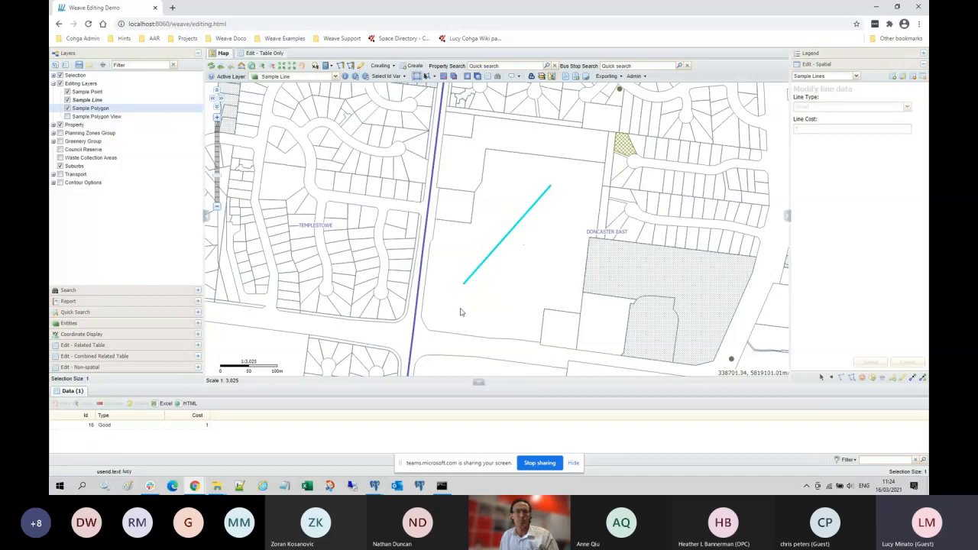
click(903, 79)
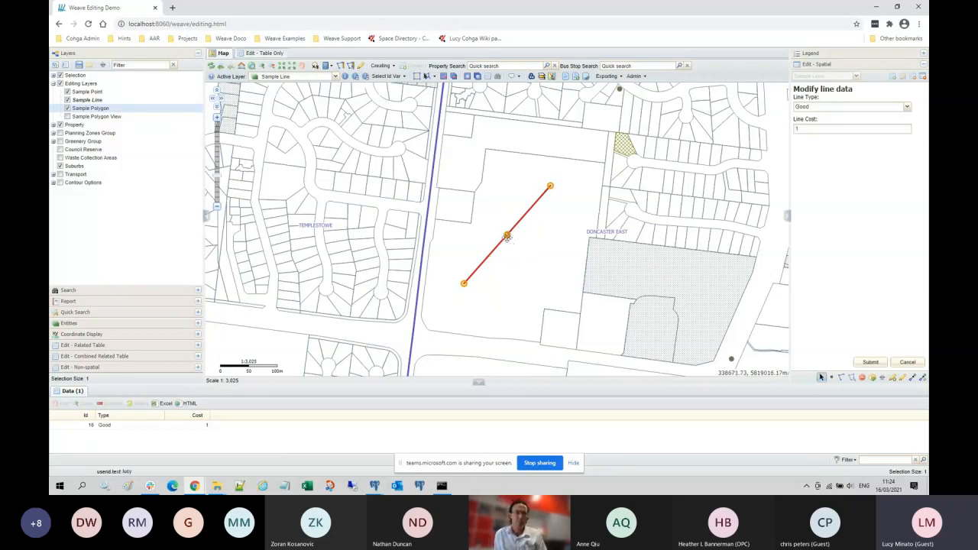
drag(506, 234, 516, 175)
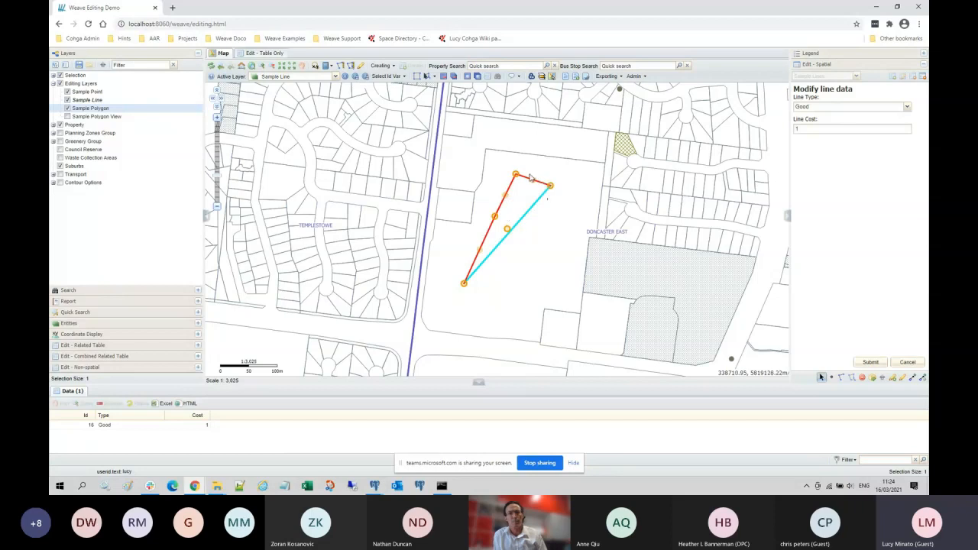
click(912, 364)
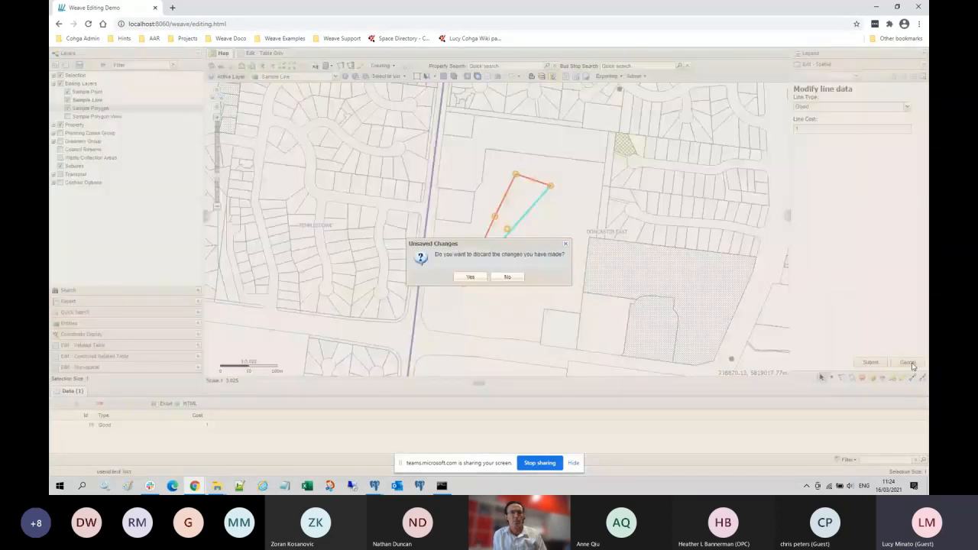
click(469, 278)
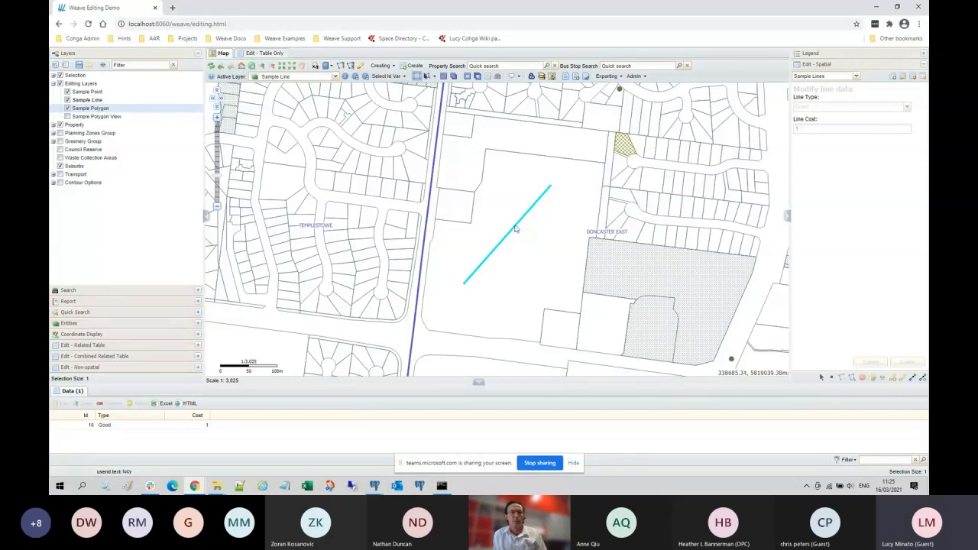
Step: Edit the sample line's end-point coordinates in the Geometry dialog and save the shifted line
click(903, 79)
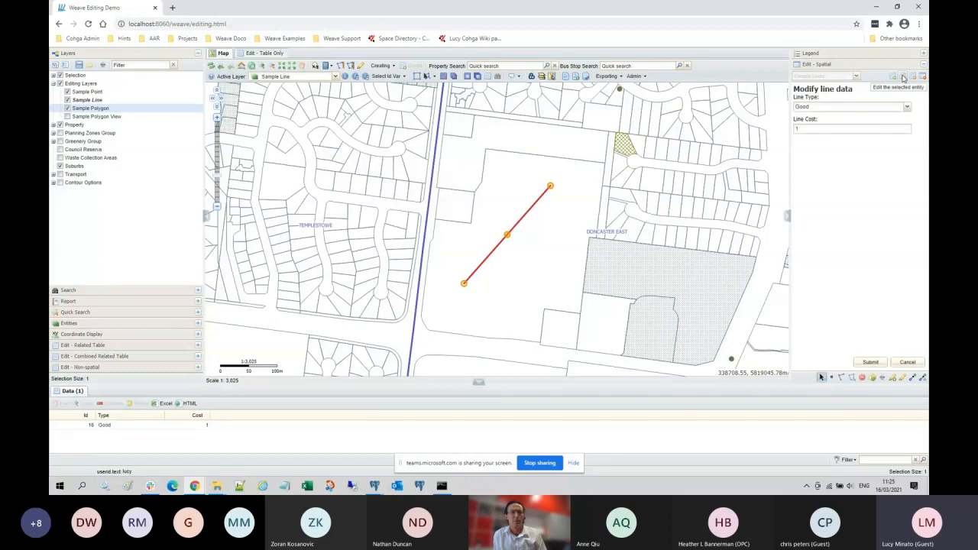
click(904, 378)
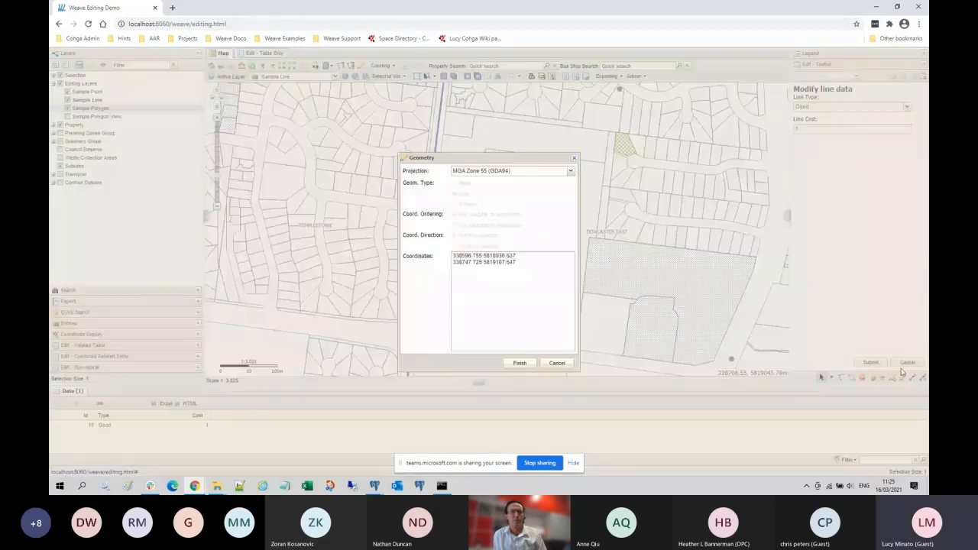
drag(507, 158, 346, 118)
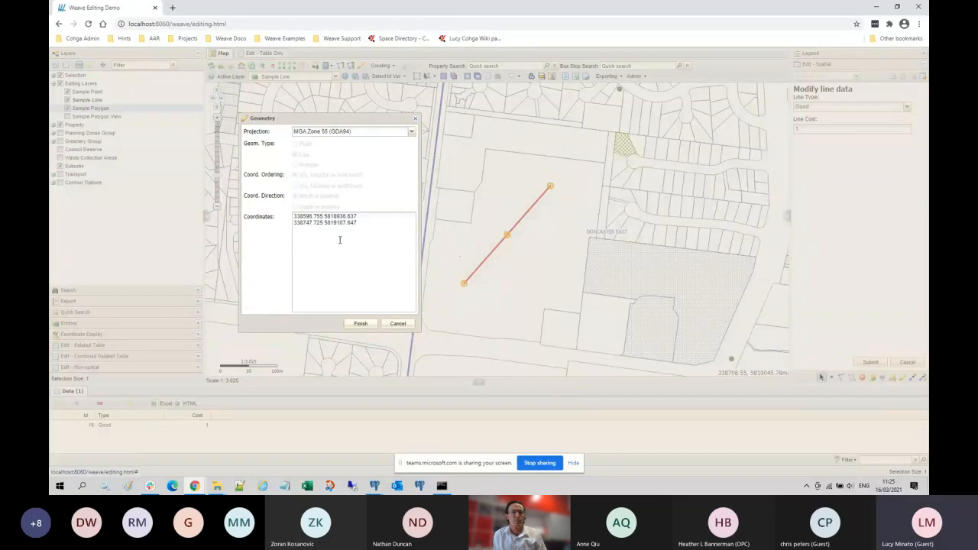
drag(340, 223, 373, 217)
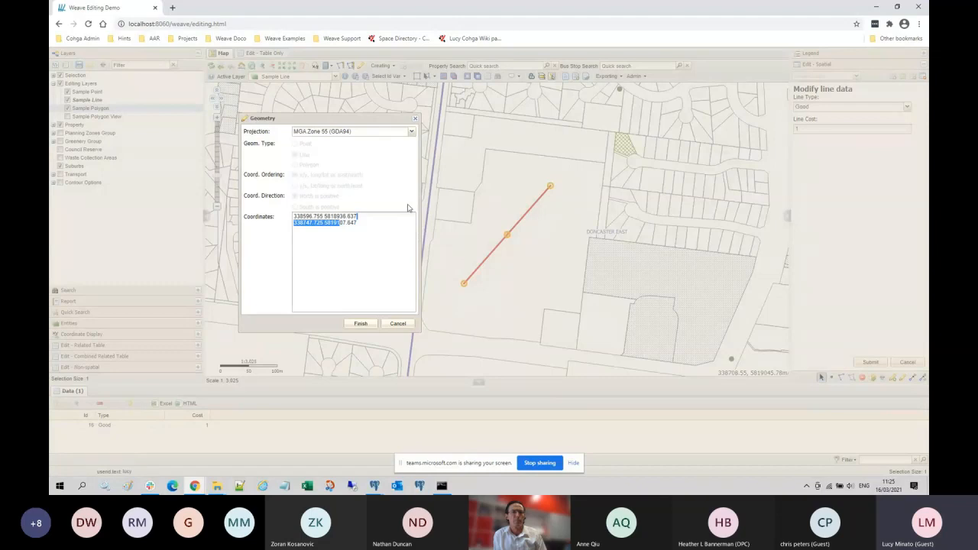
click(362, 221)
click(360, 325)
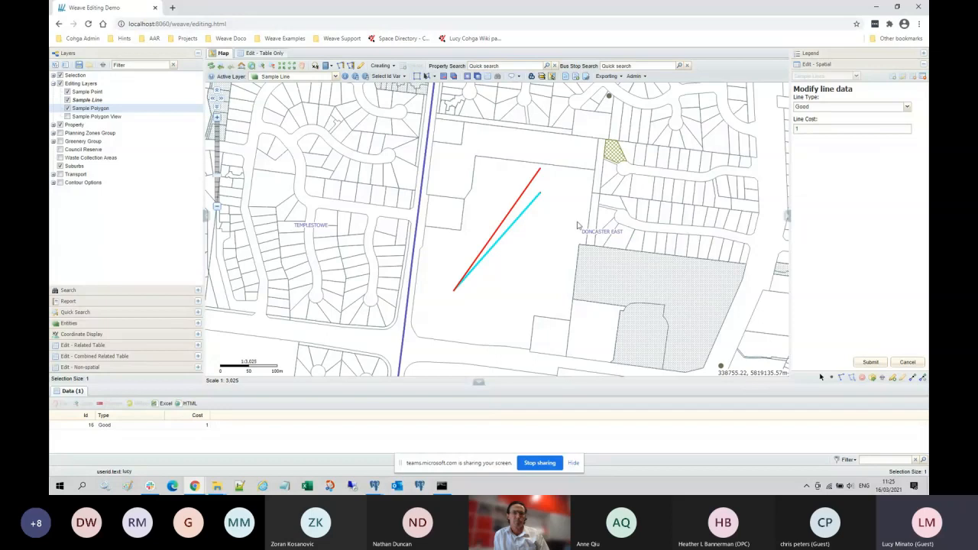
click(873, 362)
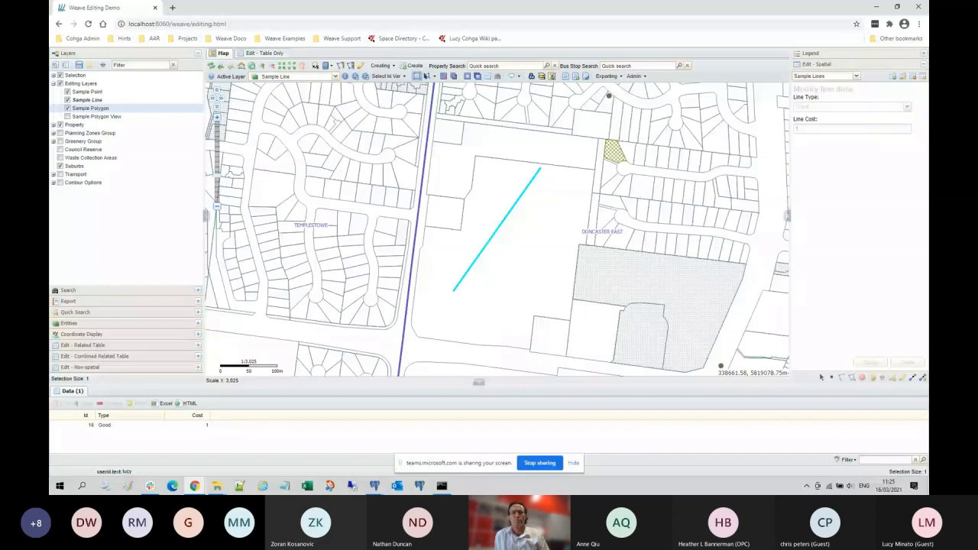
Step: Clear the selection and bring up the Sample Polygon layer's context menu
click(444, 77)
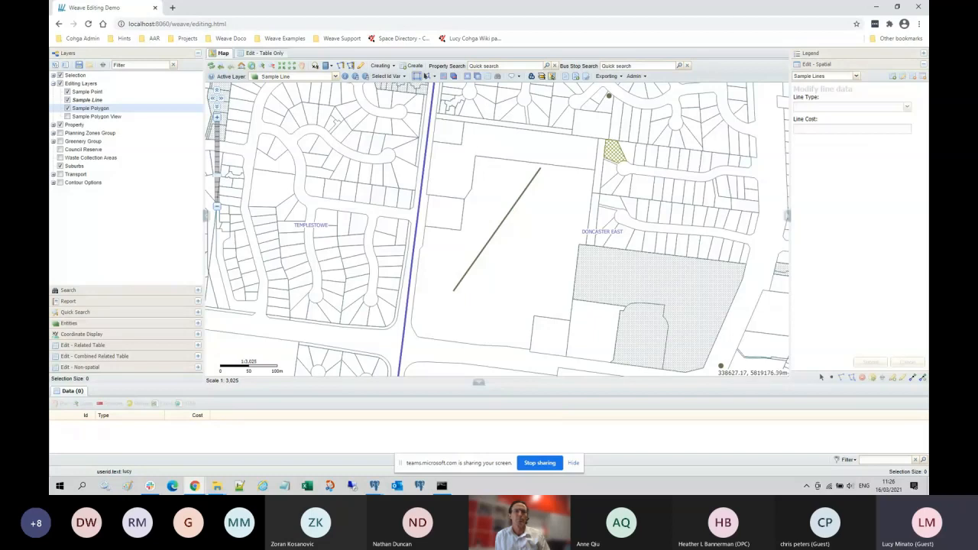
right_click(102, 115)
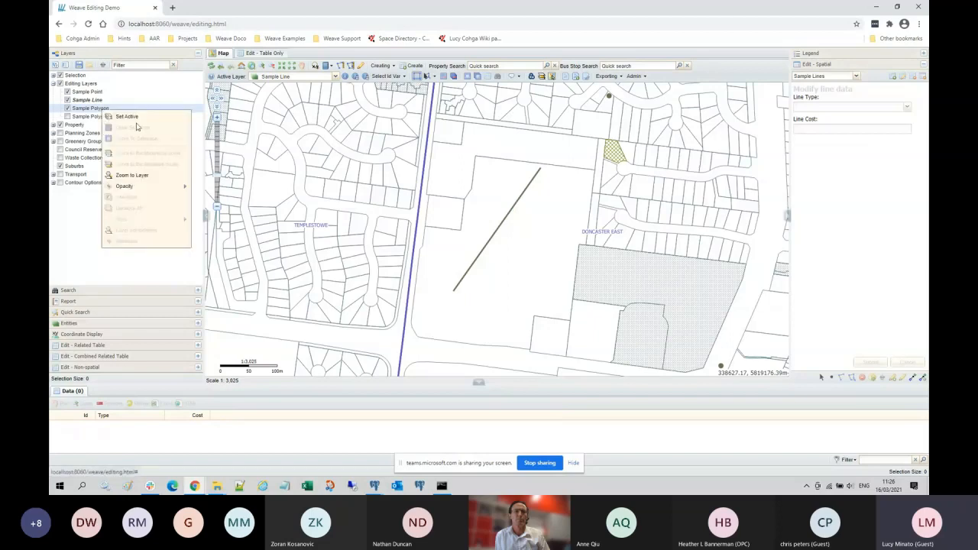
Step: Set Sample Polygon as the active layer, then show the Legend and Edit - Spatial panels
click(131, 118)
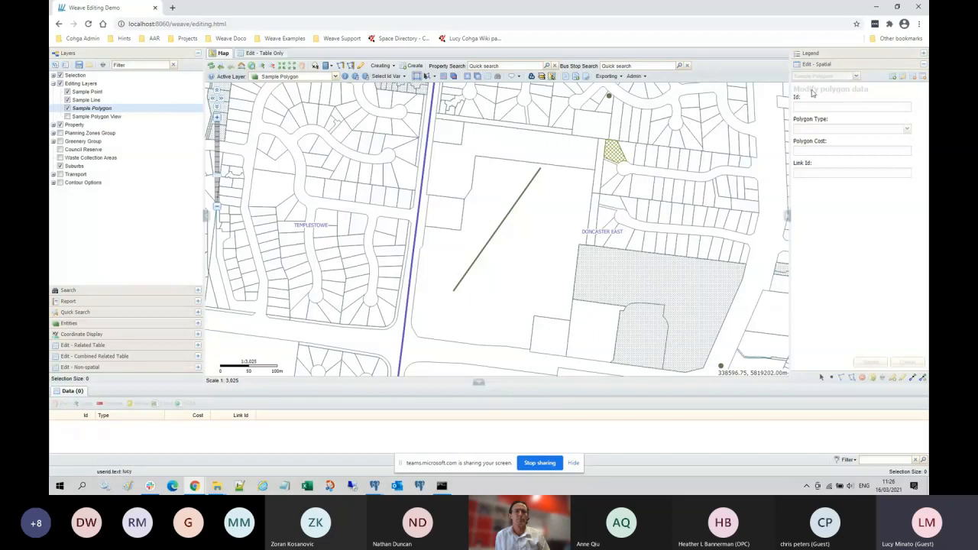
click(820, 55)
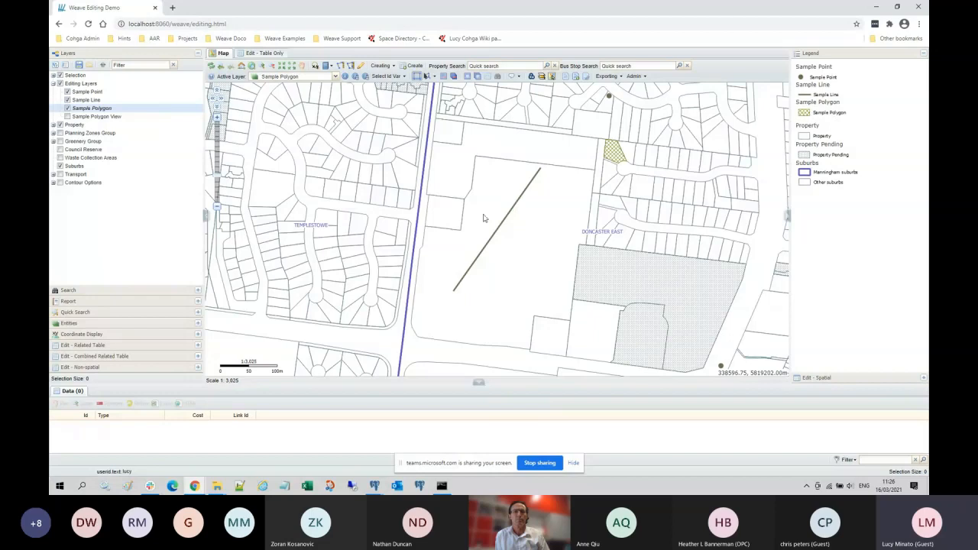
click(820, 378)
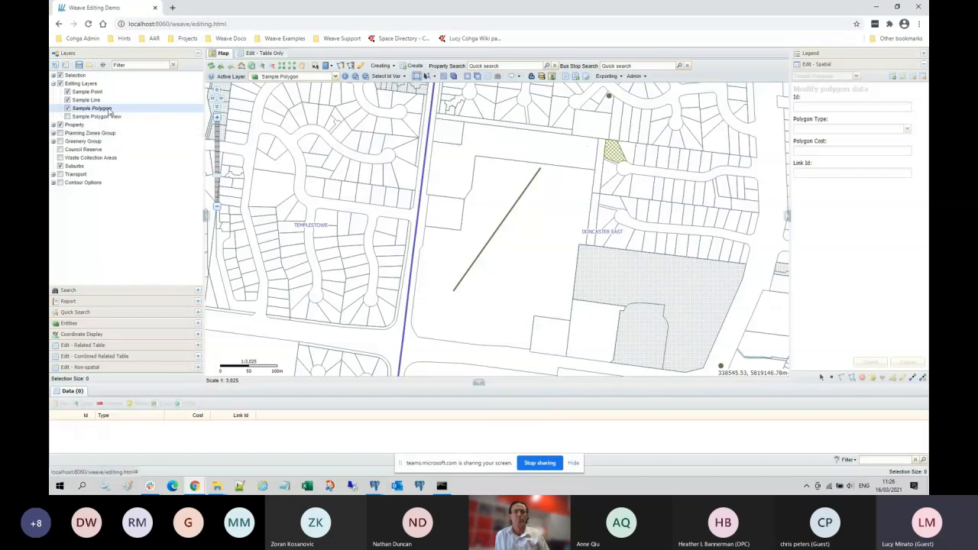
Step: Make Property the active layer and select the L-shaped parcel north of the line
click(336, 77)
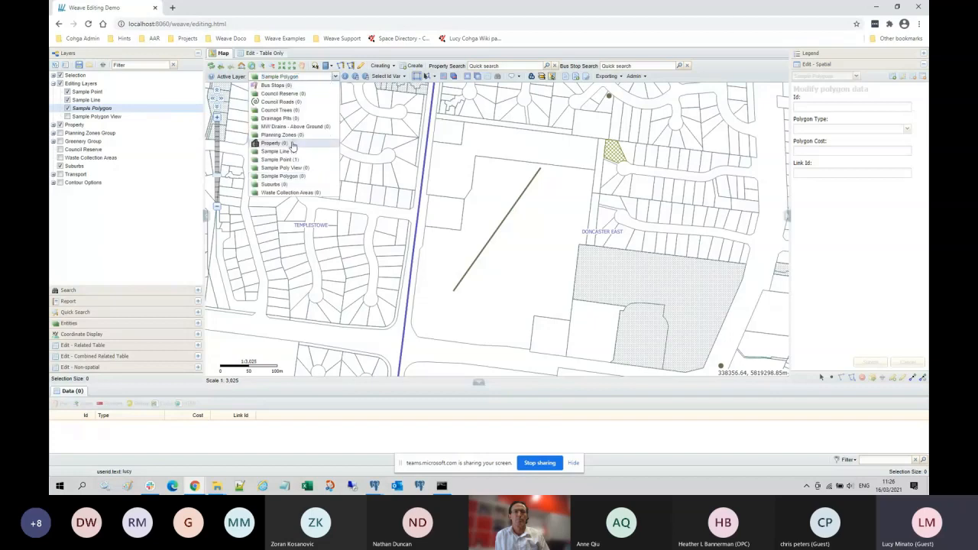
click(292, 145)
click(502, 138)
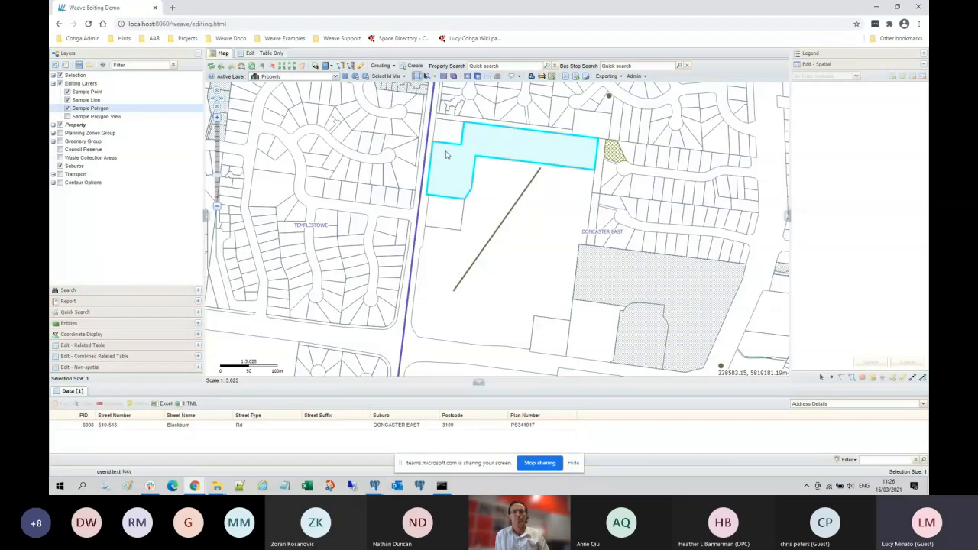
Step: Switch the active layer back to Sample Polygon and start a new polygon entity
click(335, 77)
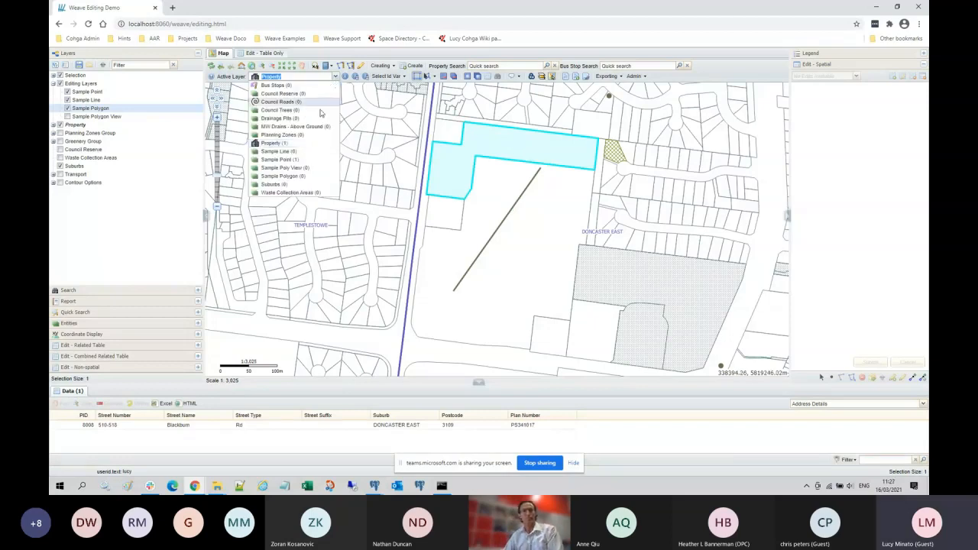
click(305, 176)
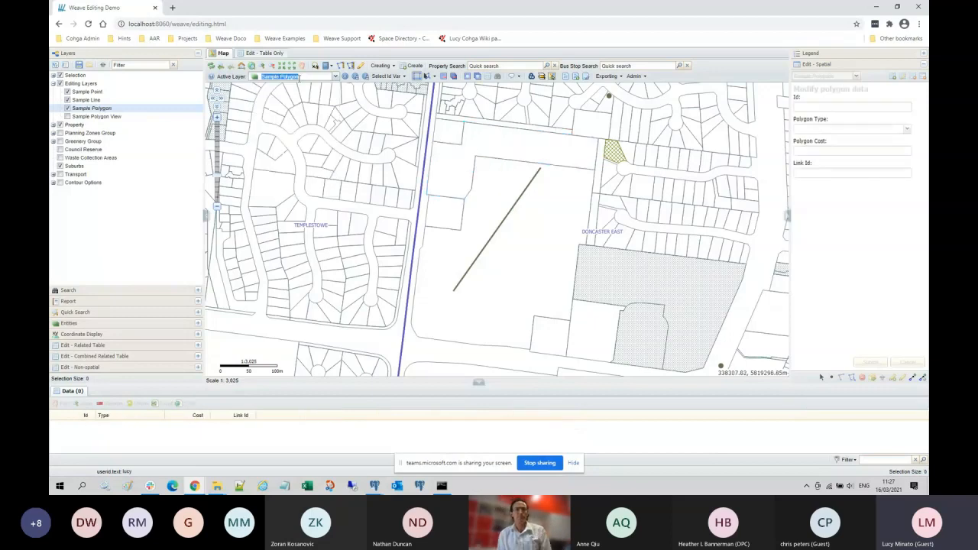
click(892, 77)
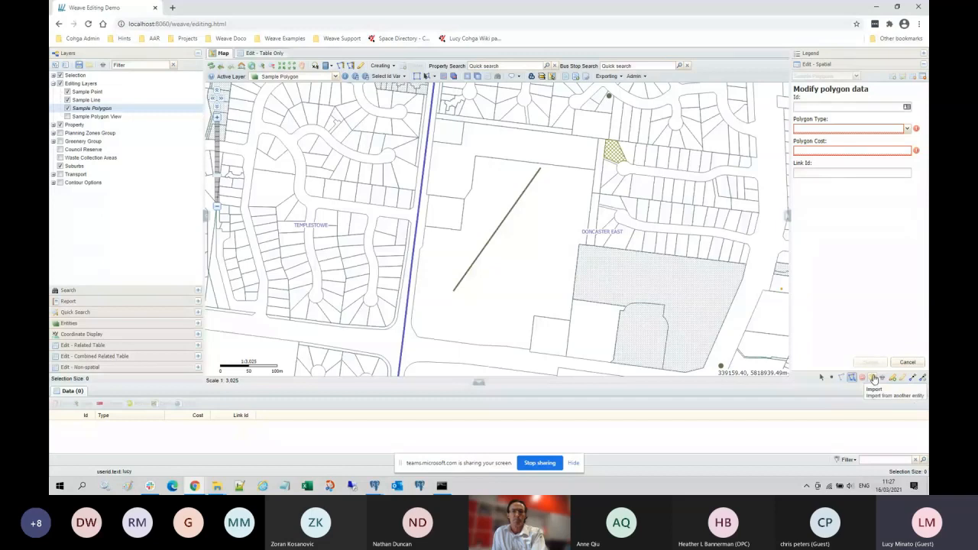
Step: Import the L-shaped Property parcel's geometry into the new polygon, replacing its shape
click(874, 379)
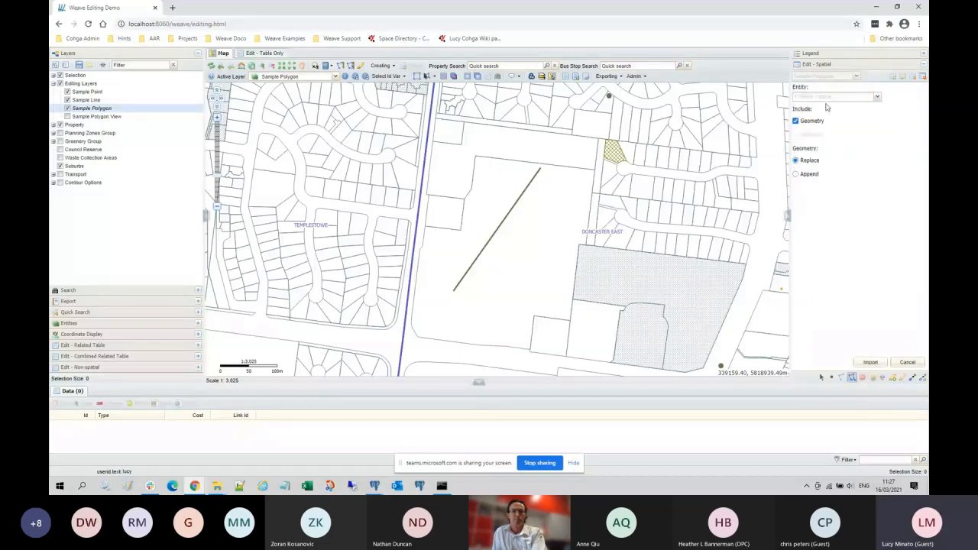
click(878, 98)
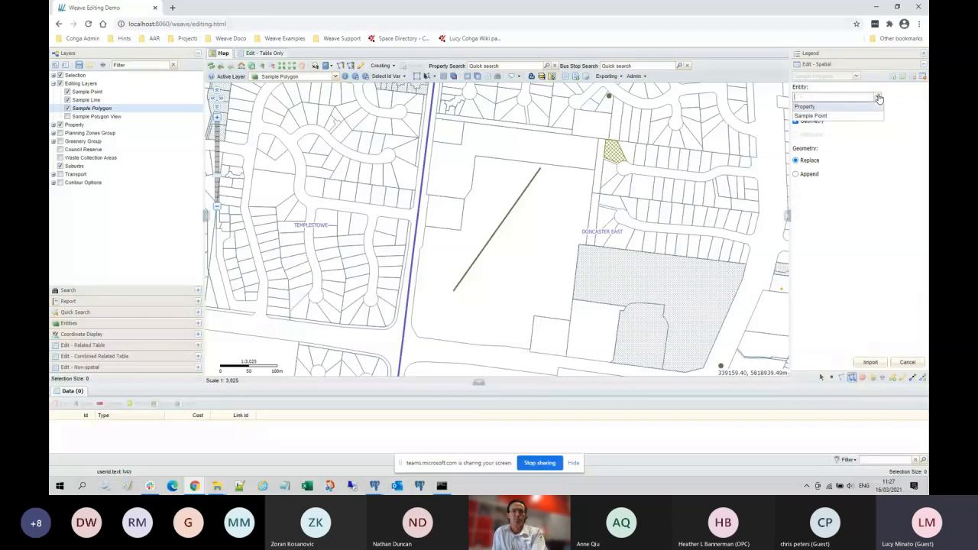
click(811, 108)
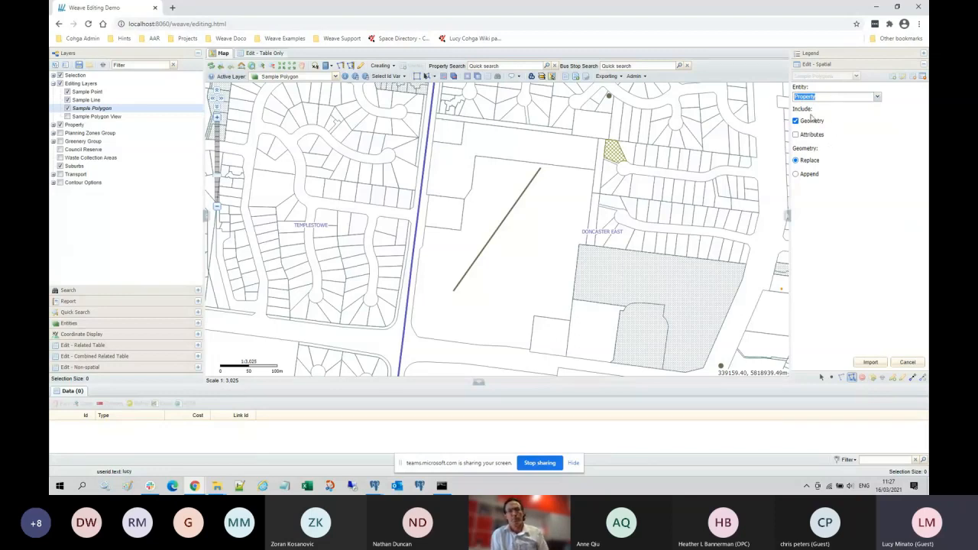
click(871, 362)
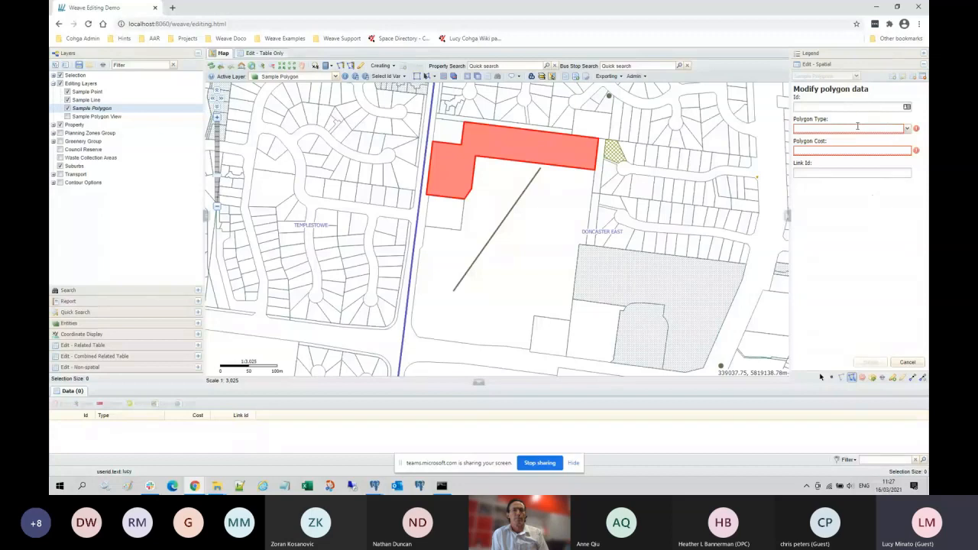
Step: Save the new polygon as type Other with cost 99, then expand Greenery Group
mouse_move(916, 131)
click(907, 129)
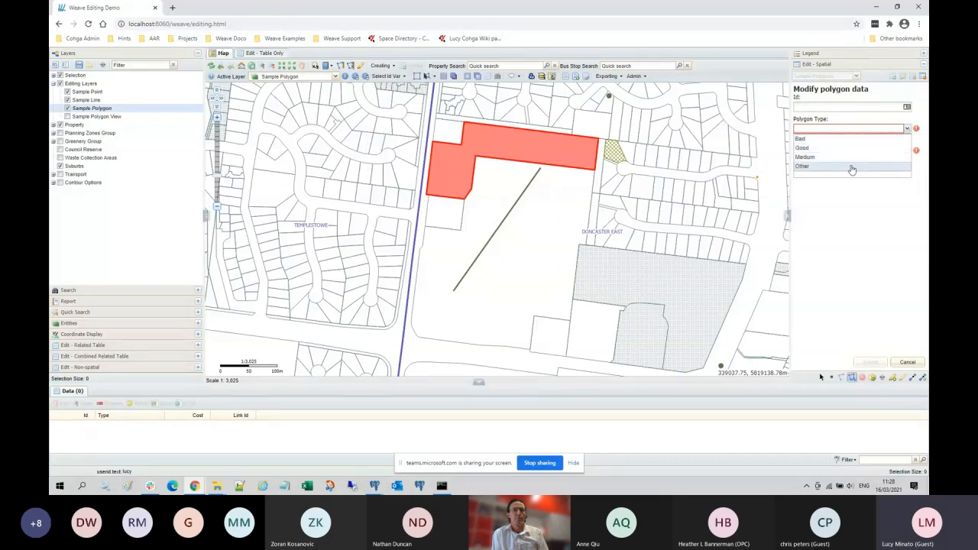
click(850, 166)
click(829, 150)
text(99)
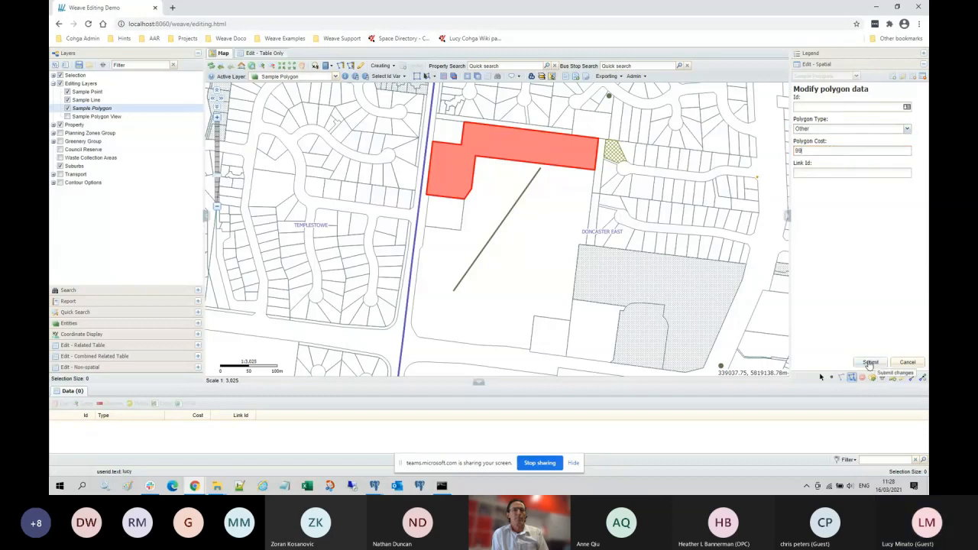
click(869, 362)
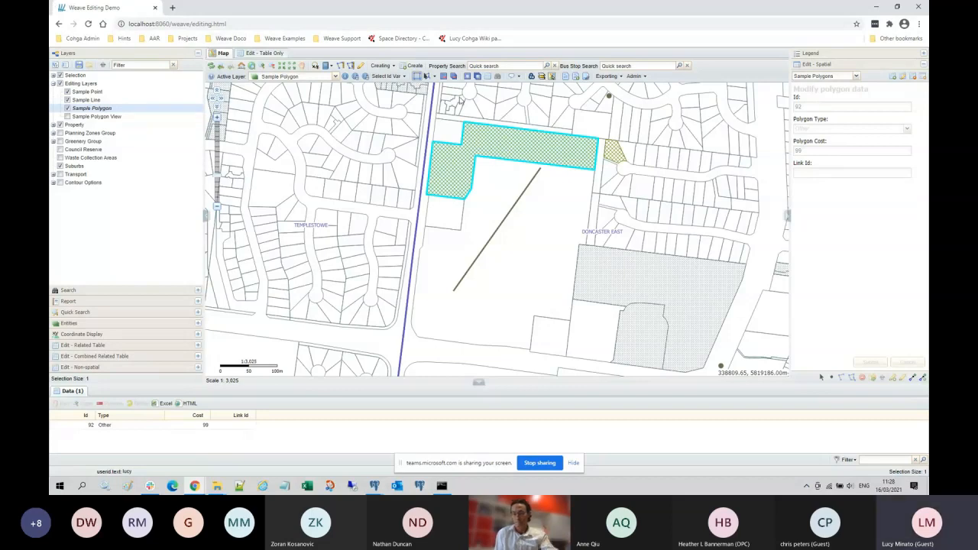
click(53, 142)
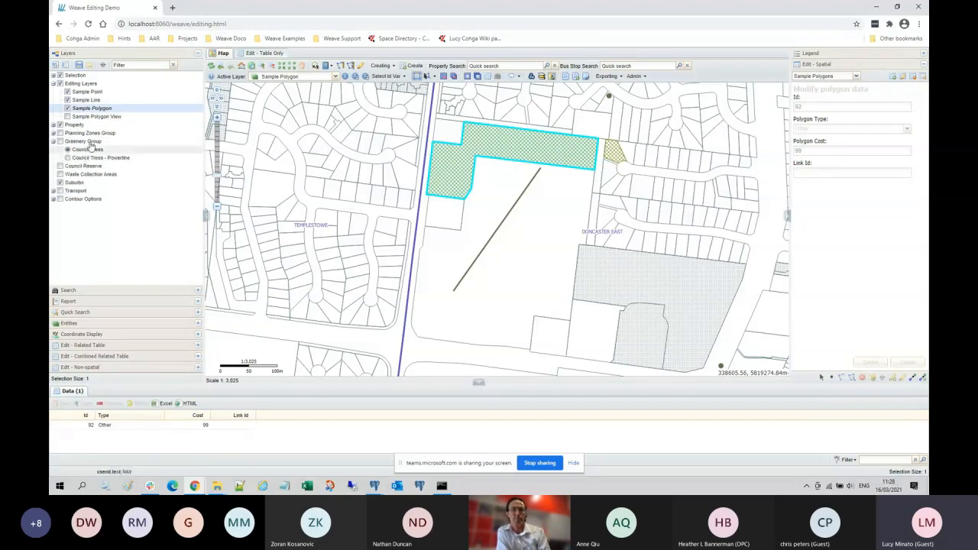
Step: Turn on Greenery Group, go to the 'Council Trees - webinar' bookmark, and reopen Legend and Edit - Spatial
click(60, 141)
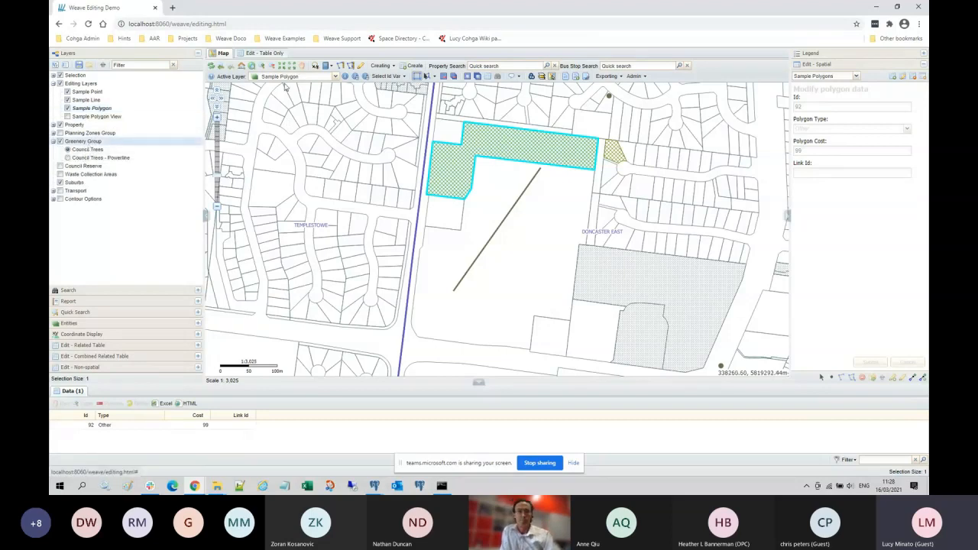
click(327, 66)
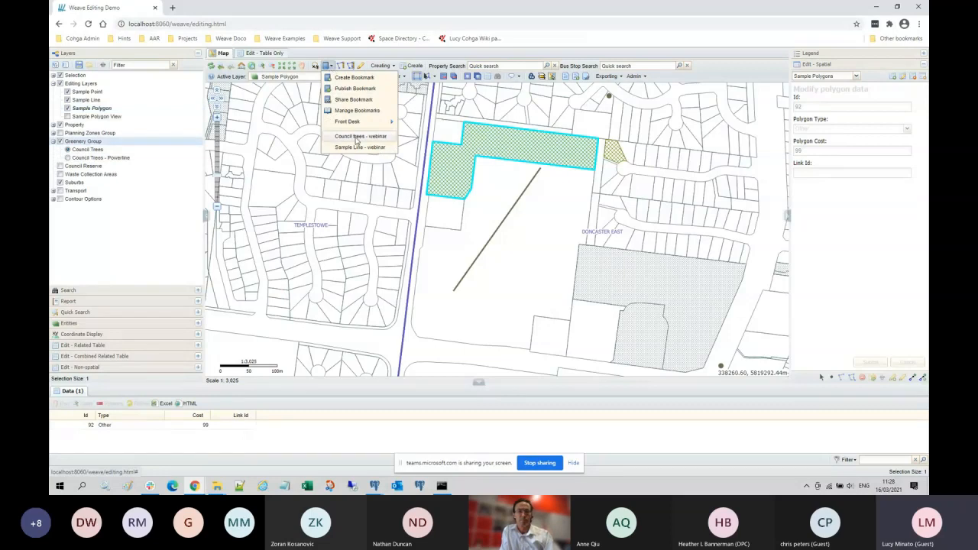
click(356, 138)
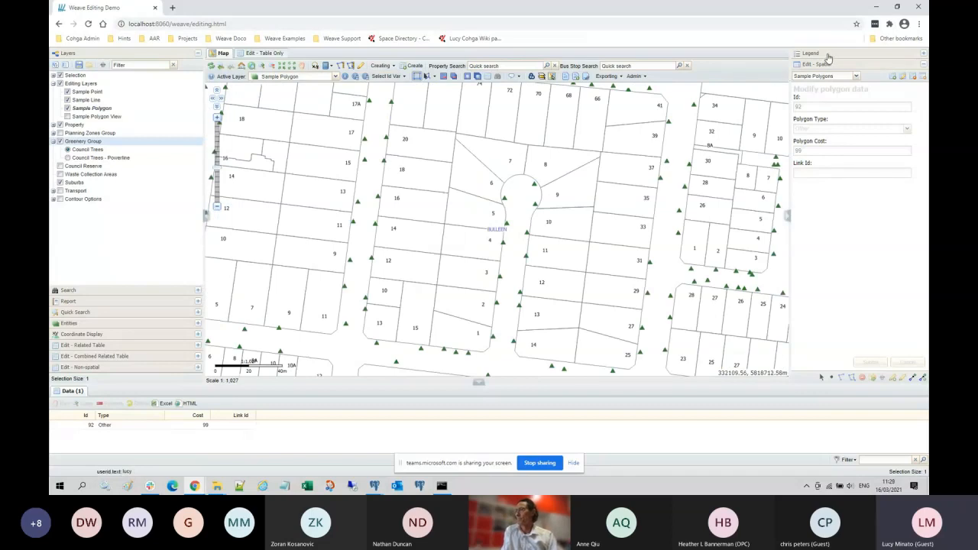
click(870, 57)
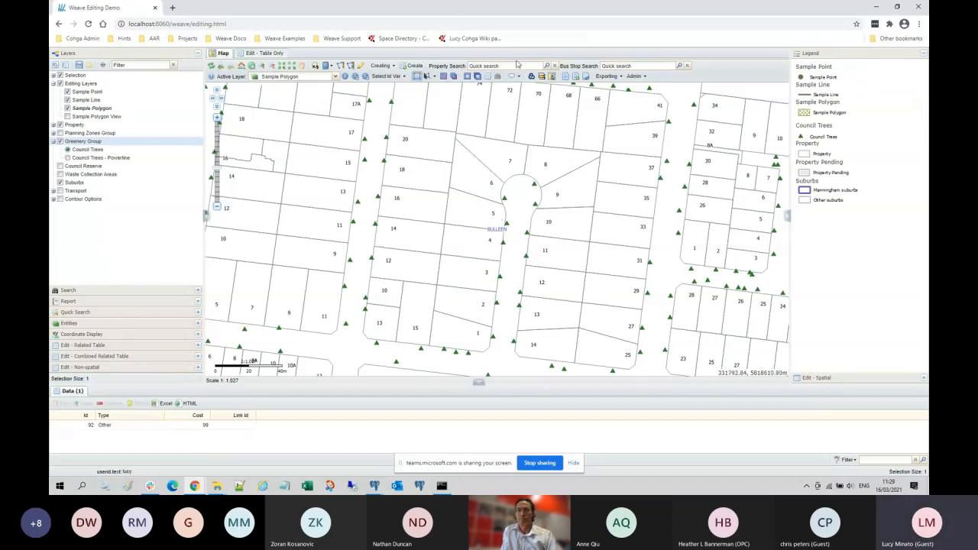
click(859, 378)
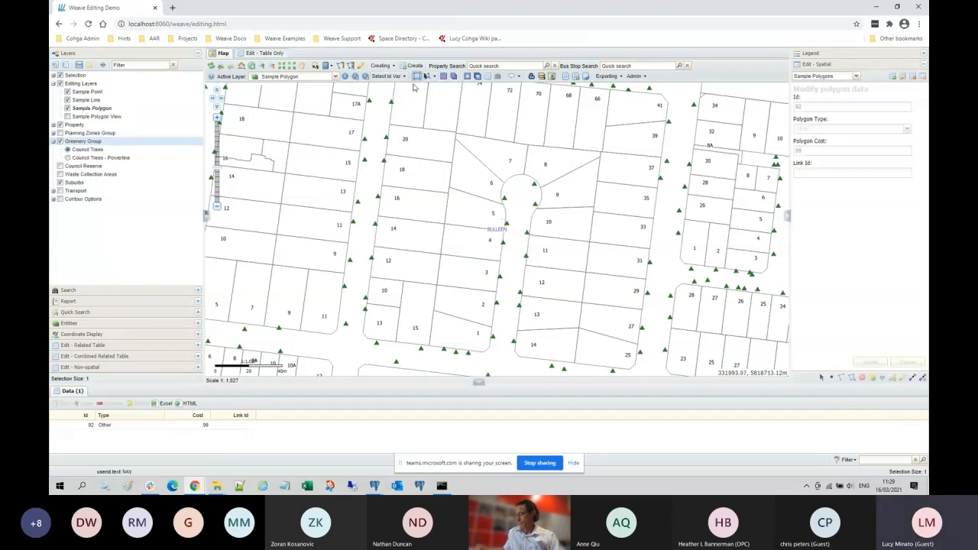
Step: Make Council Trees the active layer, box-select three cul-de-sac trees, pick tree 556, then clear the selection
right_click(100, 151)
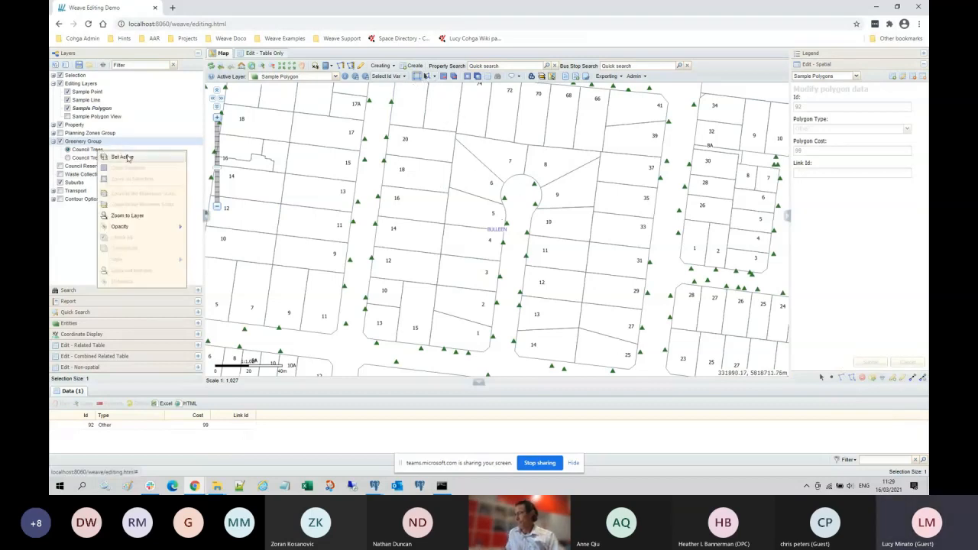
click(126, 157)
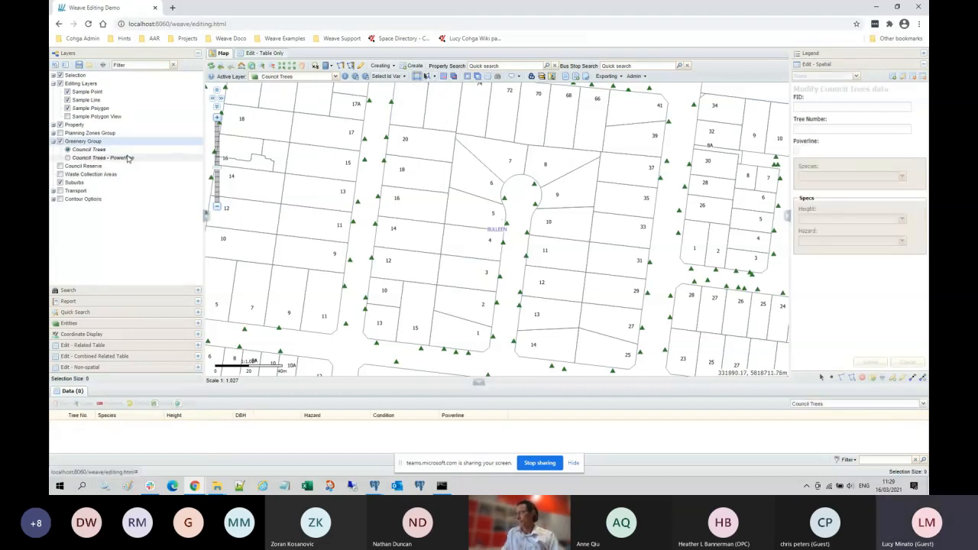
click(416, 77)
drag(486, 171, 564, 231)
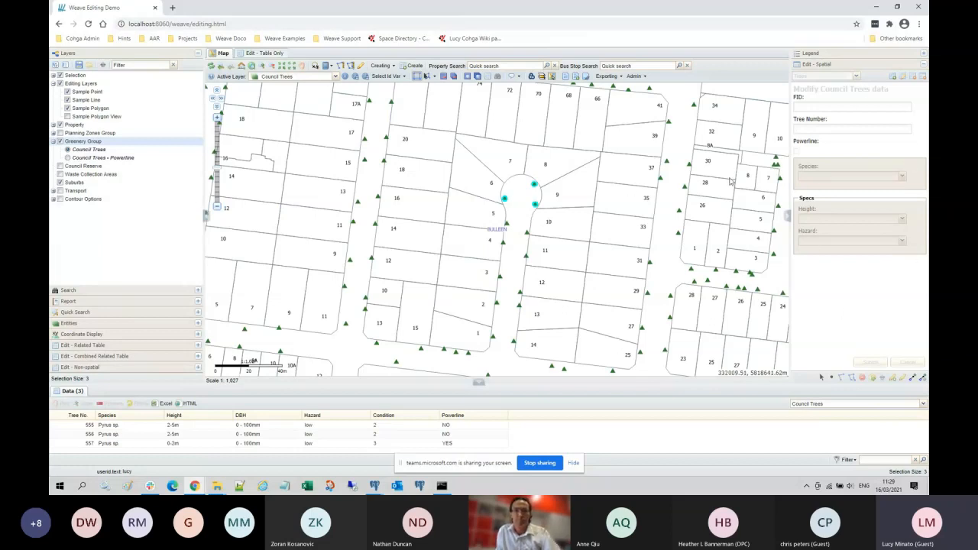
click(533, 184)
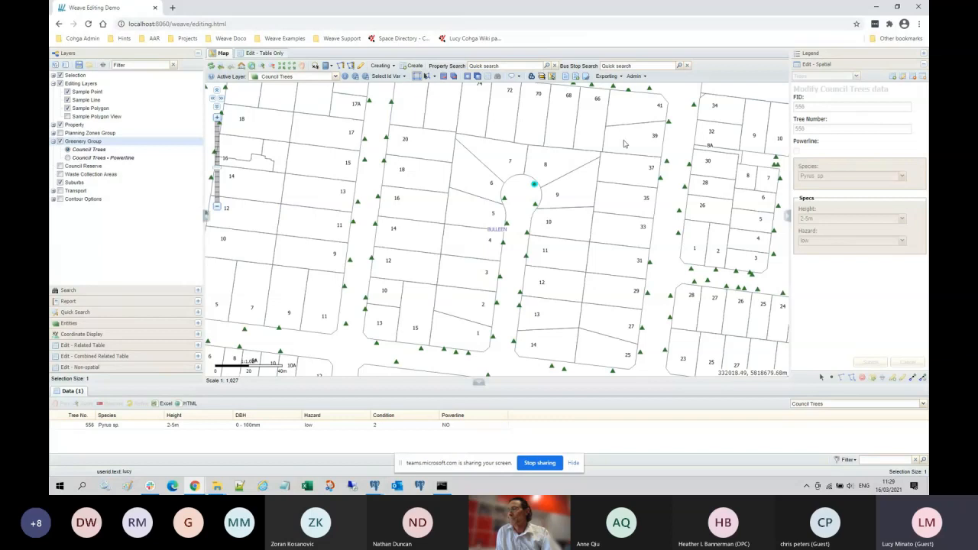
click(444, 76)
Step: Place a new council tree point in the cul-de-sac near lot 7
click(896, 75)
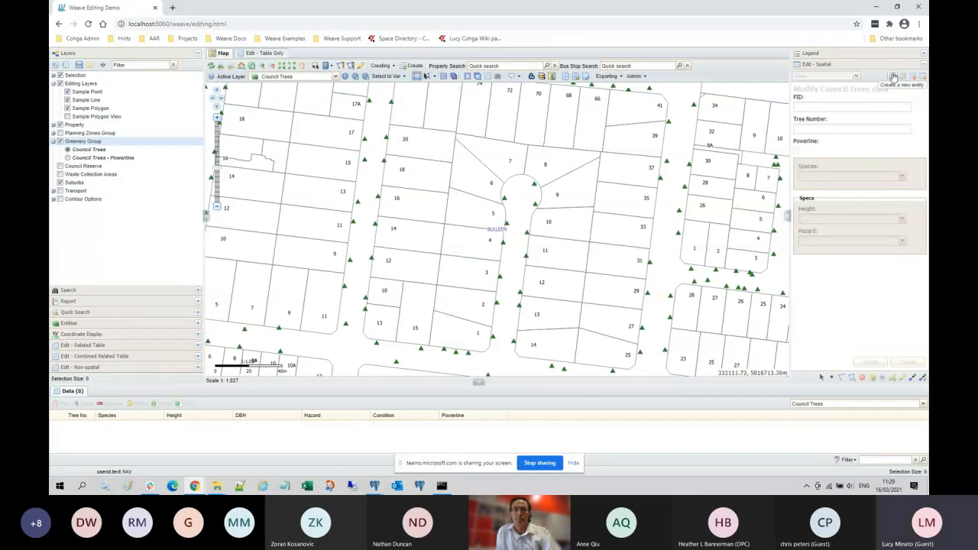
click(514, 181)
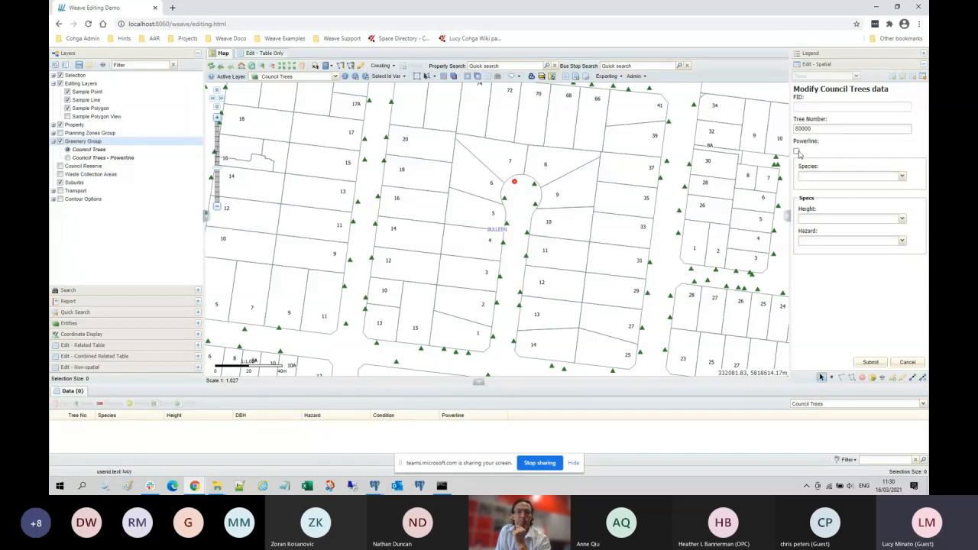
Step: Tick Powerline for the new tree and set its species to Acacia baileyana
click(797, 152)
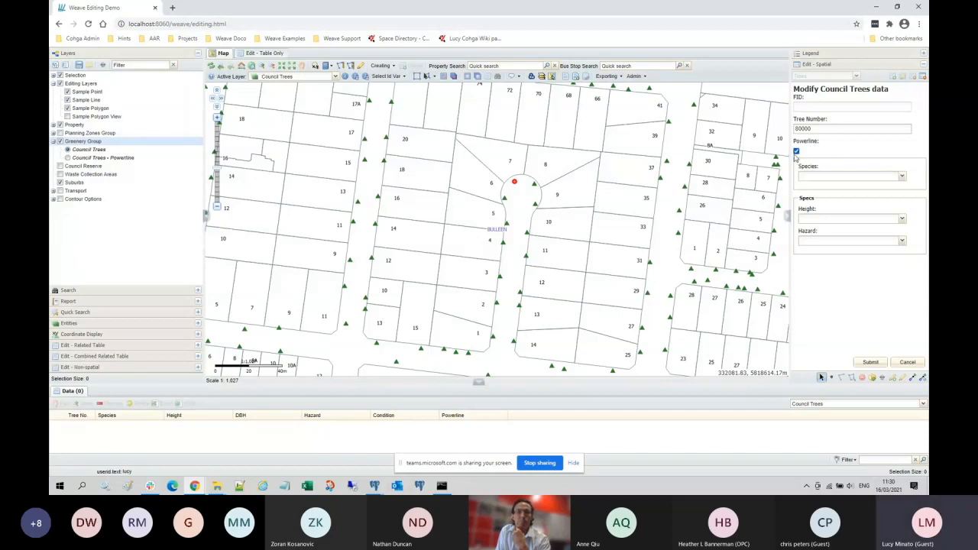
click(902, 177)
drag(903, 198, 906, 223)
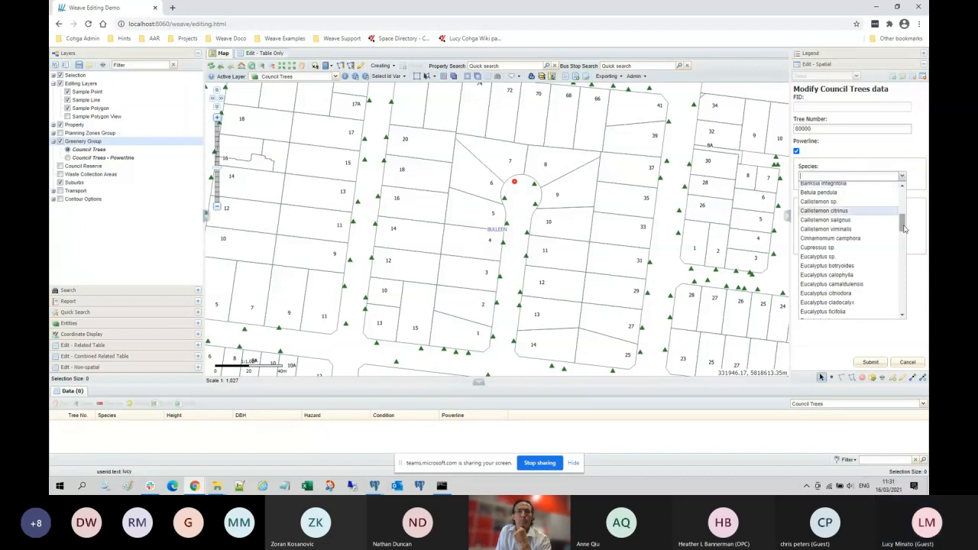
drag(903, 229, 901, 196)
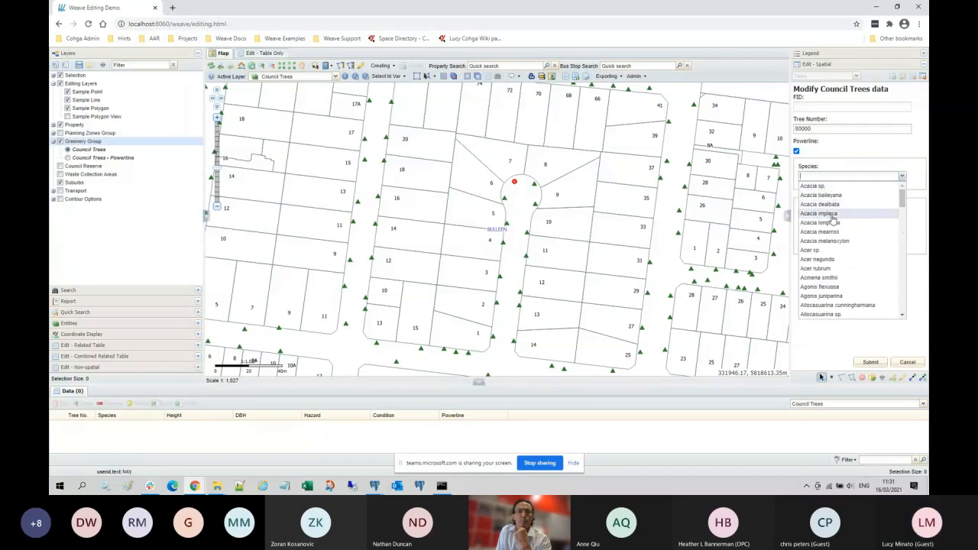
click(858, 156)
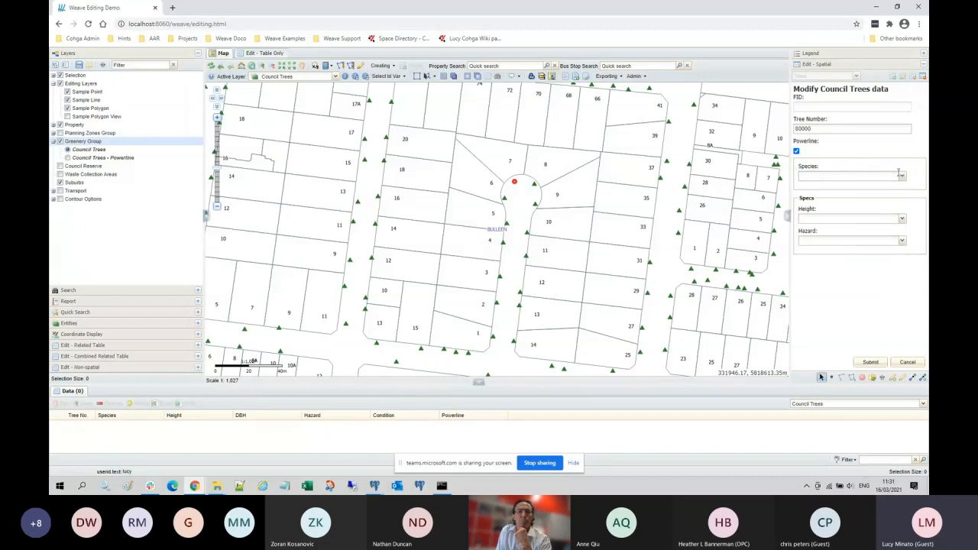
click(848, 175)
click(847, 196)
Step: Bring up the Hazard rating choices for the new tree
click(901, 241)
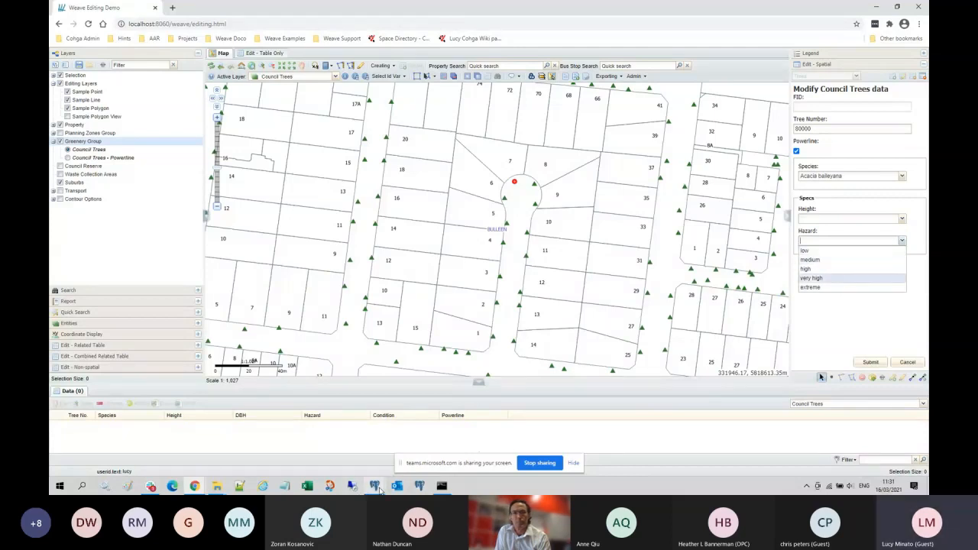
mouse_move(379, 489)
mouse_move(460, 458)
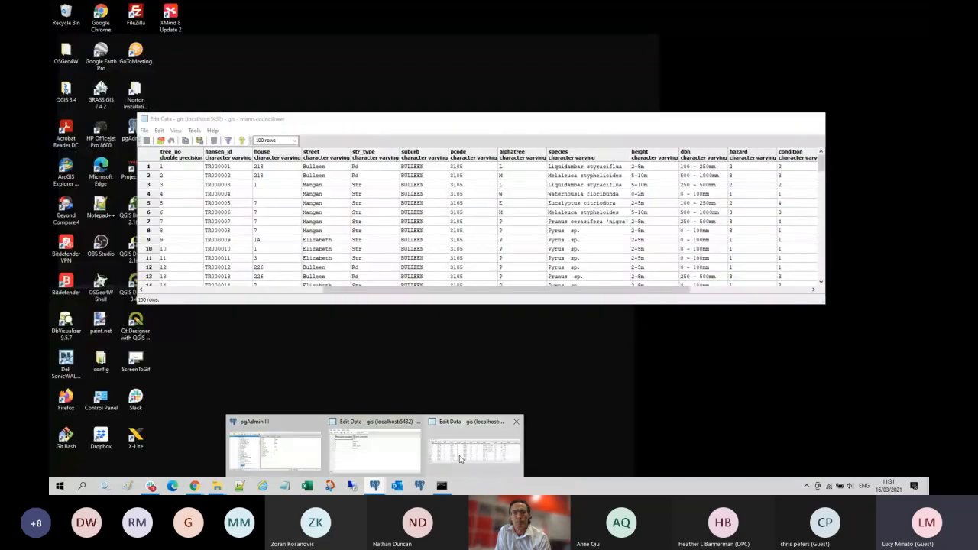
click(461, 459)
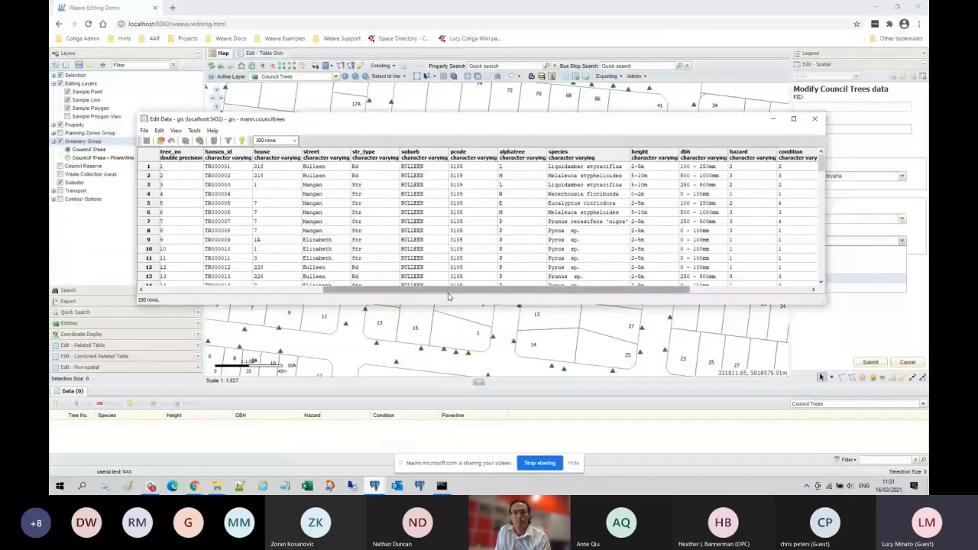
drag(449, 291, 264, 292)
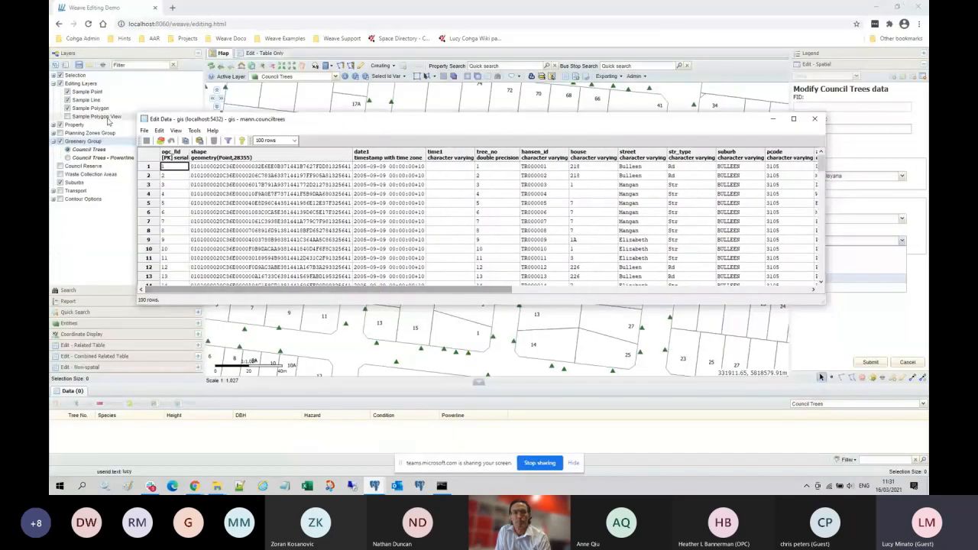
drag(288, 291, 511, 293)
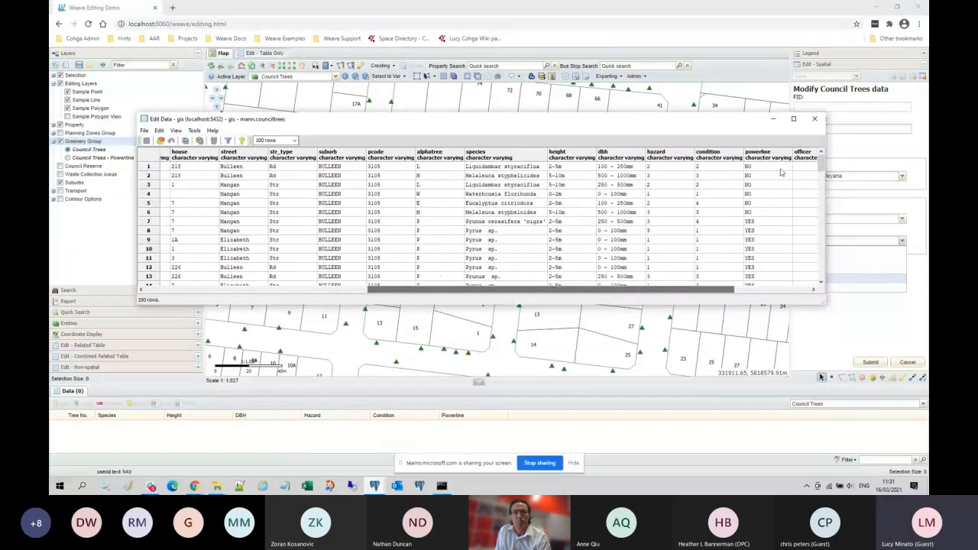
click(663, 154)
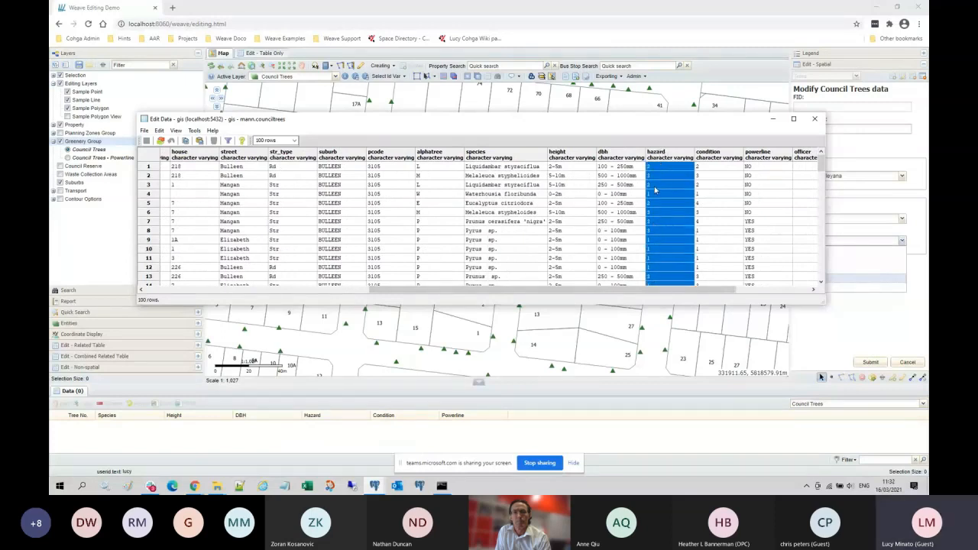
drag(675, 126, 637, 88)
click(624, 149)
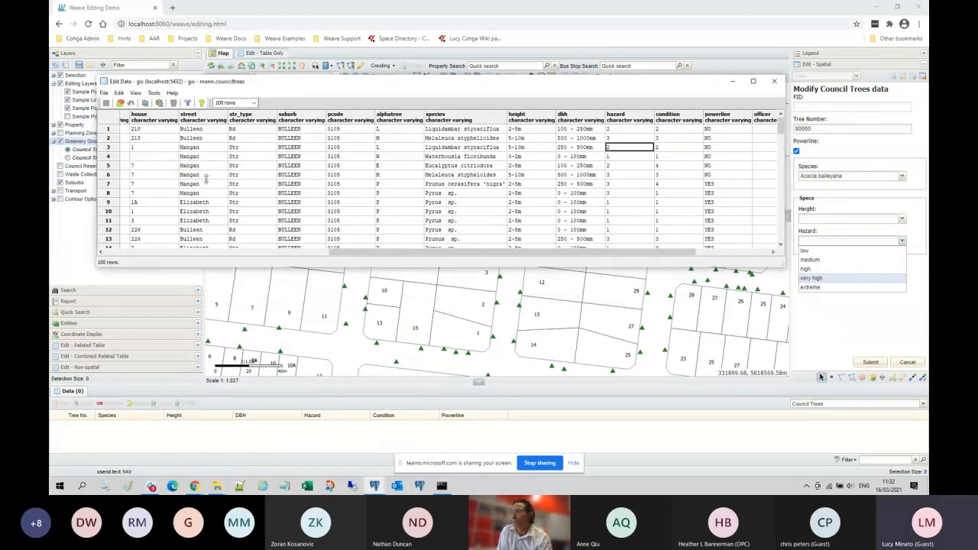
mouse_move(375, 486)
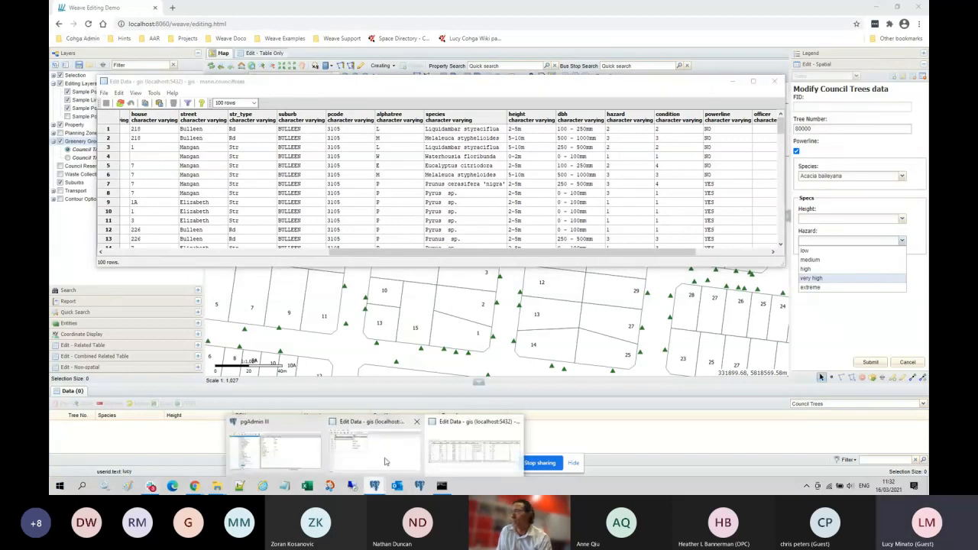
click(434, 444)
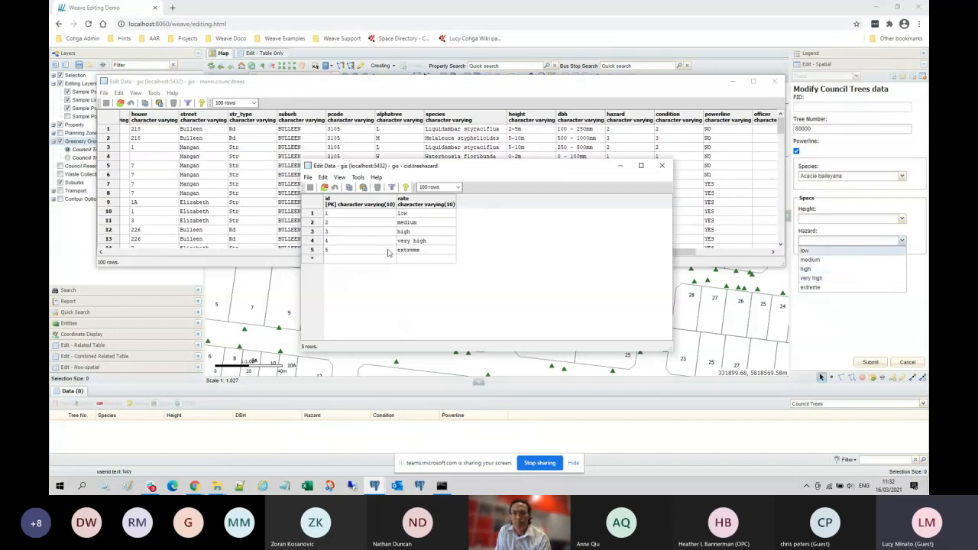
click(669, 3)
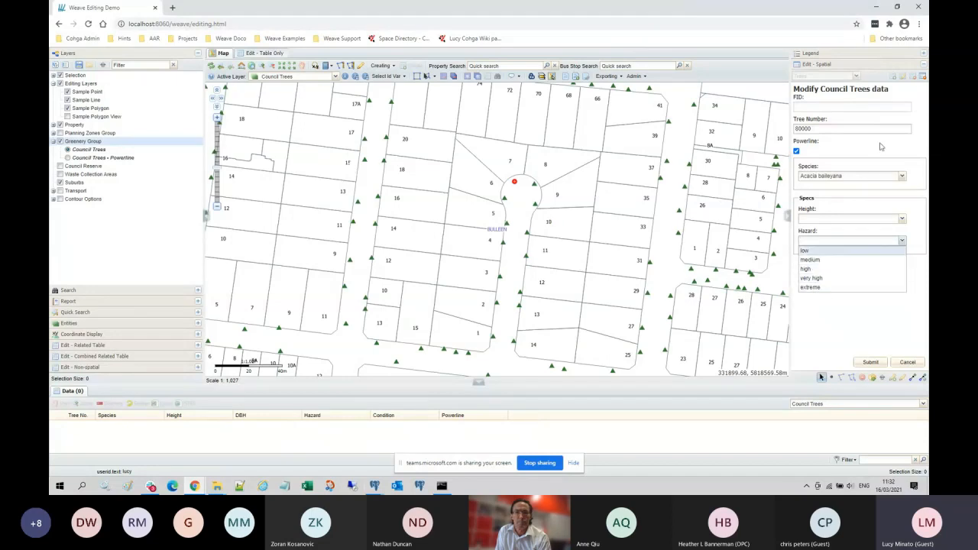
click(881, 202)
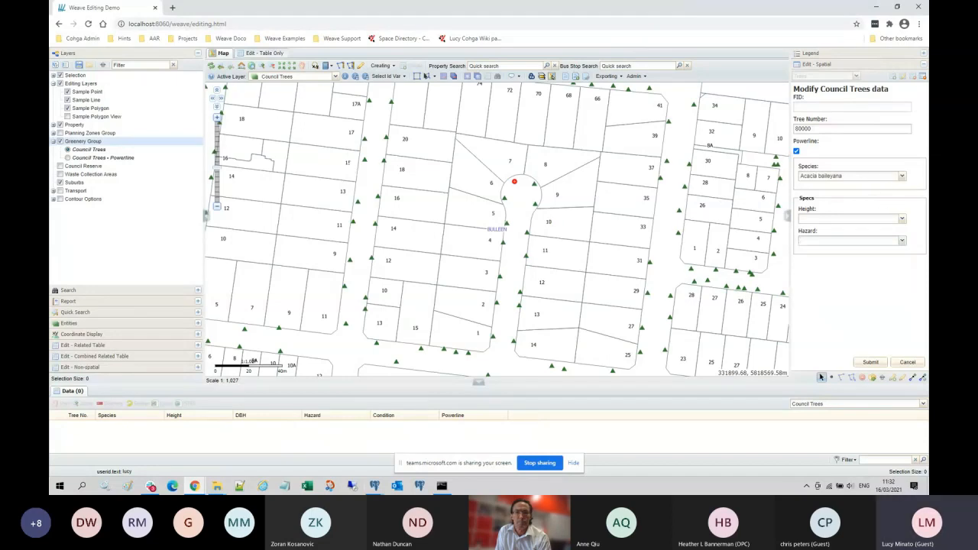
click(903, 220)
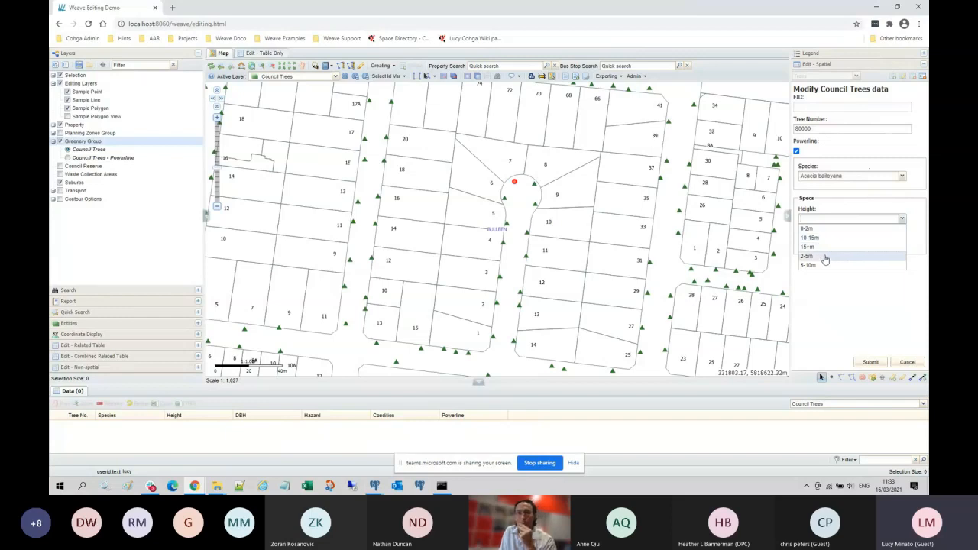
click(864, 297)
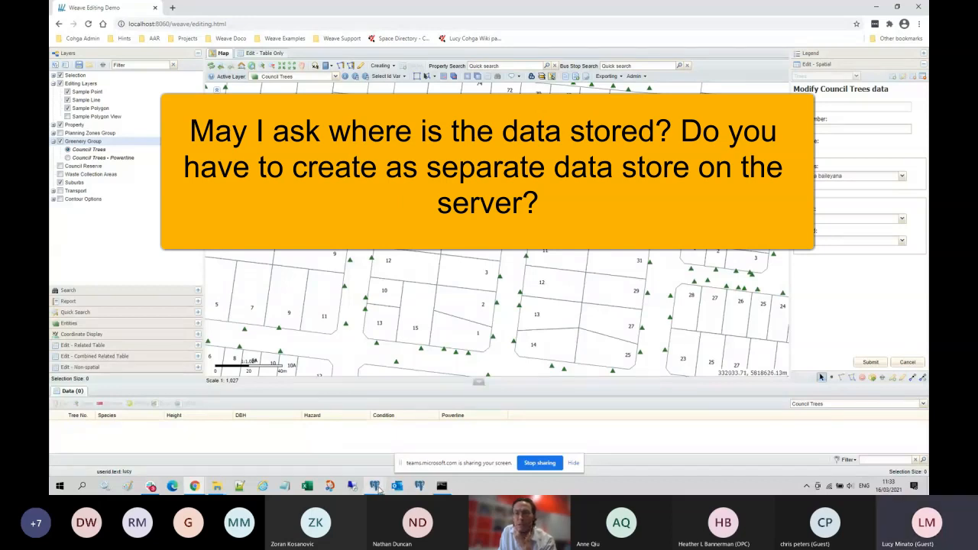
mouse_move(377, 487)
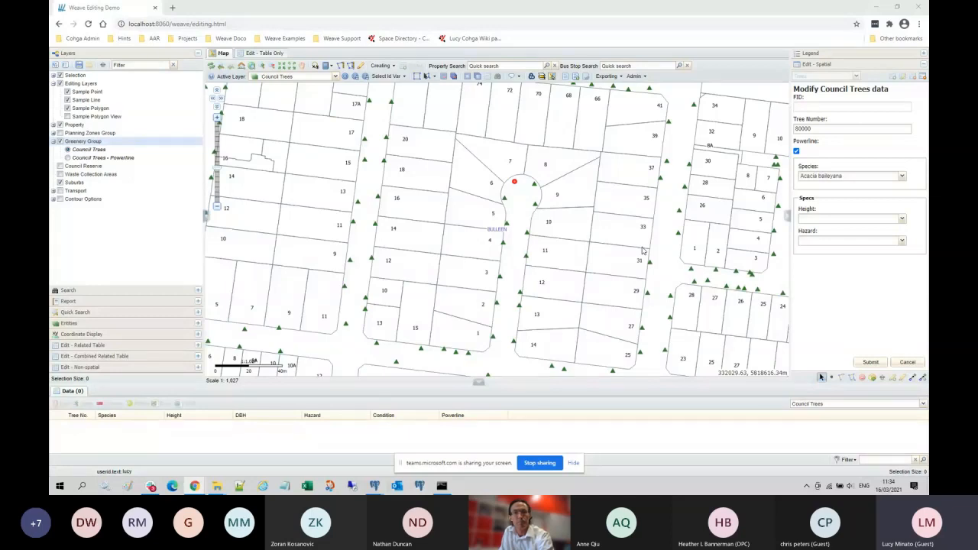
Step: Zoom the map out and cancel editing the new council tree record
scroll(642, 250, down, 1)
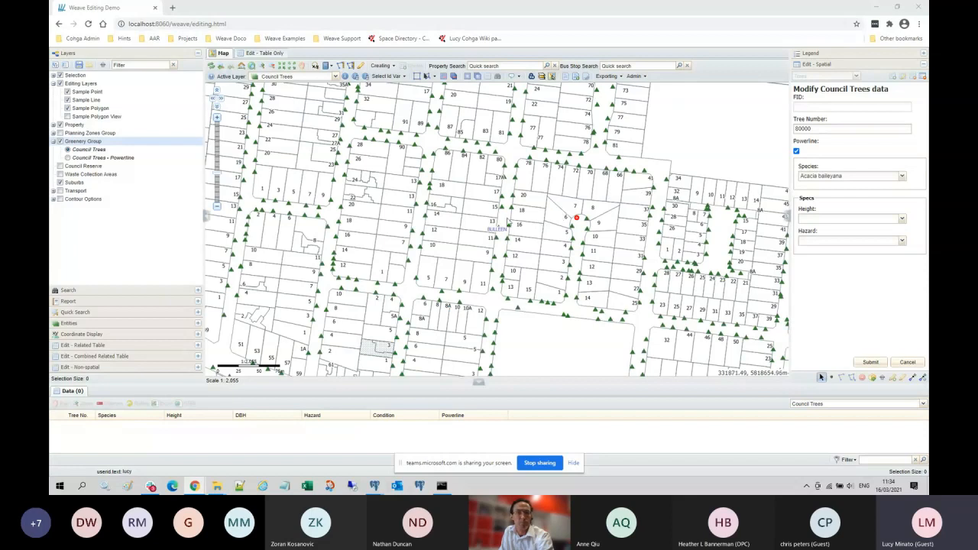
click(911, 361)
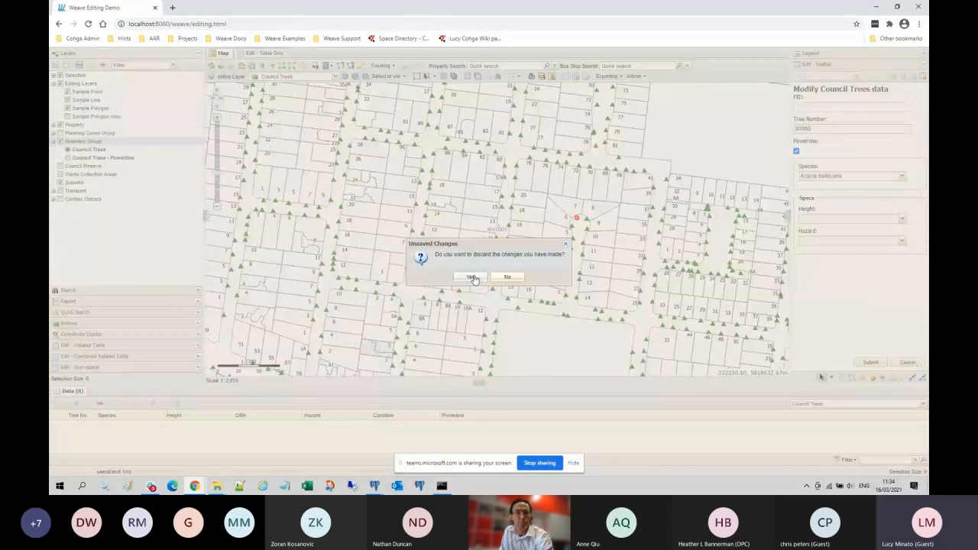
Step: Confirm discarding the unsaved edits to council tree 80000
click(472, 277)
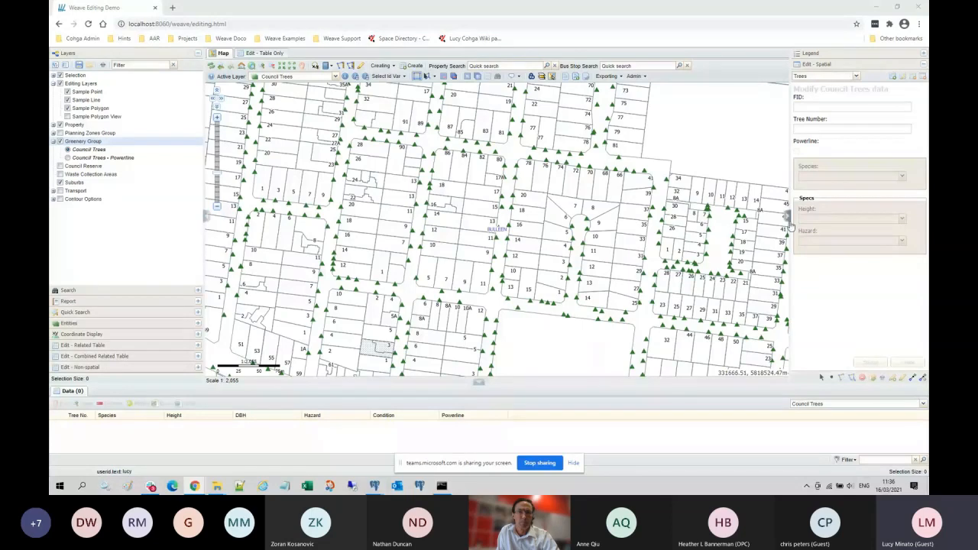
Step: Expand the Legend panel to show the map layer symbols
click(811, 55)
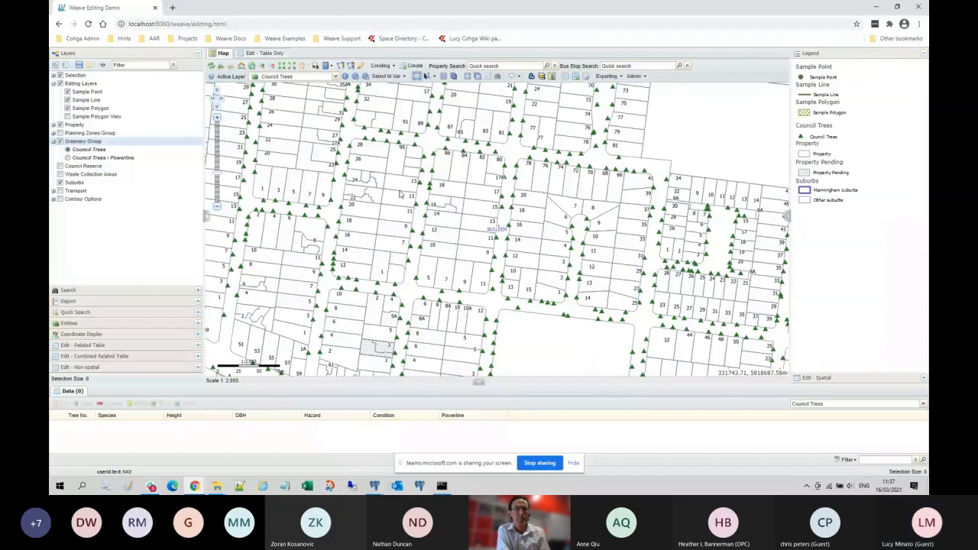
Step: Switch to Edit - Table Only and widen the URL and Description columns
click(266, 53)
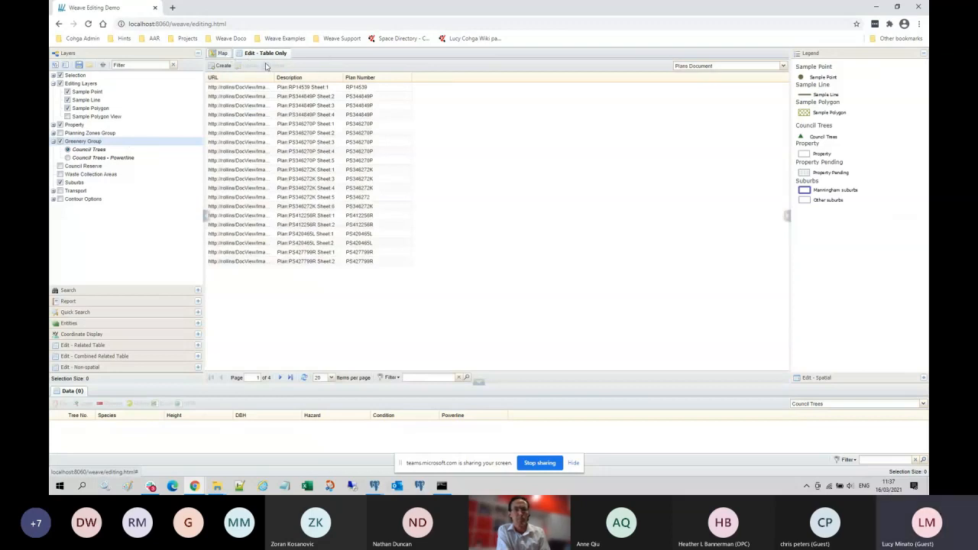
drag(276, 77, 304, 77)
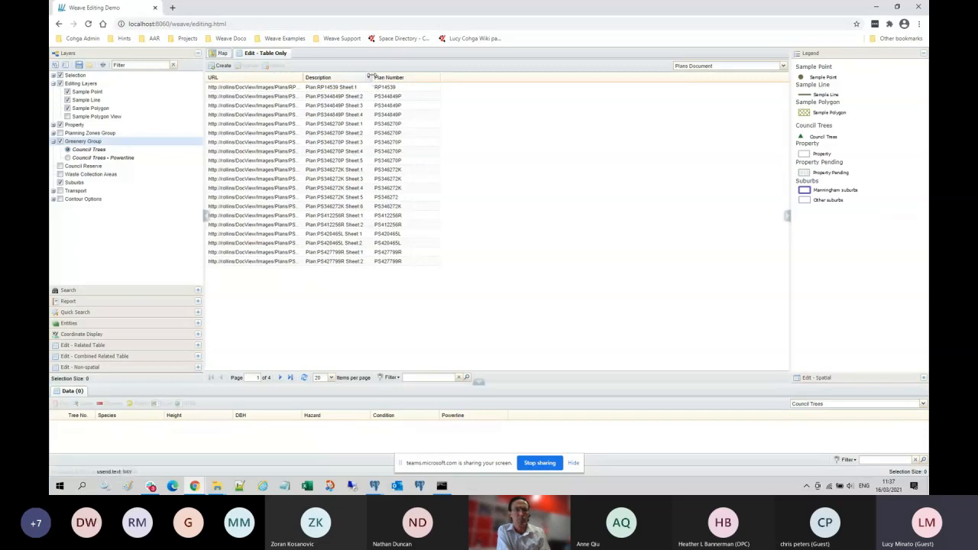
drag(370, 77, 421, 77)
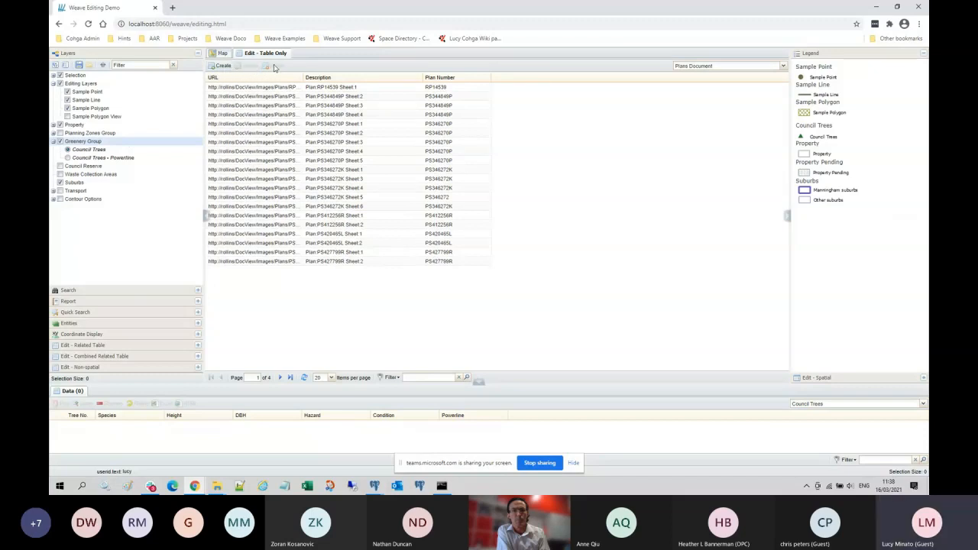
Step: Open the RP14539 Sheet 1 record's Update form and begin editing its description
click(263, 151)
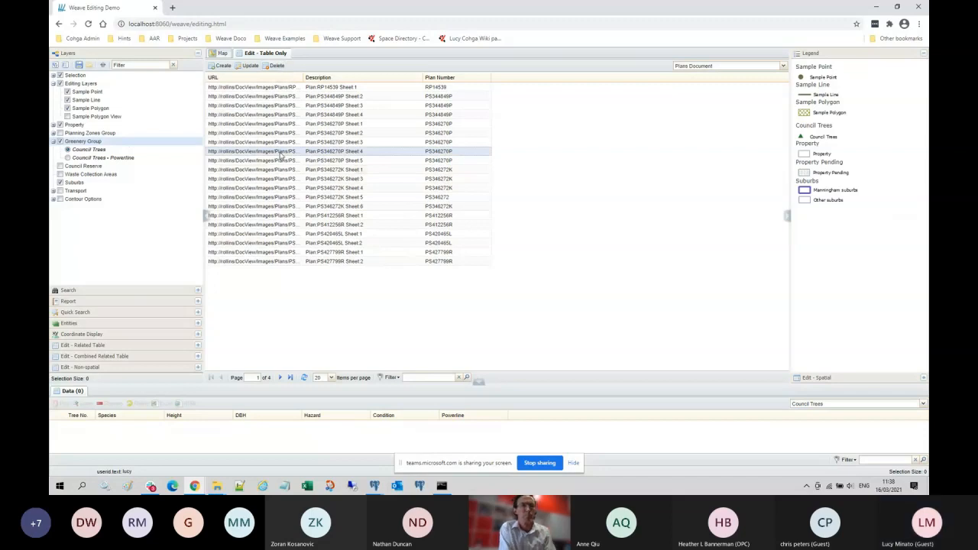
click(277, 88)
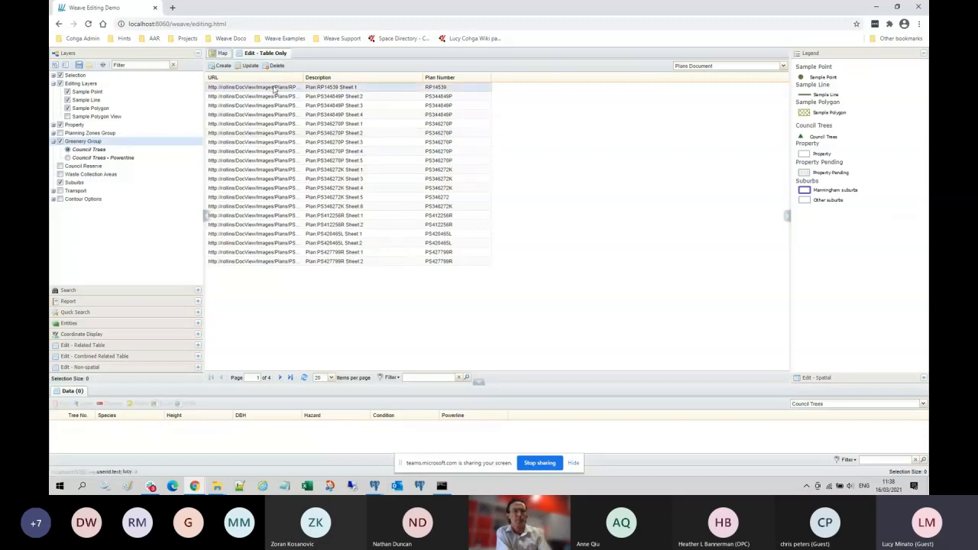
click(249, 66)
click(481, 196)
text(bbb)
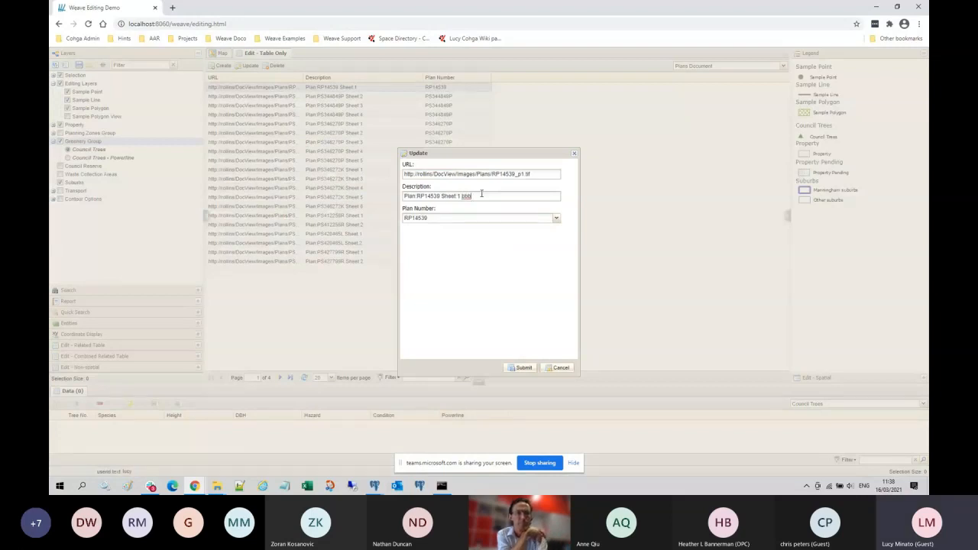
drag(510, 150, 517, 137)
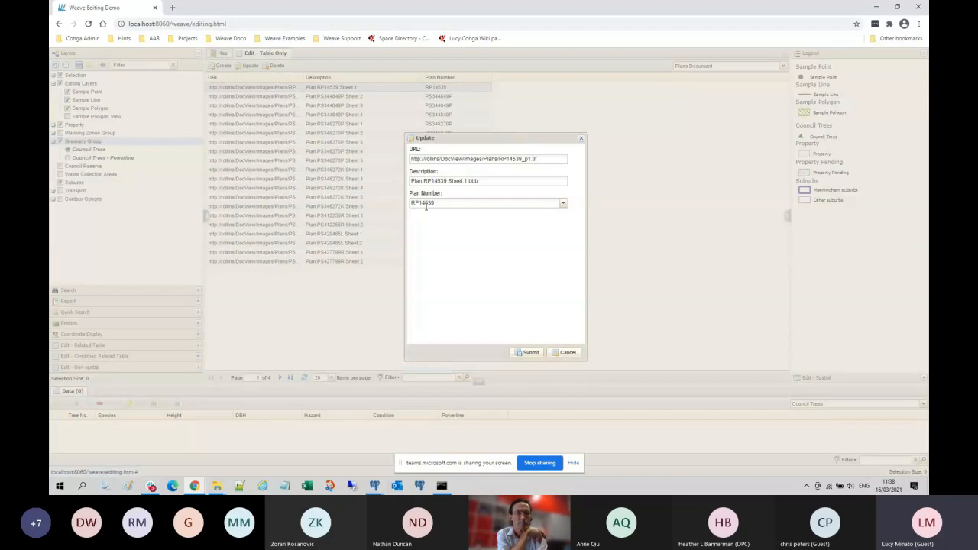
click(564, 205)
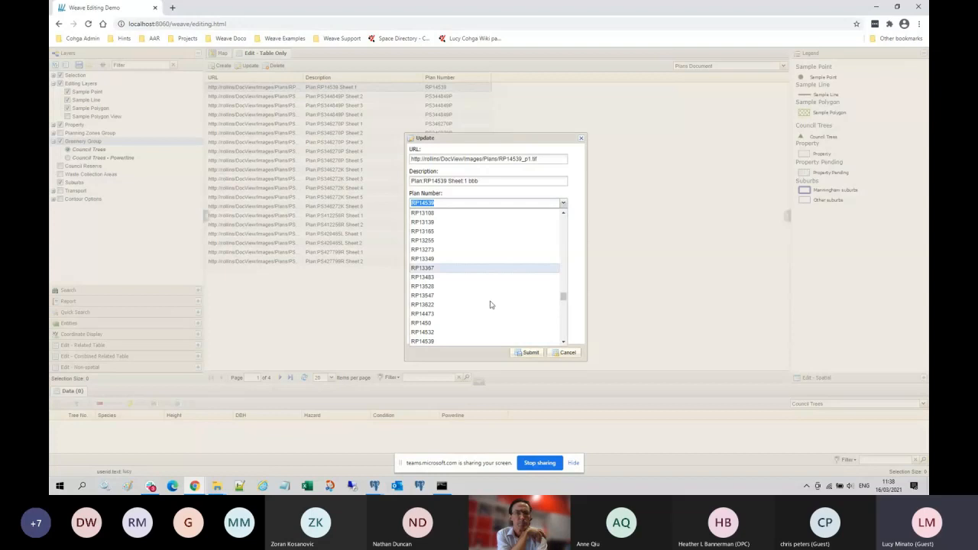
click(556, 137)
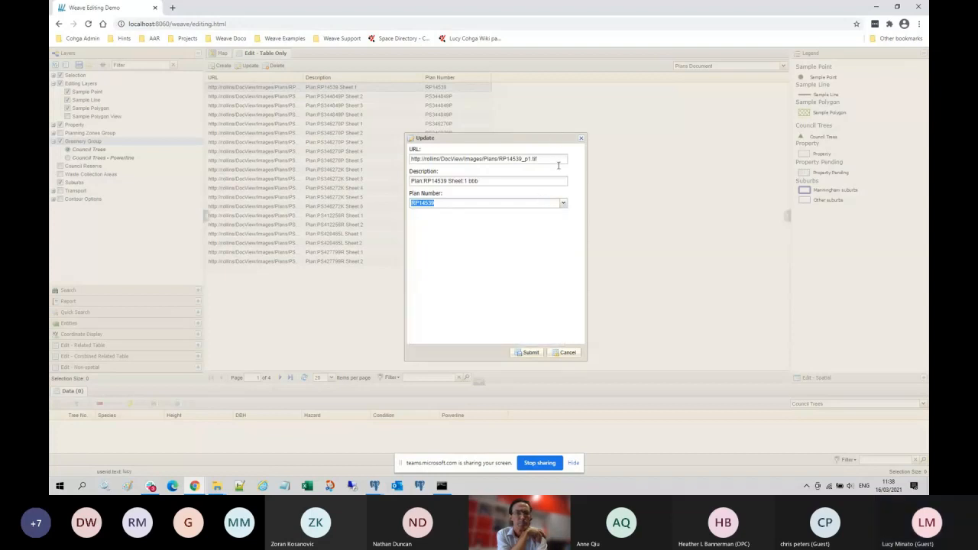
click(565, 353)
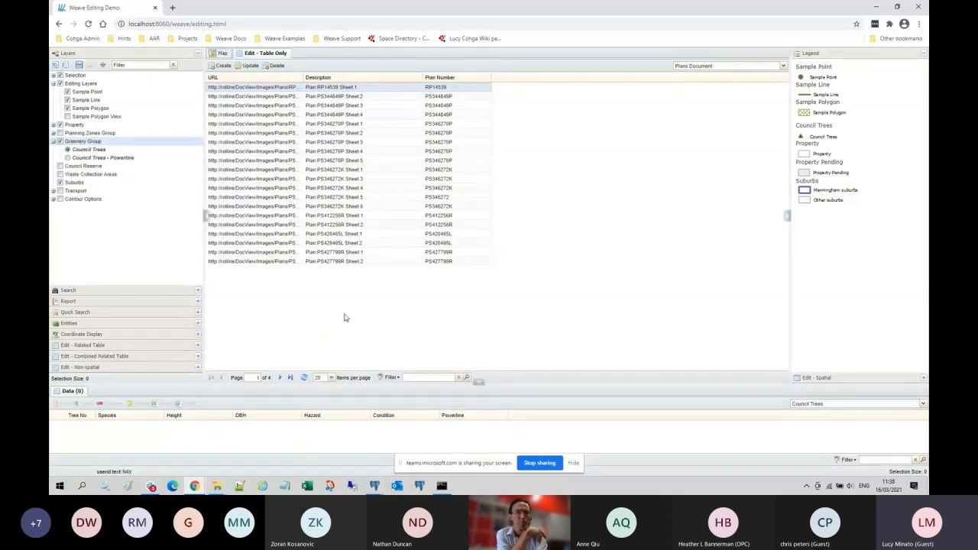
Step: Set the Plans Document table to show 100 records per page
click(332, 378)
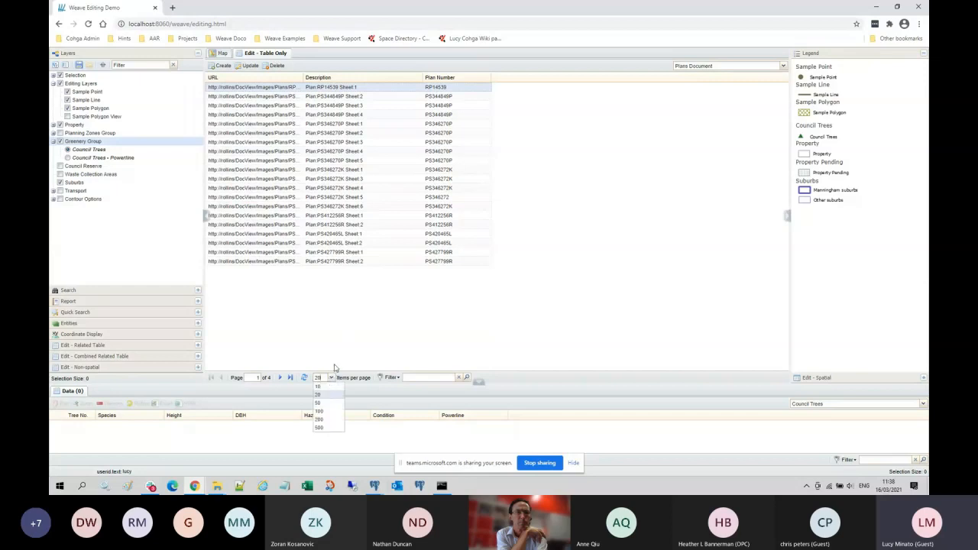
click(331, 412)
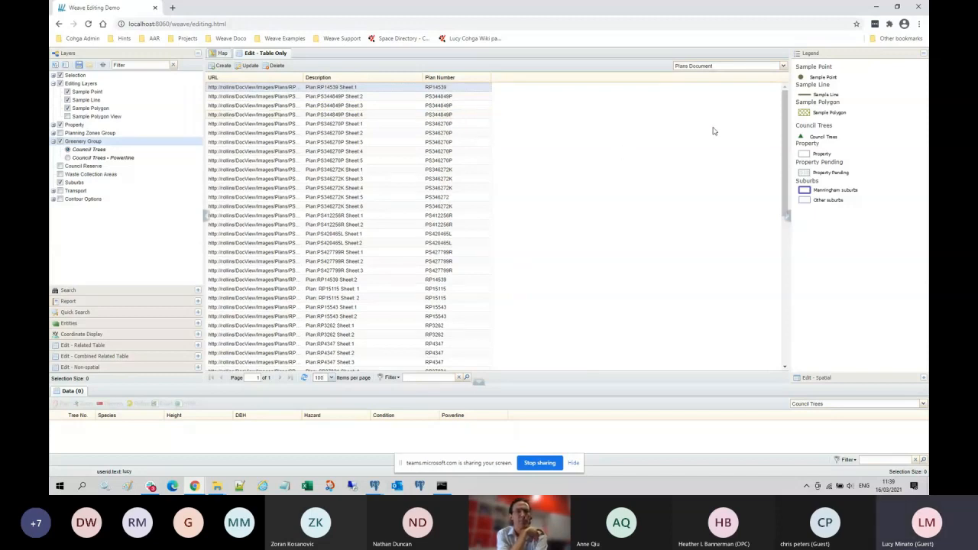
drag(786, 100, 759, 78)
Step: Filter the plans table on Plan Number with 'rp145', leaving the two RP14539 sheets
click(396, 381)
click(402, 411)
click(420, 377)
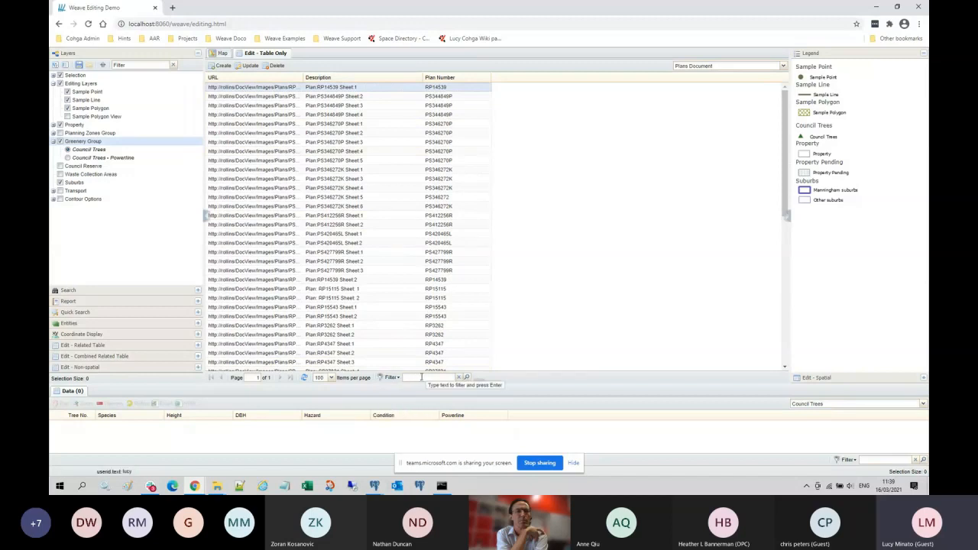
text(rp145)
key(Return)
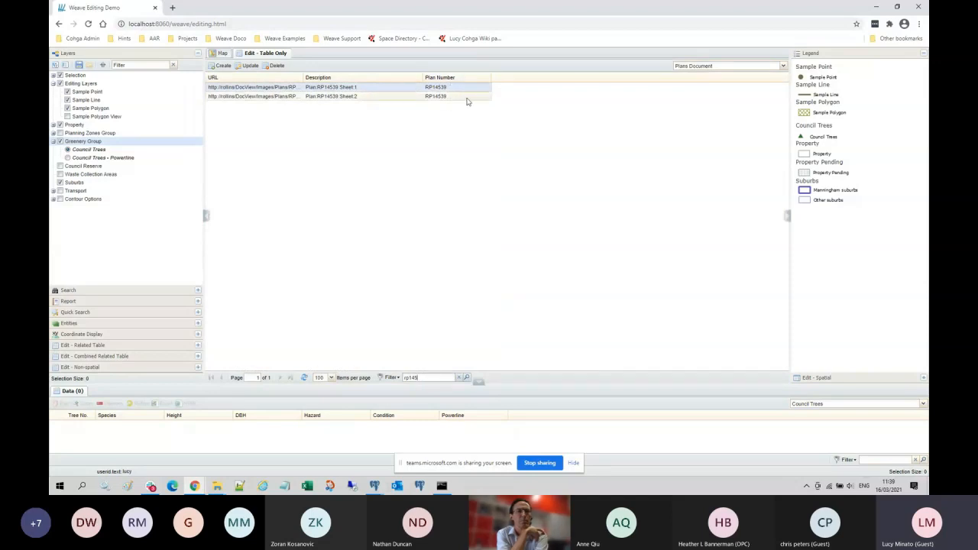
Step: Open the RP14539 Sheet 2 record, close it without saving, and return to the map
double_click(441, 97)
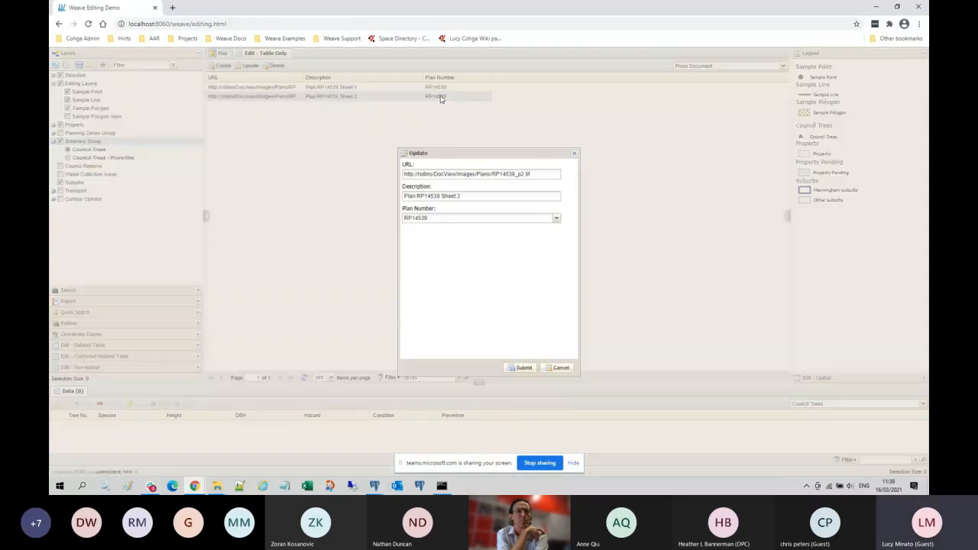
click(574, 155)
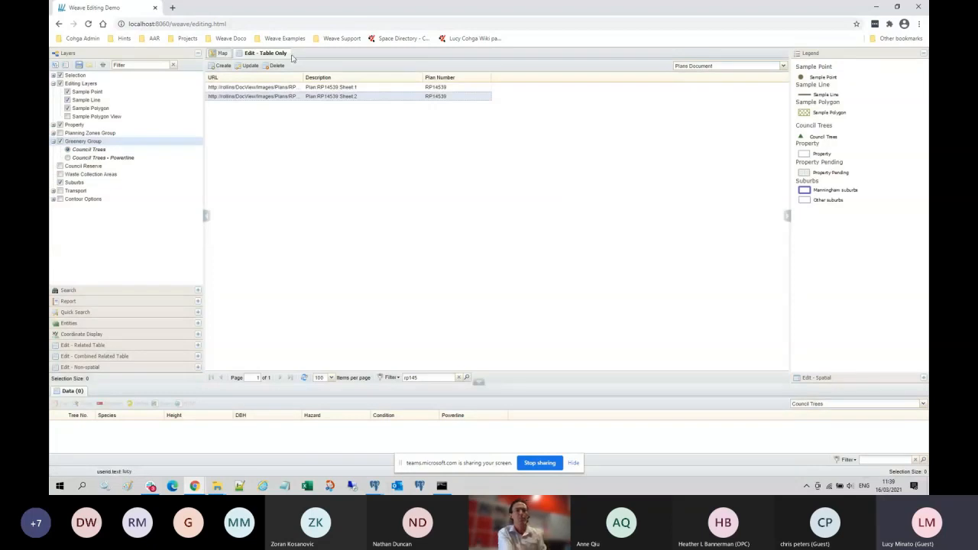
click(223, 54)
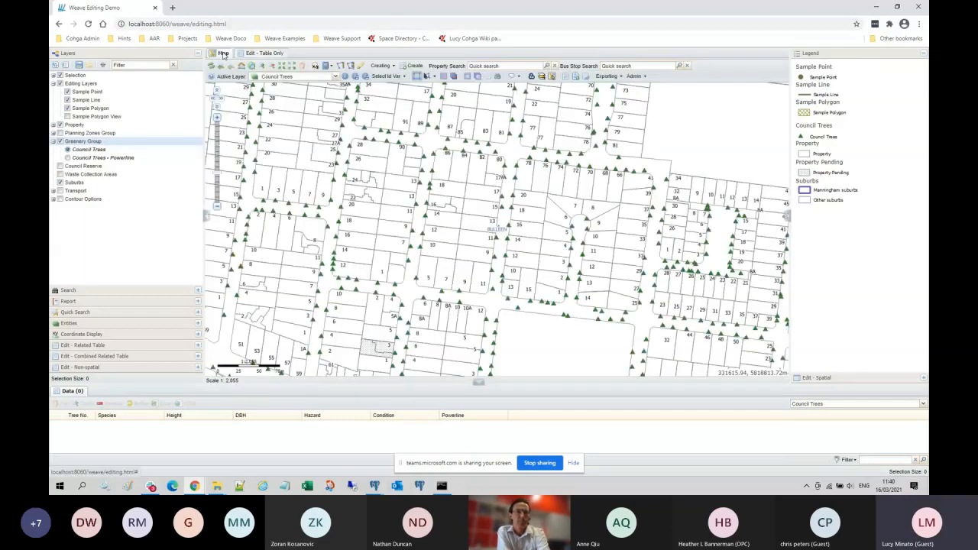
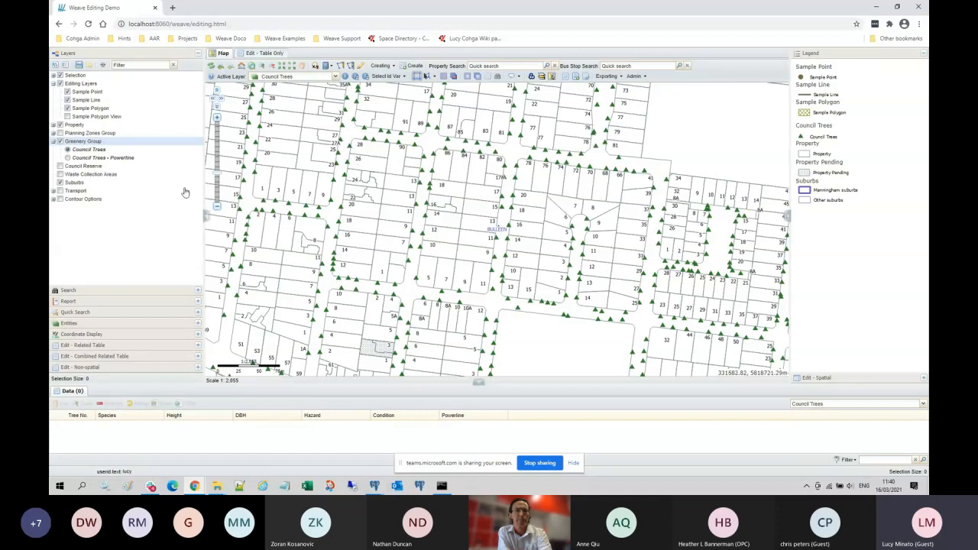
Step: Make Property the active layer and open the related-table editor showing the Food Premises table
click(336, 77)
click(297, 144)
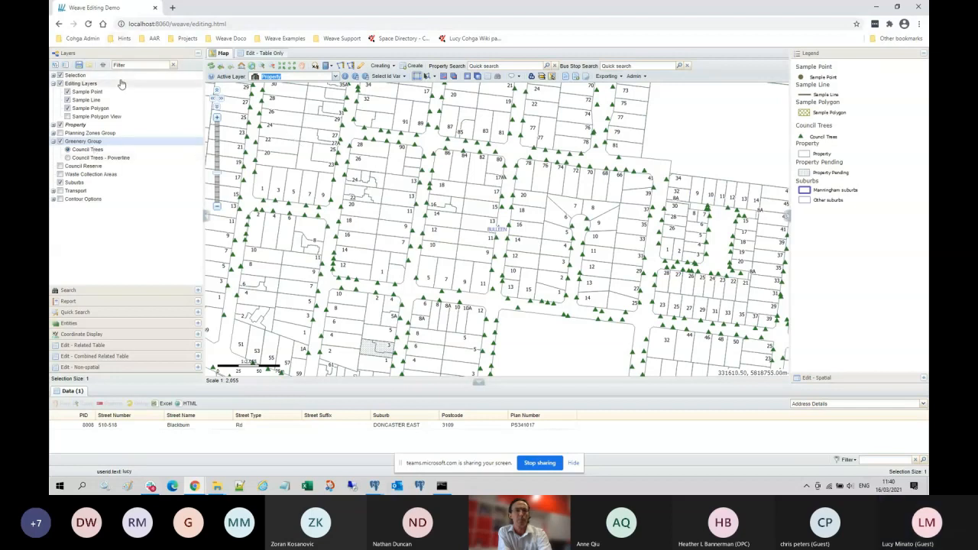
click(95, 345)
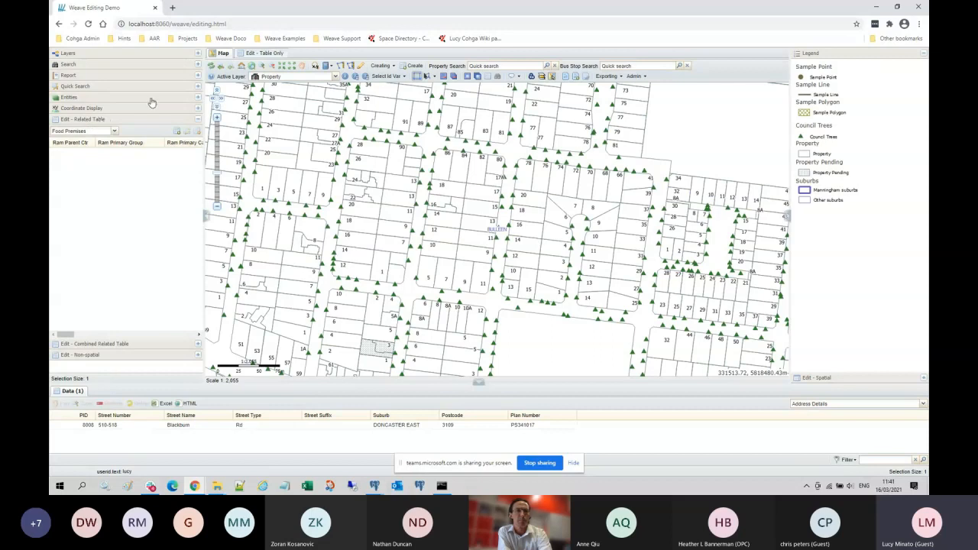
click(86, 65)
click(136, 77)
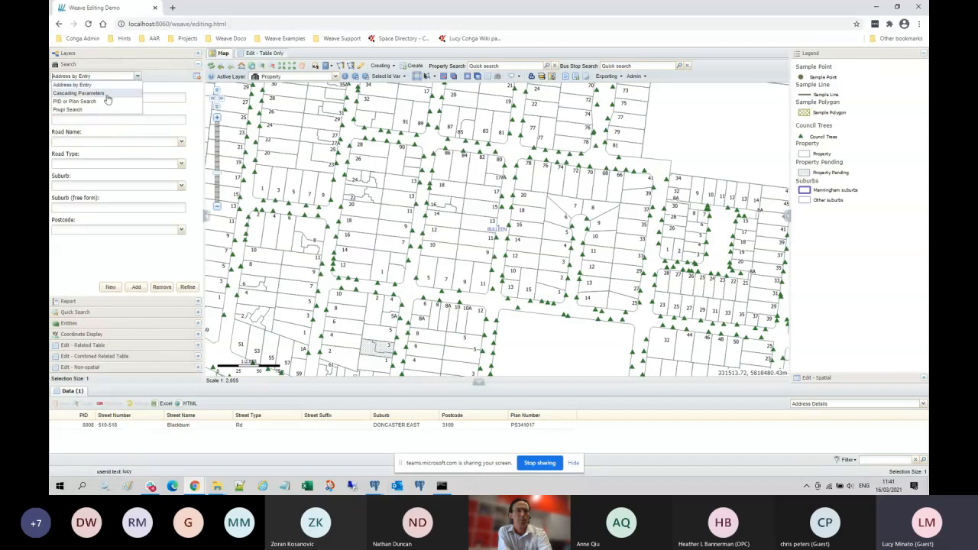
click(106, 102)
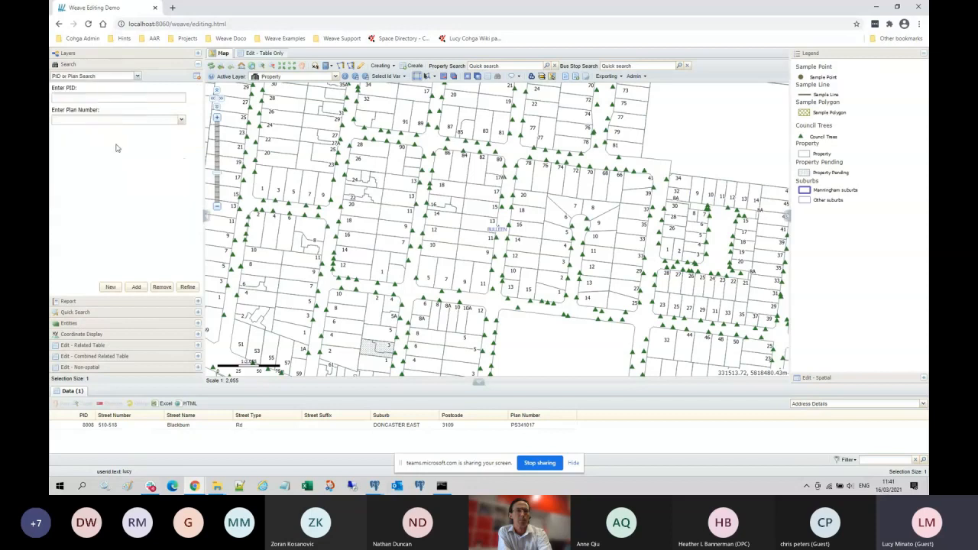
click(146, 100)
text(8008)
key(Return)
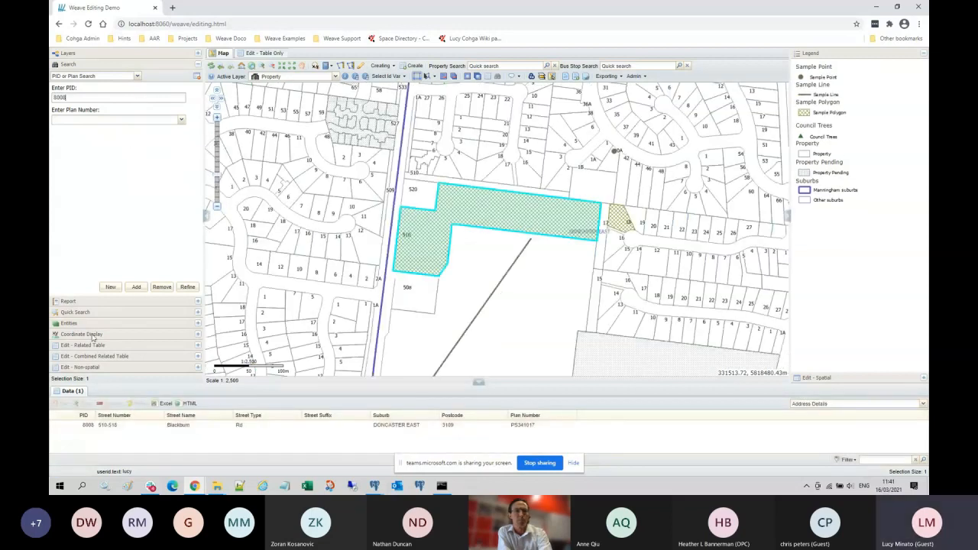
Step: Switch the related table to Property Docs and bring back the layer tree
click(90, 344)
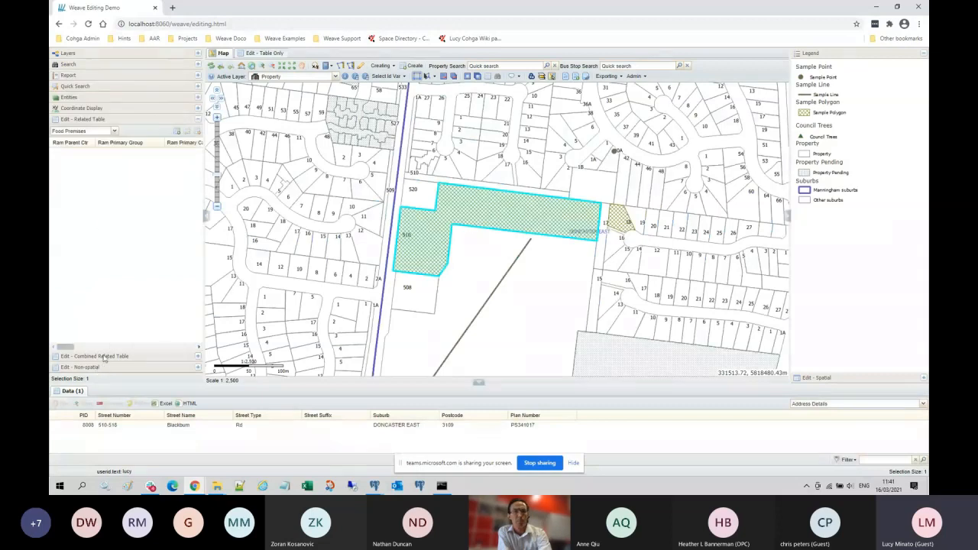
click(113, 131)
click(97, 148)
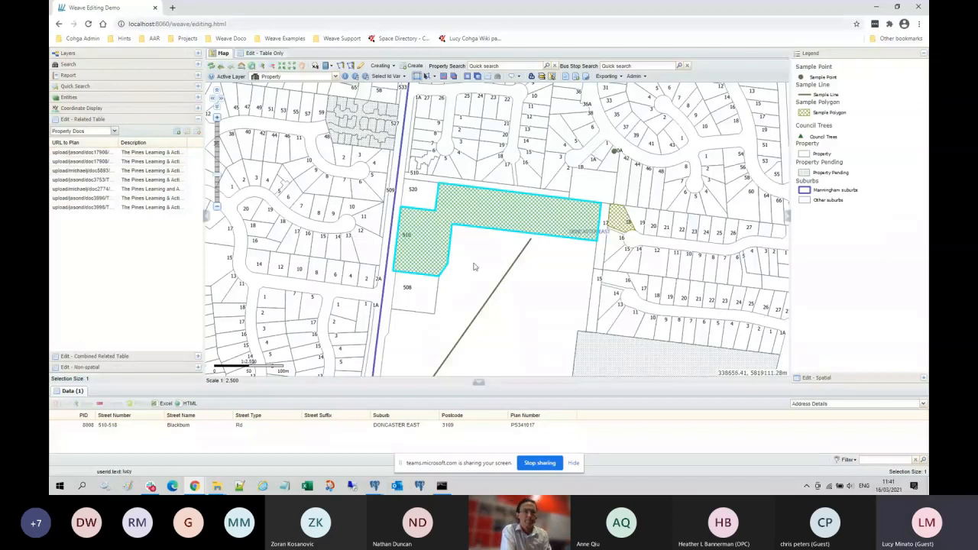
click(68, 54)
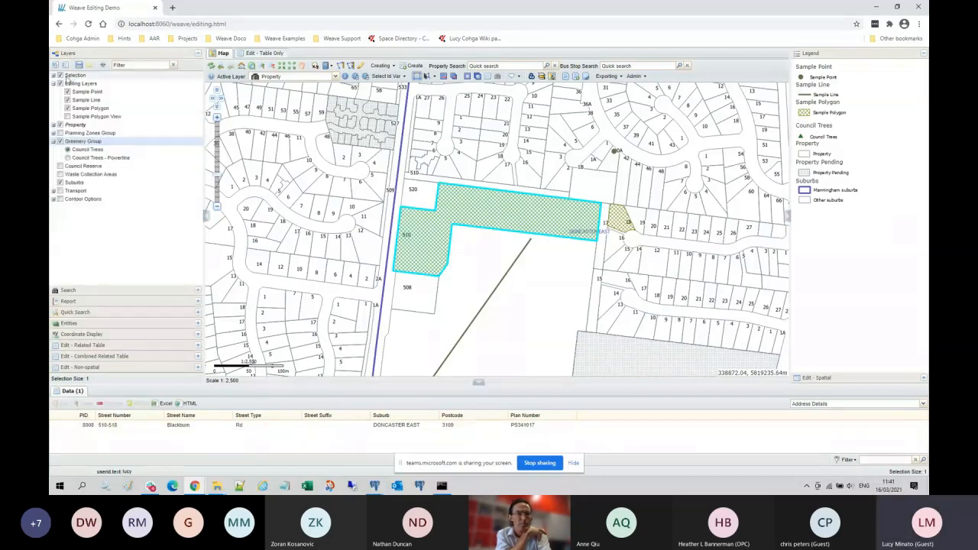
click(67, 81)
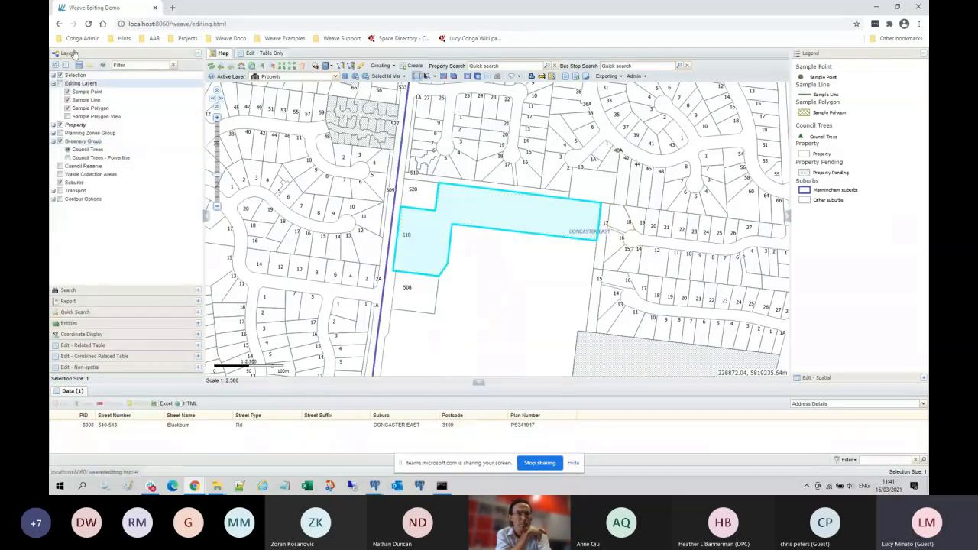
click(98, 348)
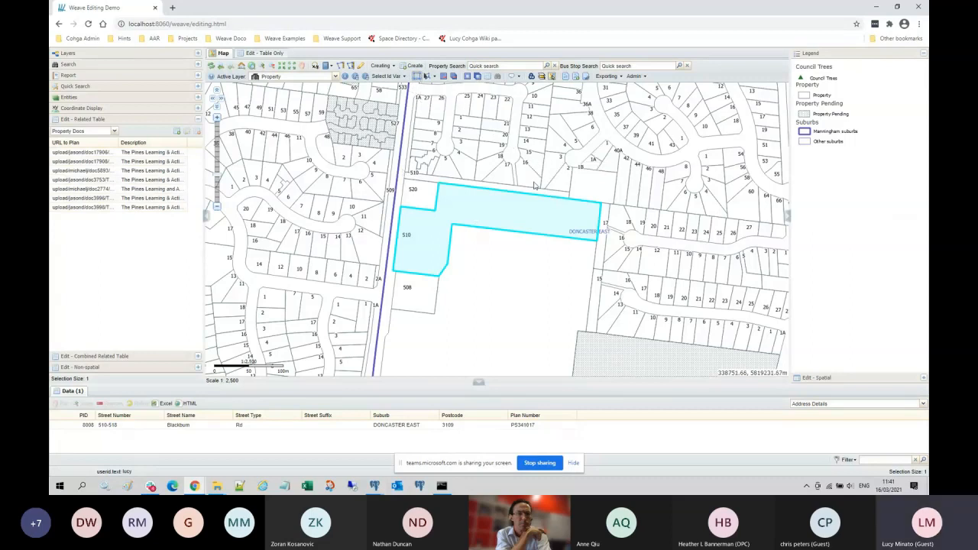
click(535, 159)
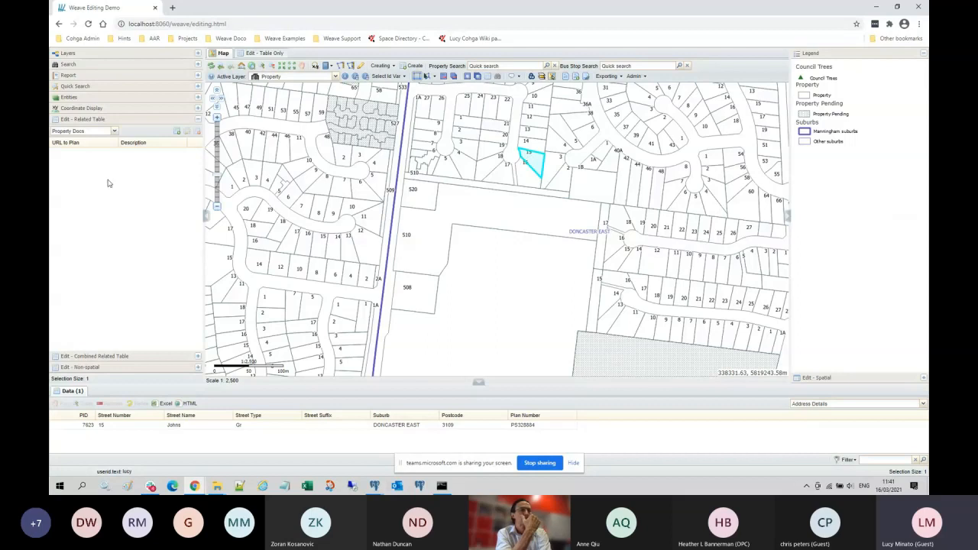
click(535, 125)
click(484, 278)
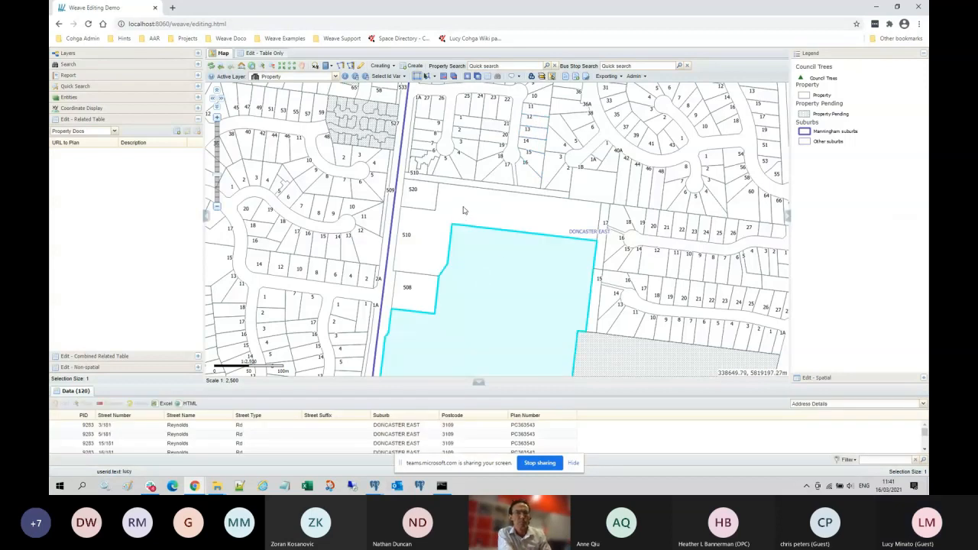
click(564, 212)
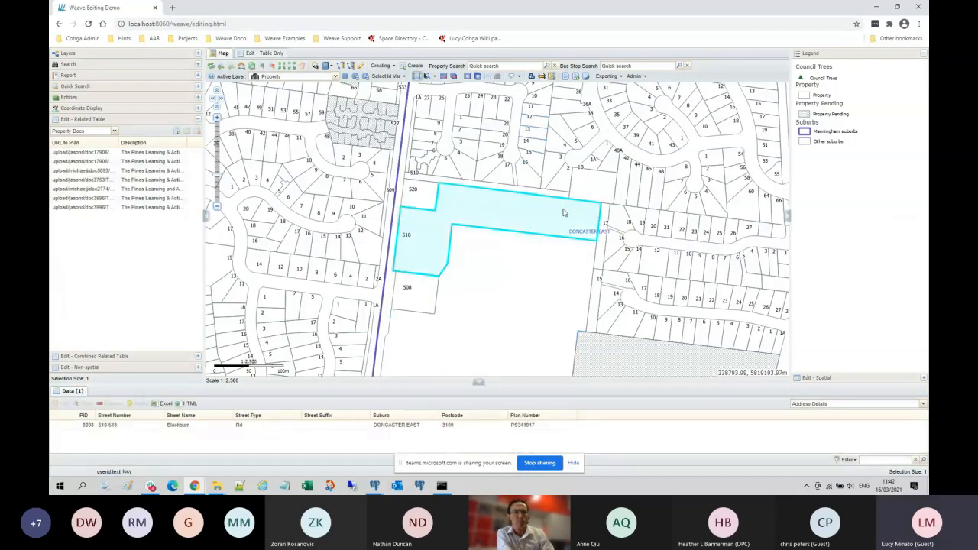
double_click(92, 153)
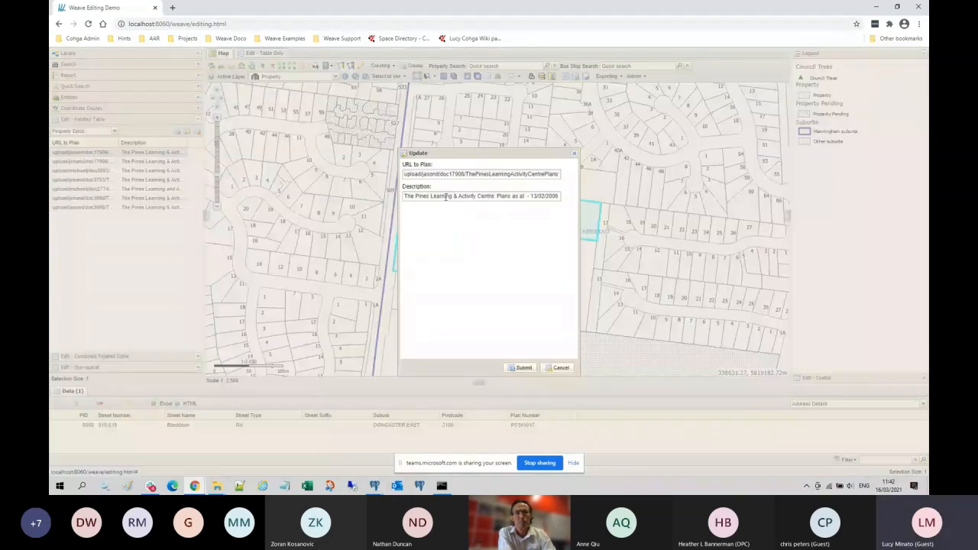
text(vvvv)
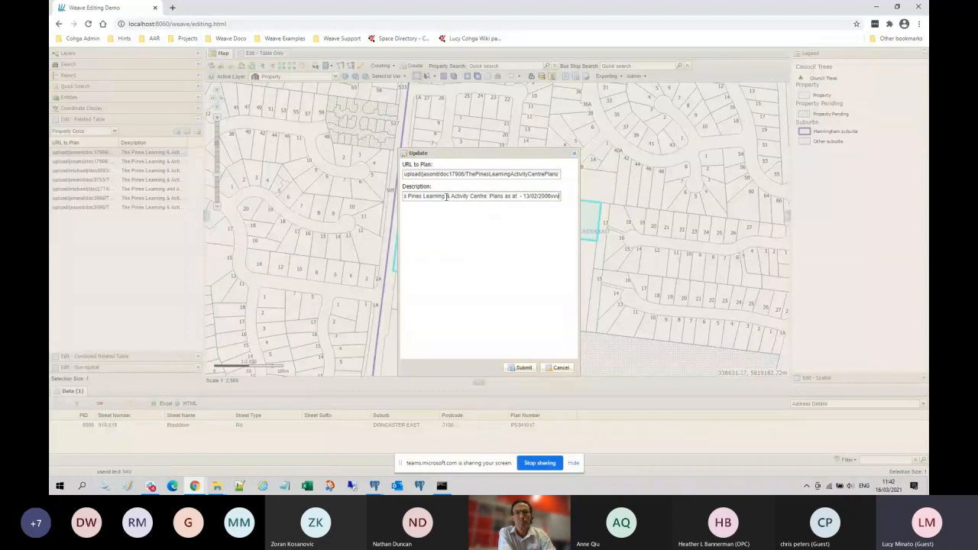
click(561, 367)
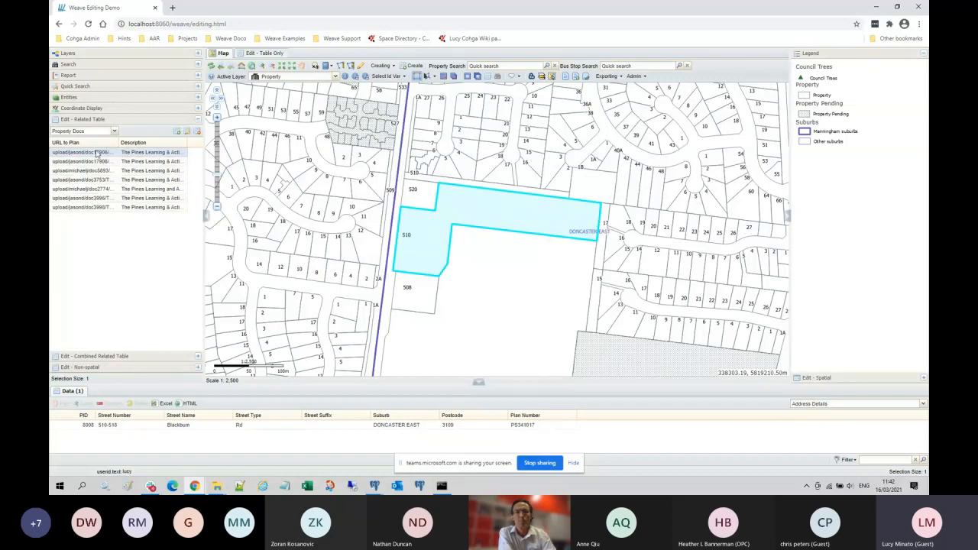
Step: Show Property Docs in the combined related table and drag the splitter to enlarge it
click(109, 359)
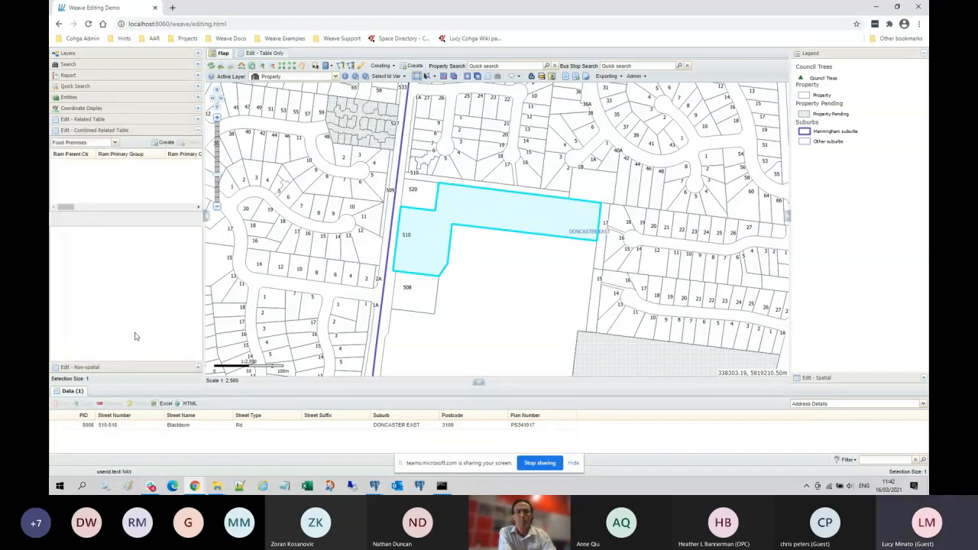
click(116, 145)
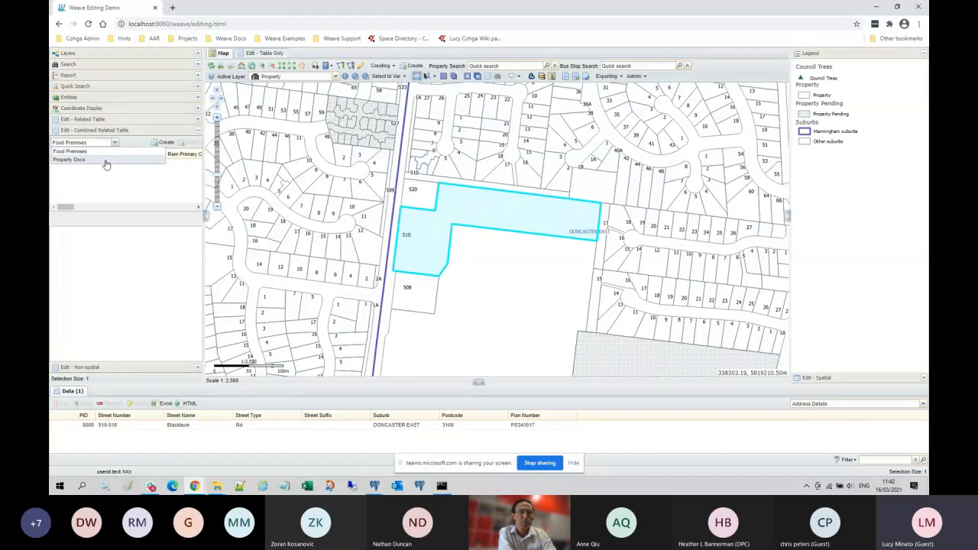
click(106, 162)
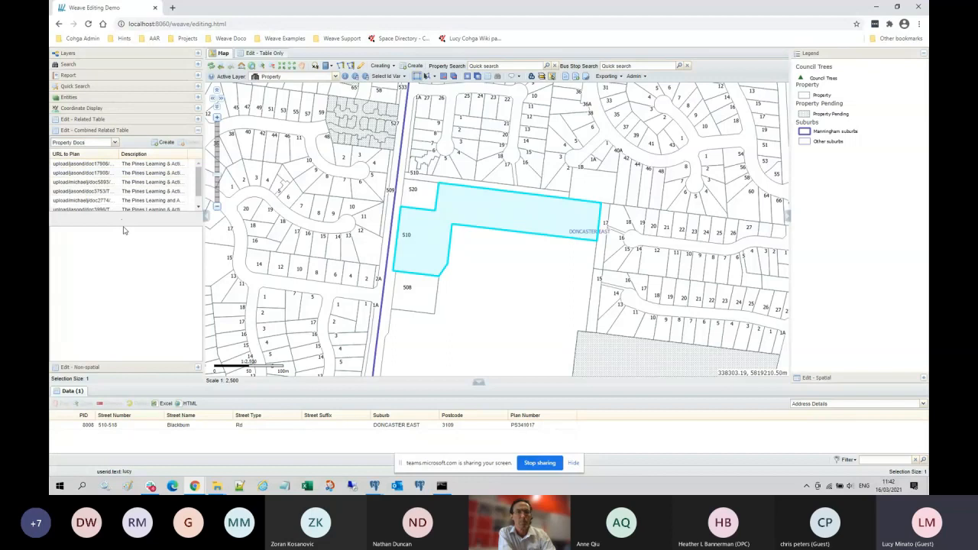
drag(122, 225, 124, 285)
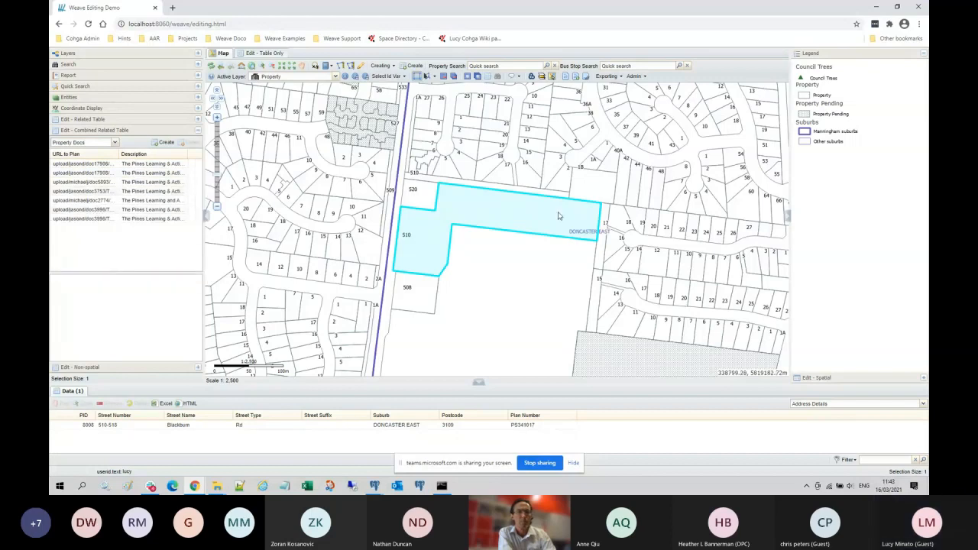
Step: Edit the first Property Docs record's description, then cancel without saving
click(96, 164)
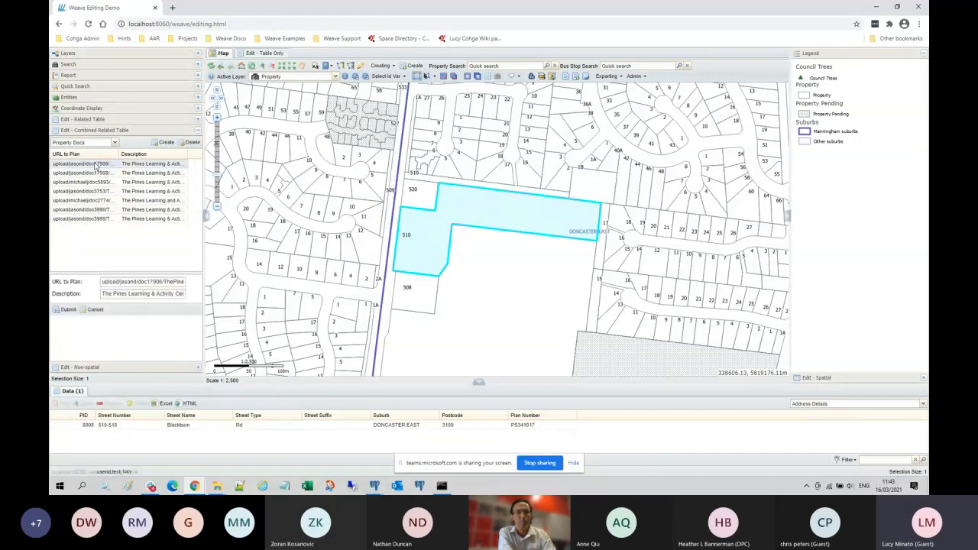
click(141, 294)
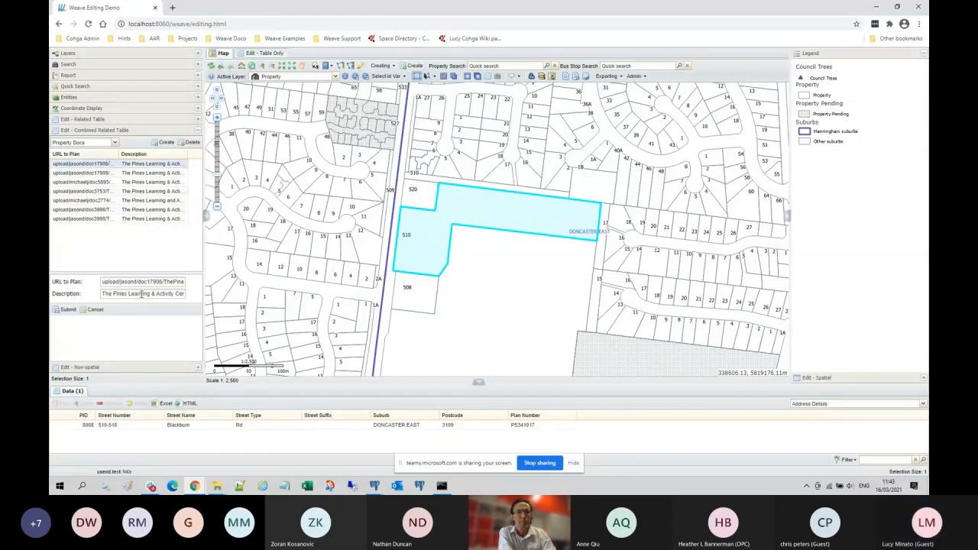
key(BackSpace)
key(BackSpace)
key(BackSpace)
key(BackSpace)
key(BackSpace)
key(BackSpace)
key(BackSpace)
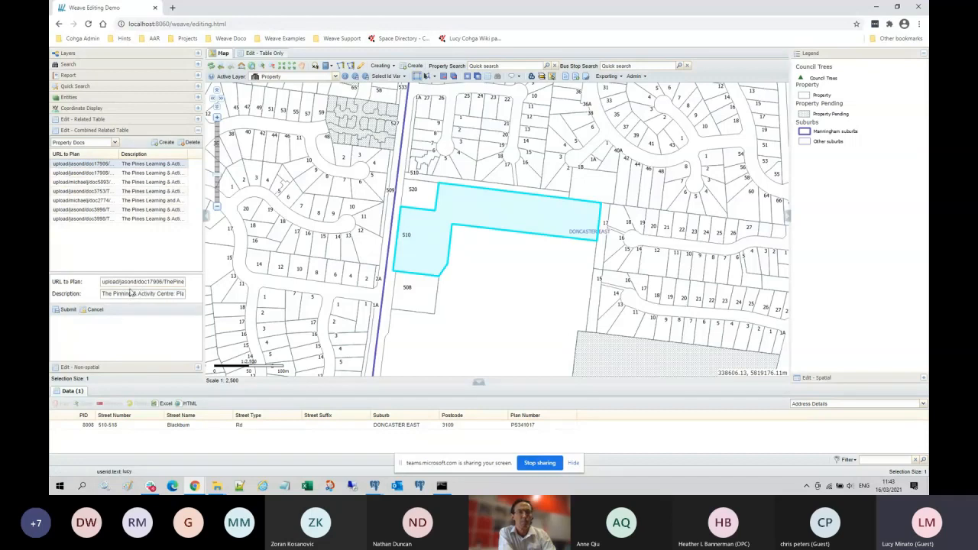
click(86, 163)
click(96, 310)
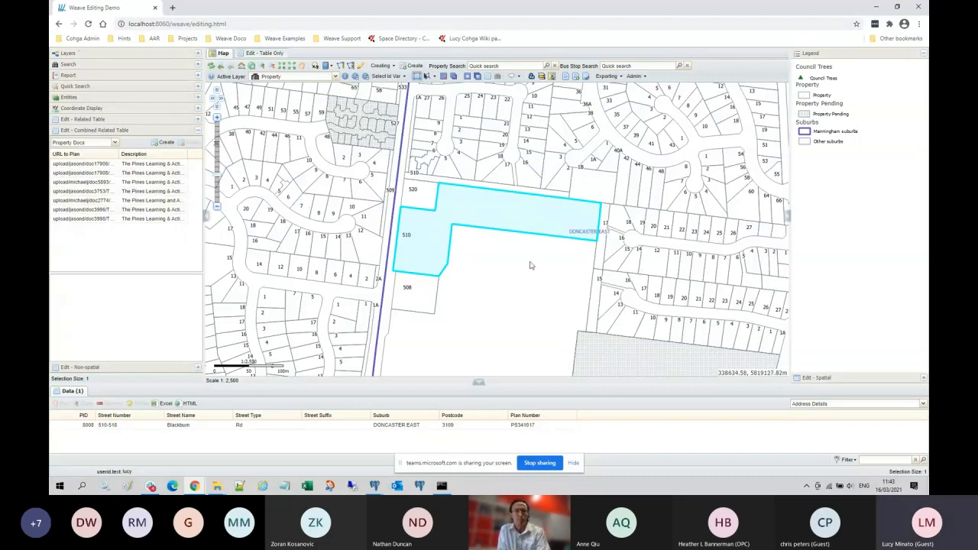
click(845, 377)
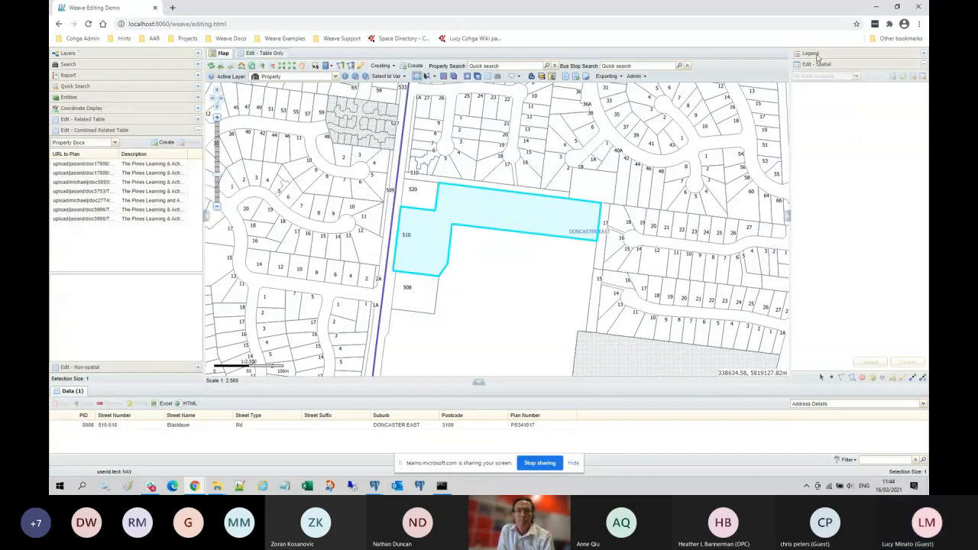
click(819, 56)
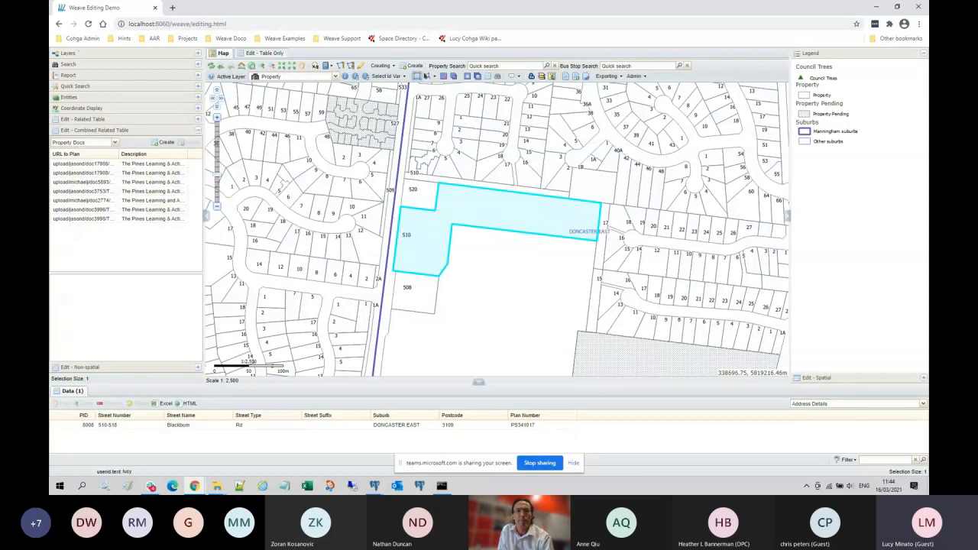
click(77, 54)
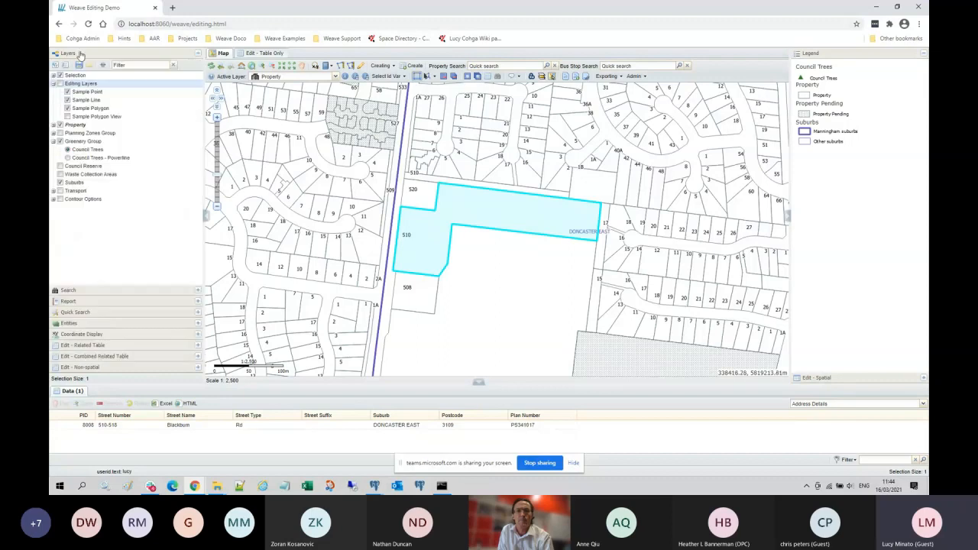
click(79, 159)
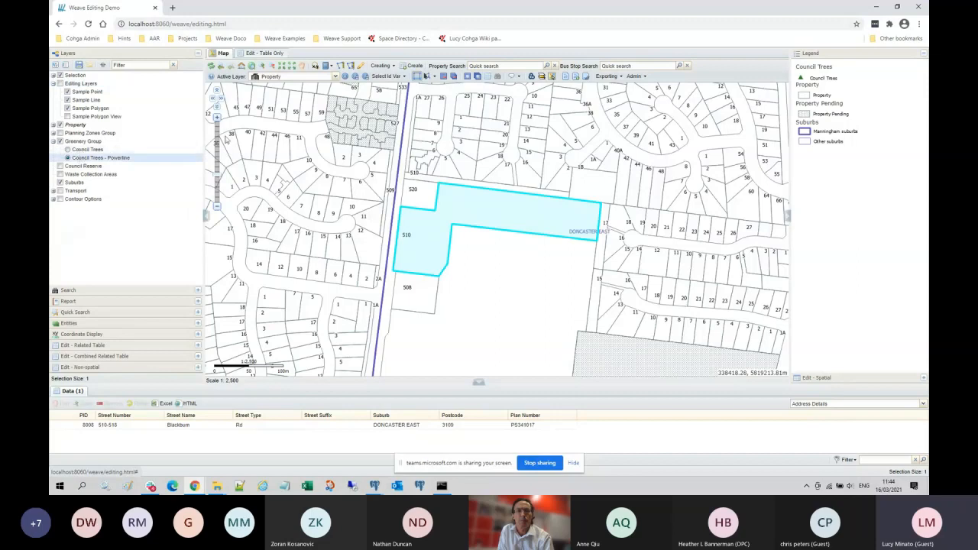
click(327, 66)
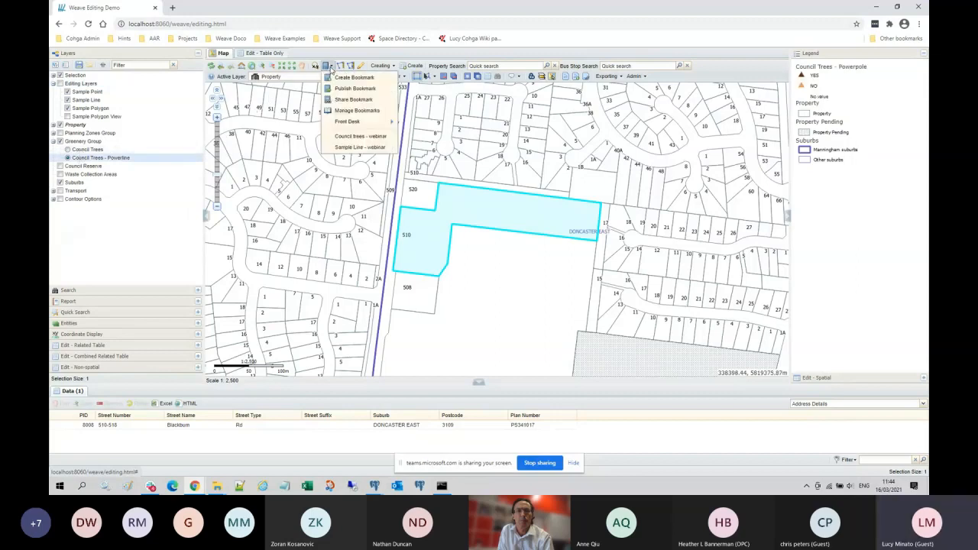
click(354, 141)
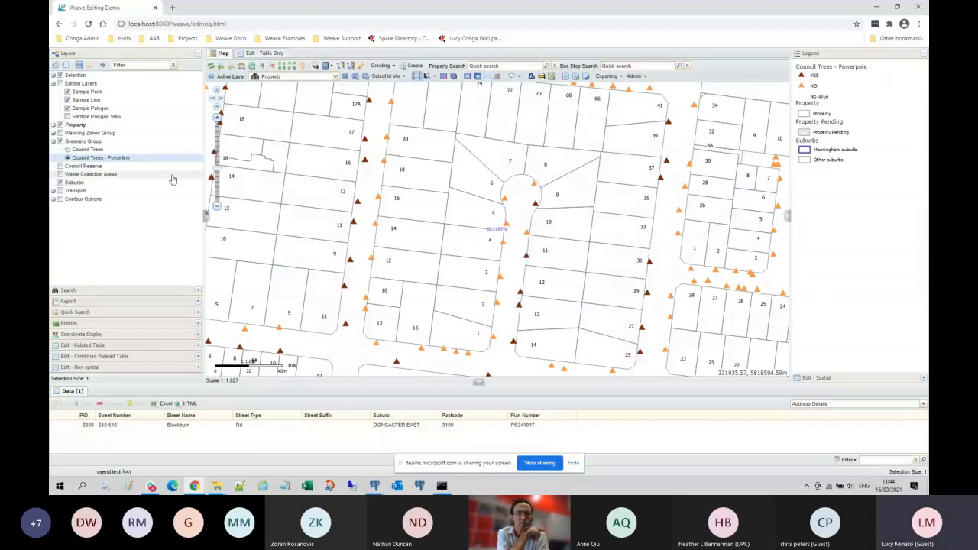
click(533, 182)
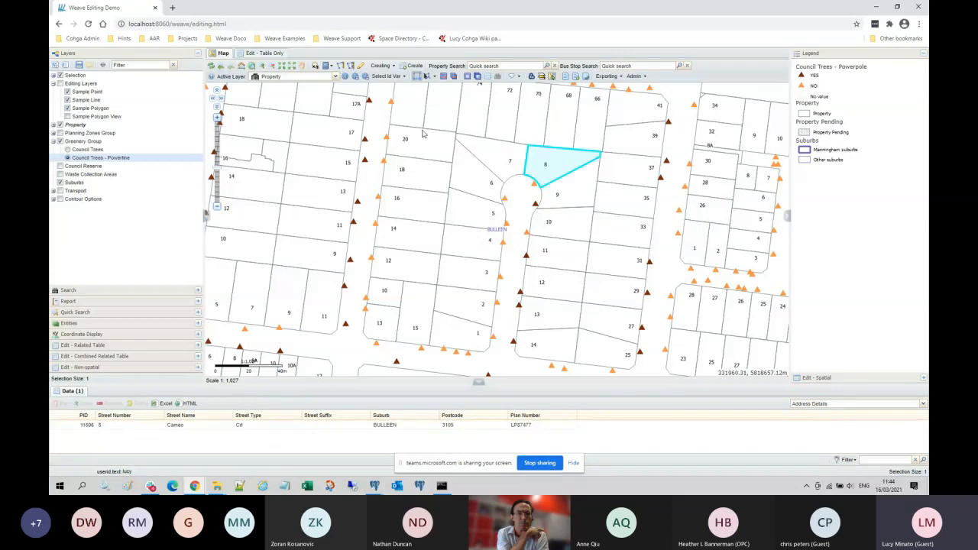
Step: Make Council Trees the active layer, select tree 556, and open its record in the non-spatial editor
click(335, 77)
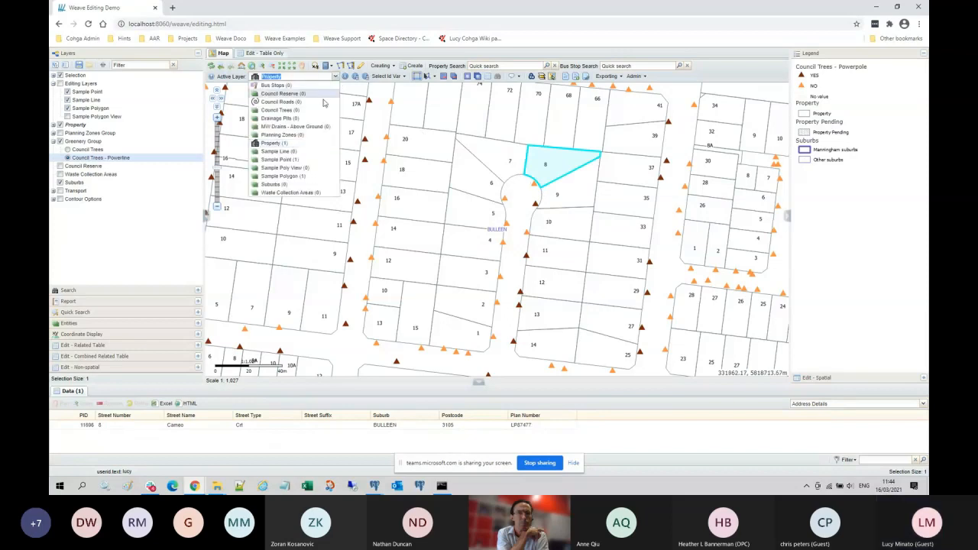
click(289, 111)
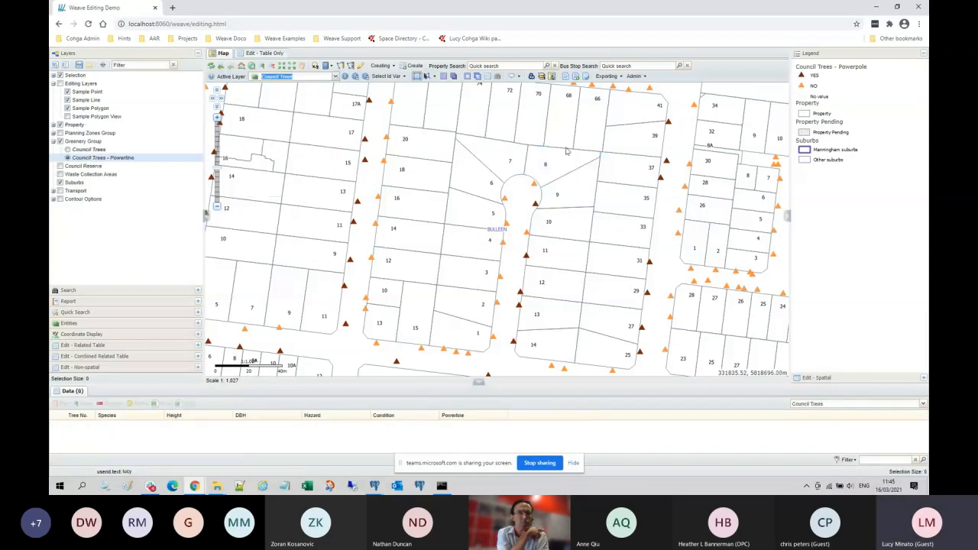
click(533, 185)
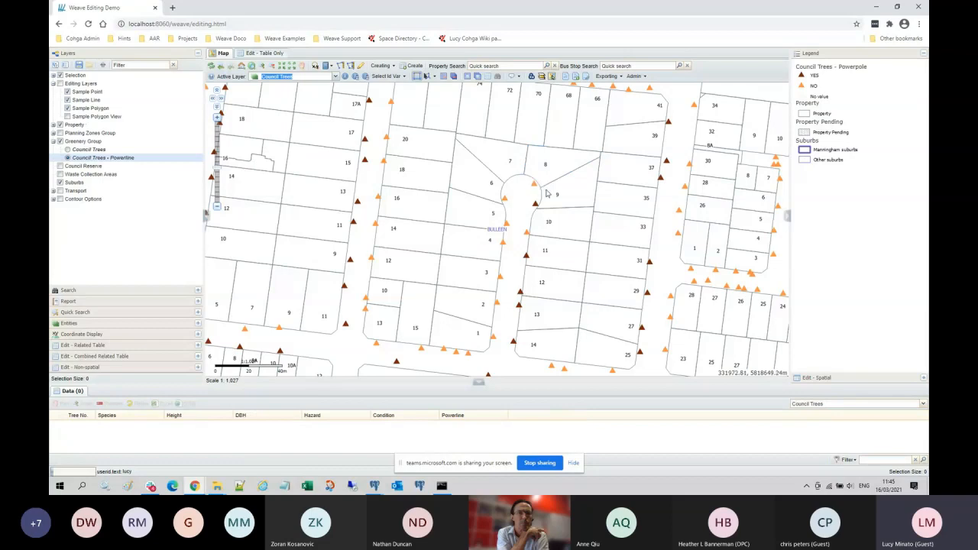
click(93, 367)
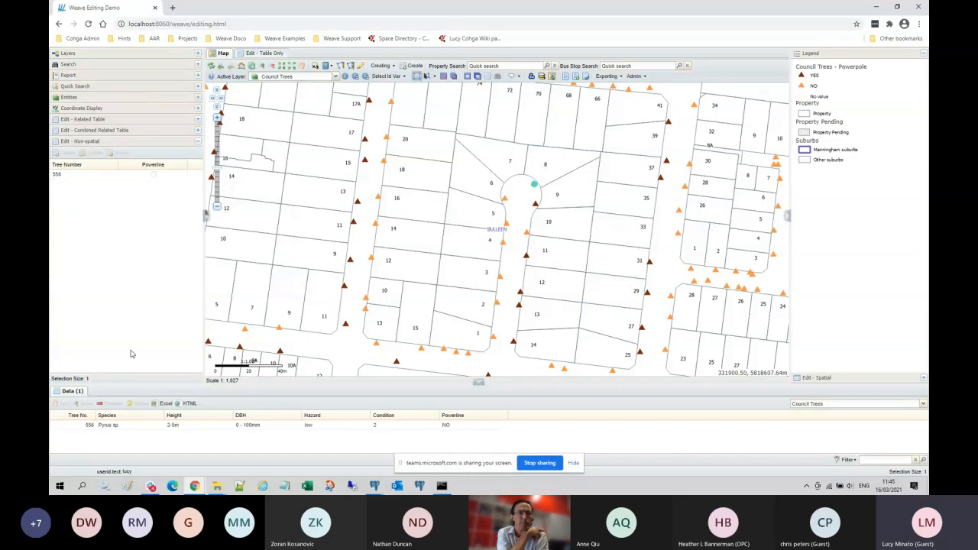
click(74, 176)
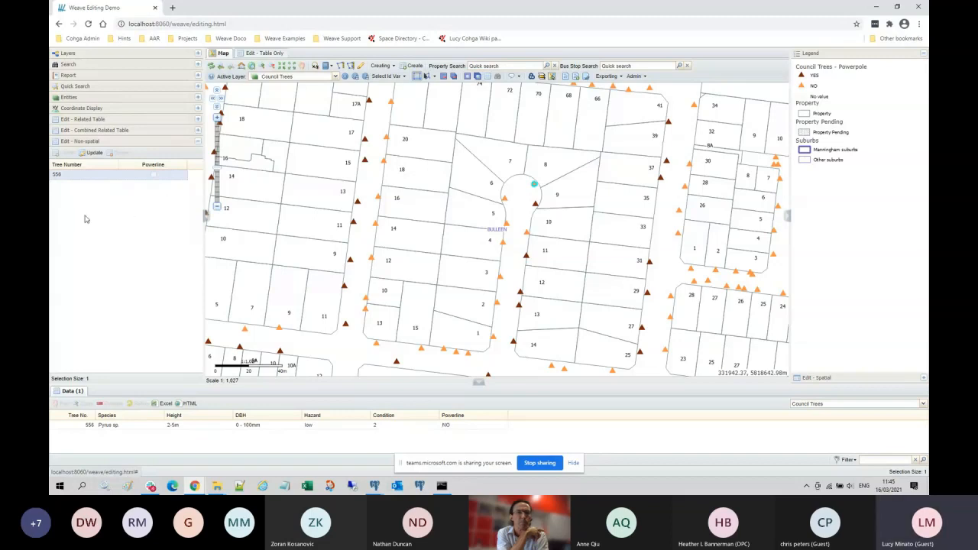
Step: Submit tree 556 with Powerline ticked, then refresh the data grid to show YES
click(94, 153)
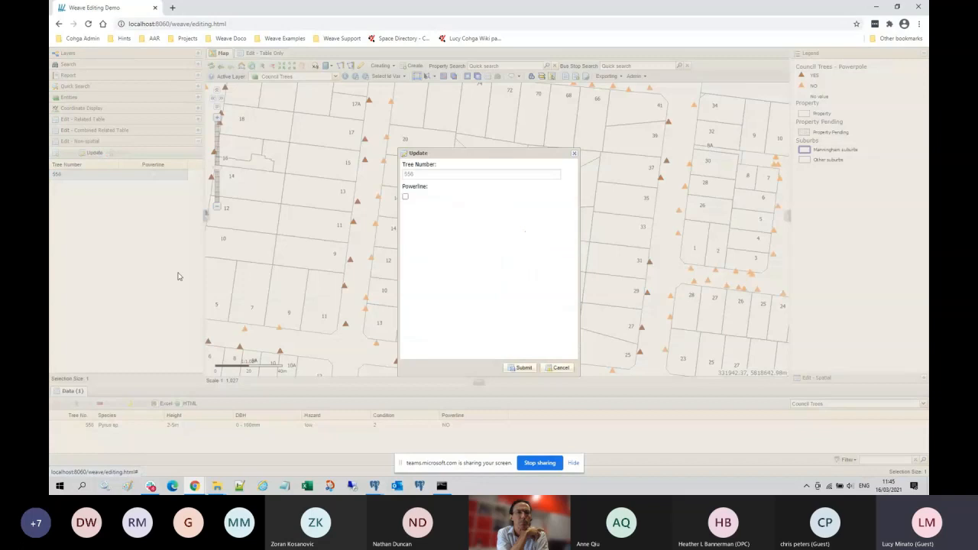
drag(480, 154, 304, 148)
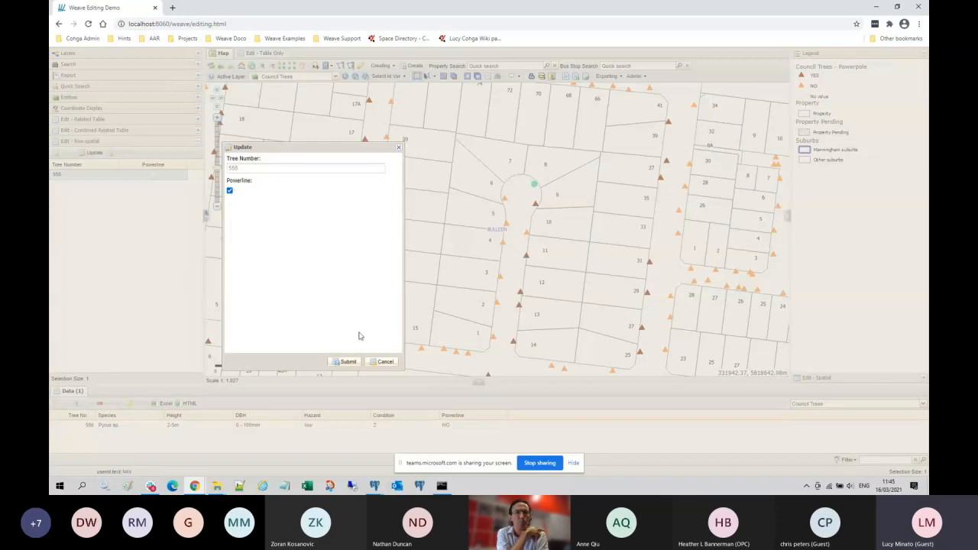
click(348, 362)
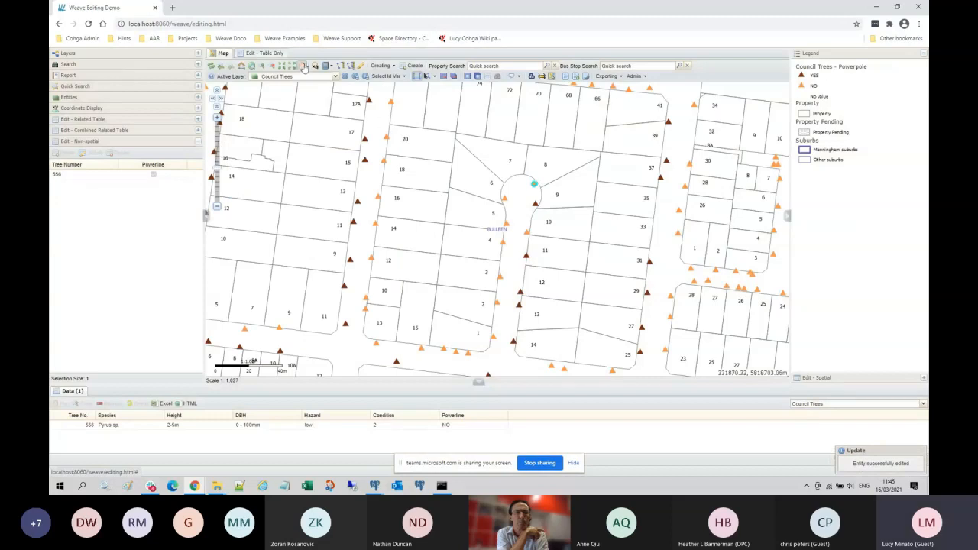
drag(435, 206, 438, 202)
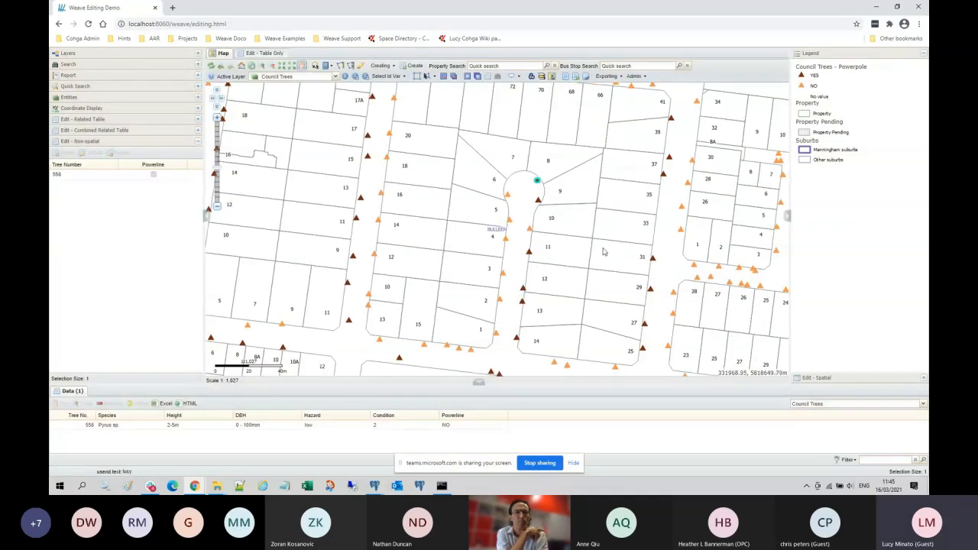
click(915, 460)
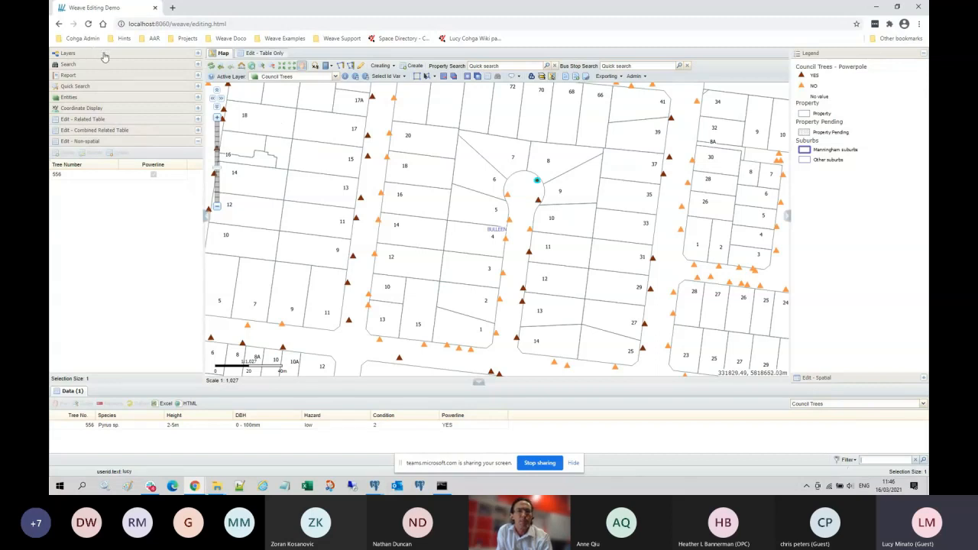
Step: Open the Creating dropdown listing sample polygon, point and line
click(394, 68)
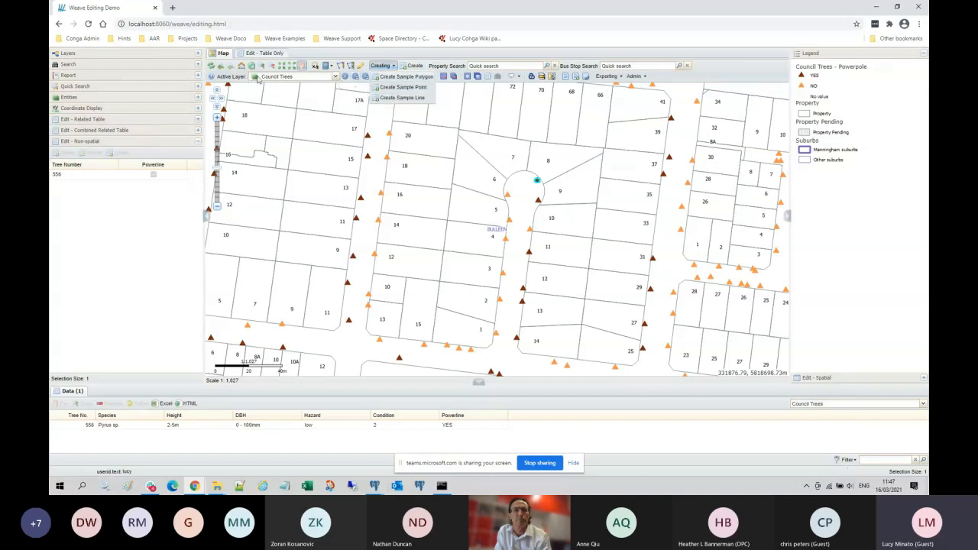
Step: Start a sample polygon and sketch a four-sided shape inside parcel 70
click(391, 78)
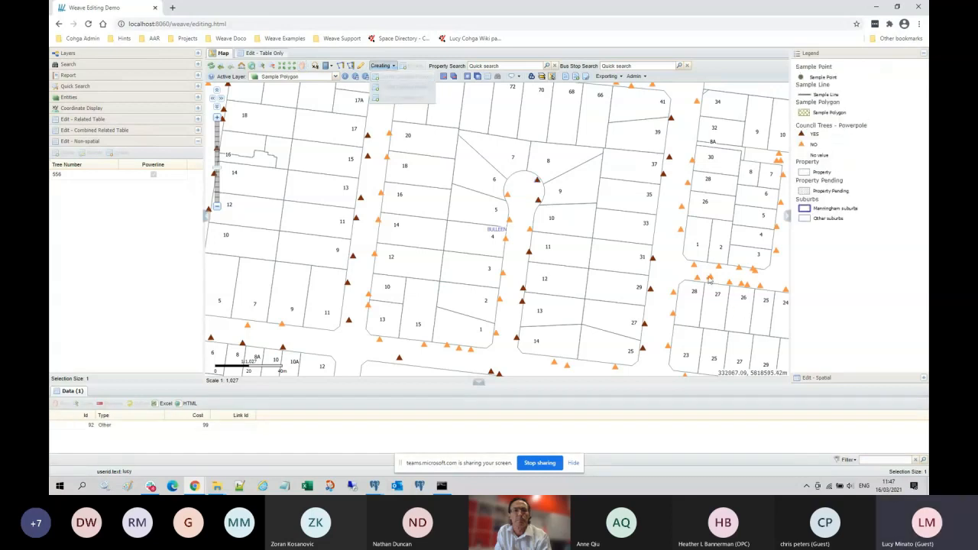
click(855, 379)
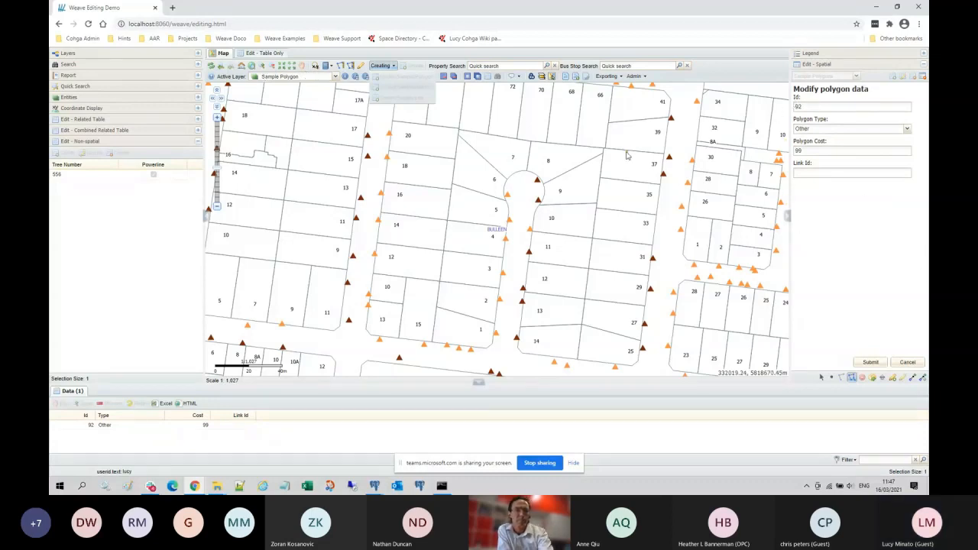
click(532, 100)
click(529, 128)
click(539, 129)
double_click(555, 104)
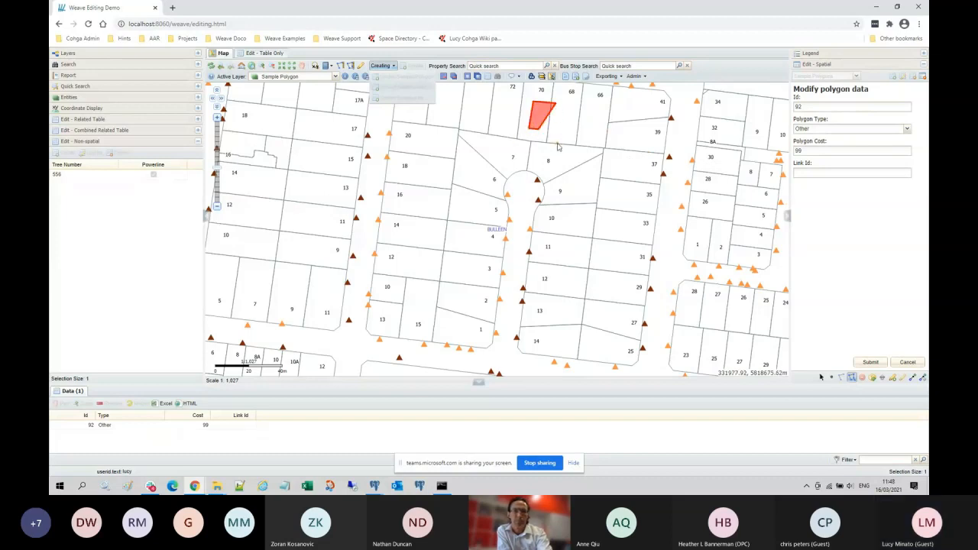
Step: Cancel the sketch, backing out once, then confirm discarding the polygon
click(908, 363)
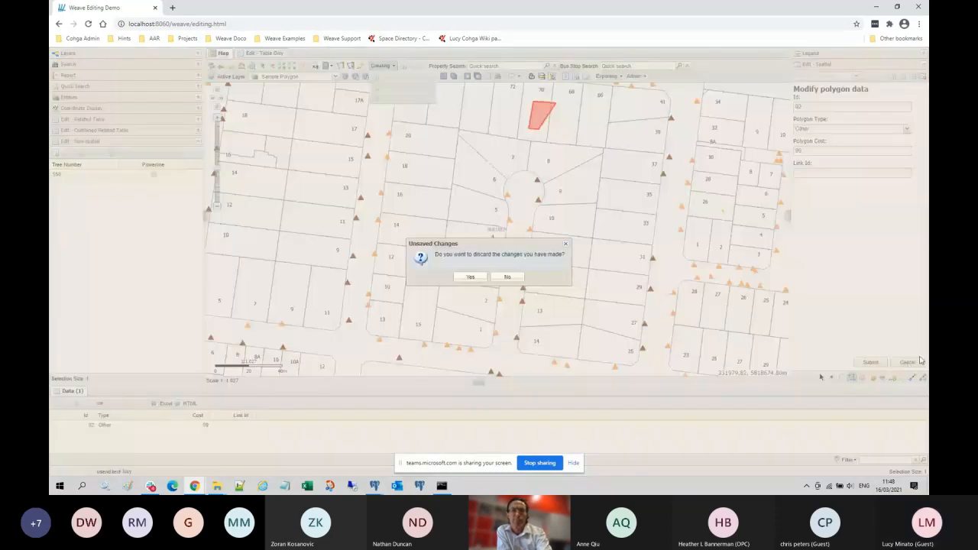
click(470, 277)
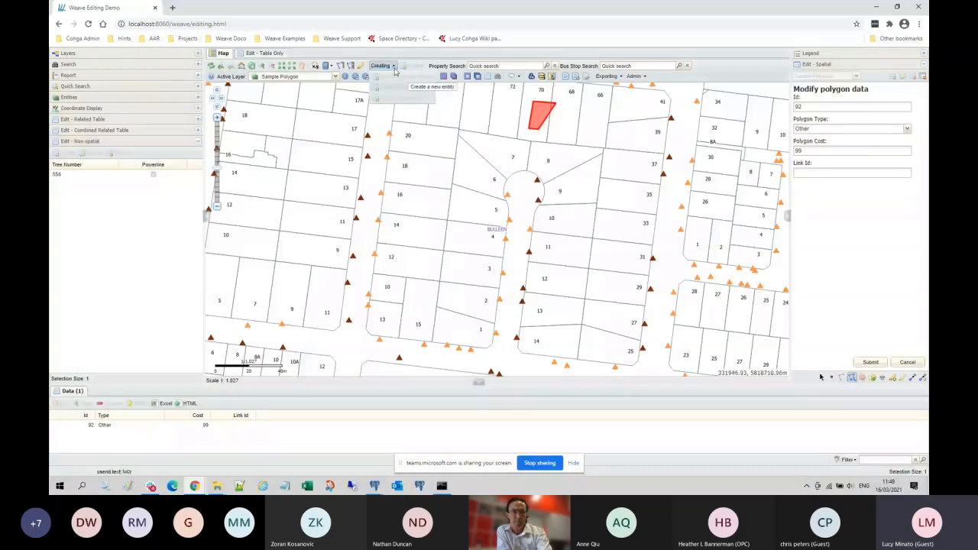
click(909, 365)
click(472, 278)
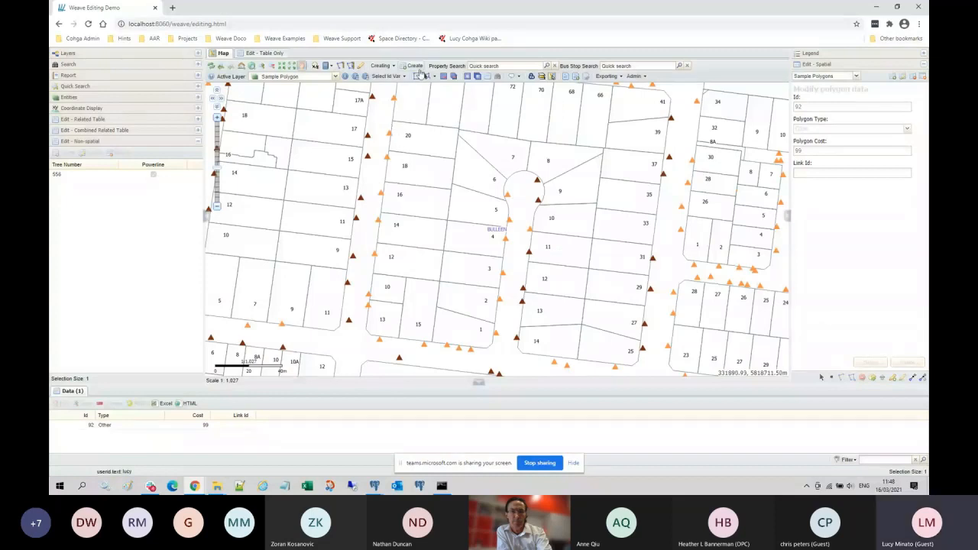
Step: Briefly switch to Sample Line and view the legend, then return to editing sample polygon 92
click(336, 78)
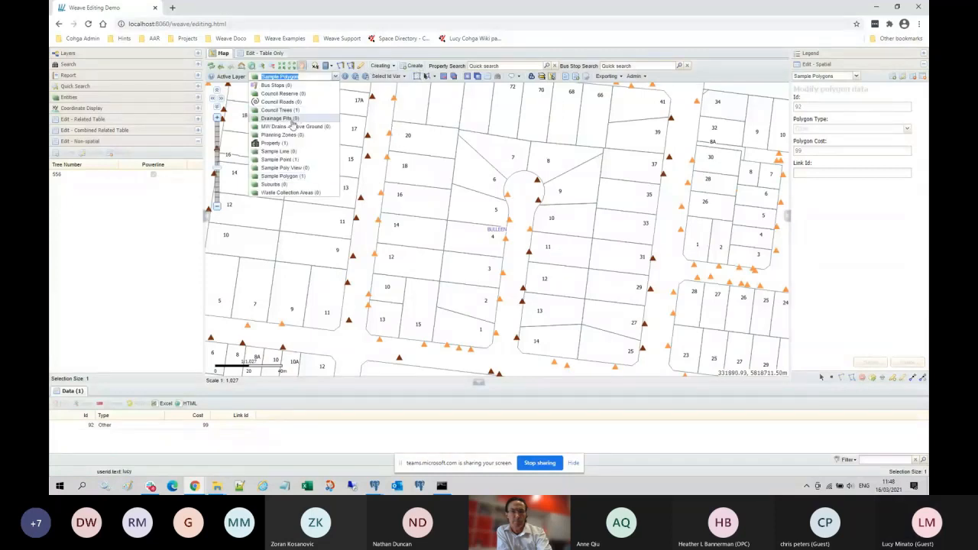
click(283, 154)
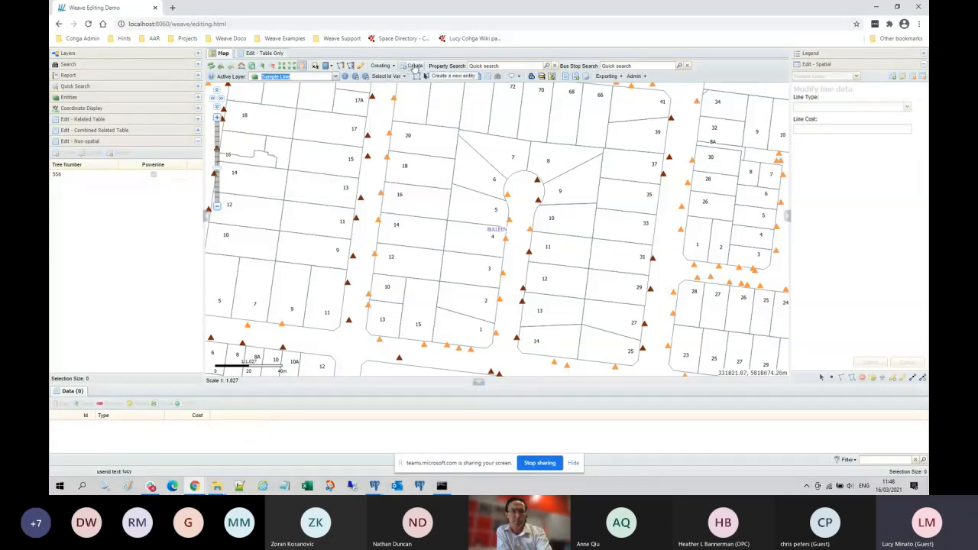
click(413, 67)
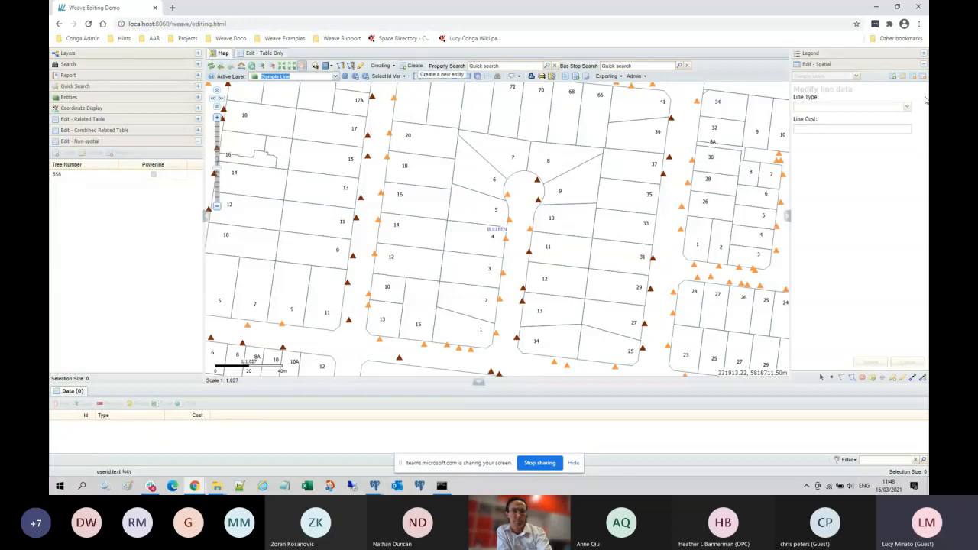
click(831, 55)
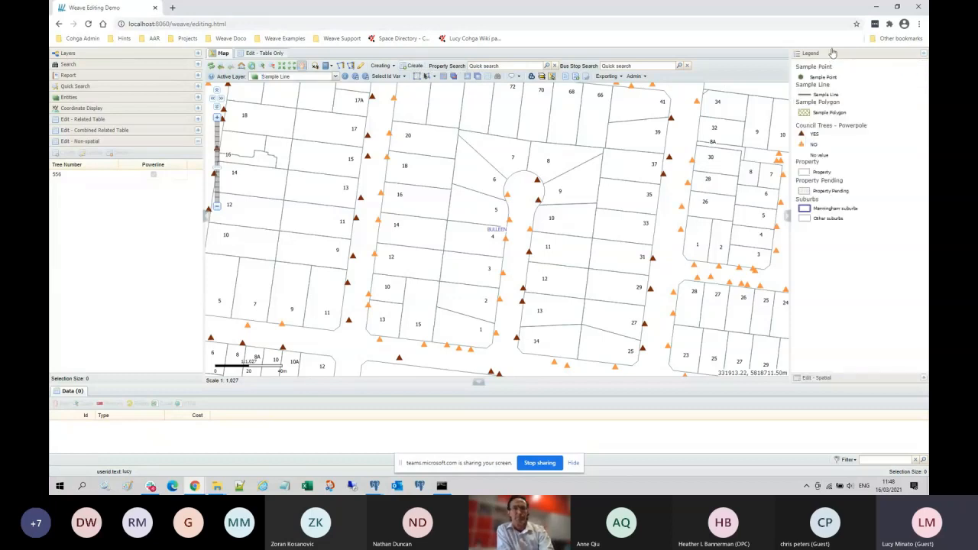
click(413, 68)
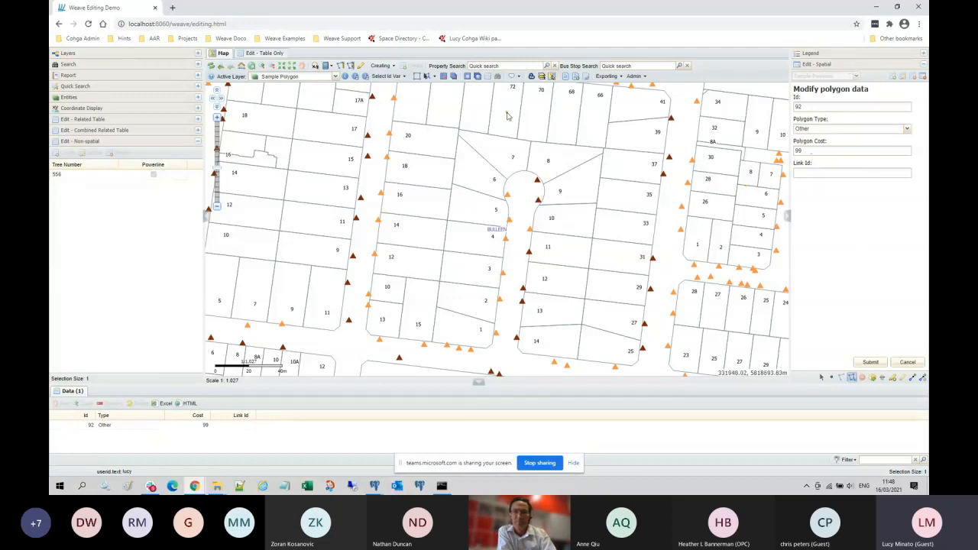
Step: Sketch a polygon over lot 7 reaching toward lots 8 and 68, then cancel and confirm discarding it
click(453, 149)
click(478, 165)
click(530, 164)
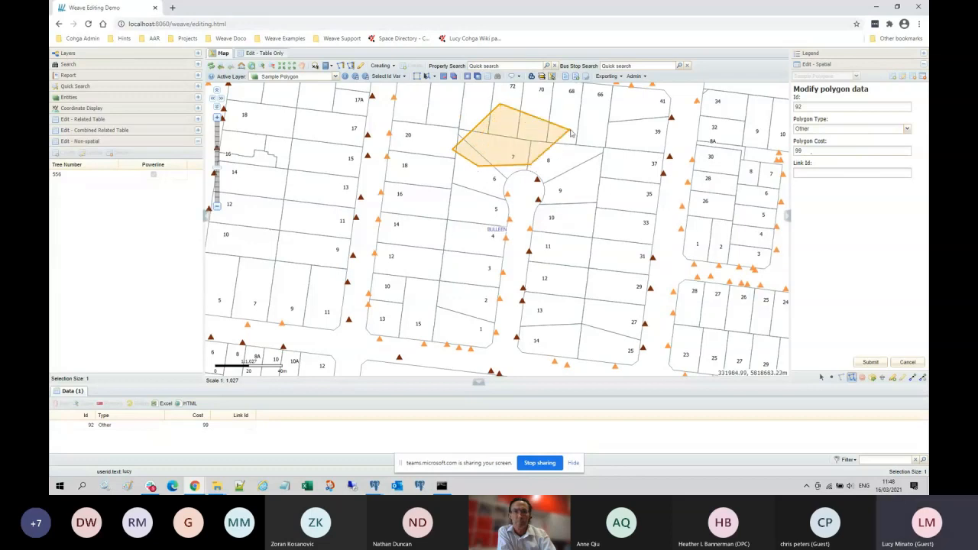
click(573, 128)
click(574, 107)
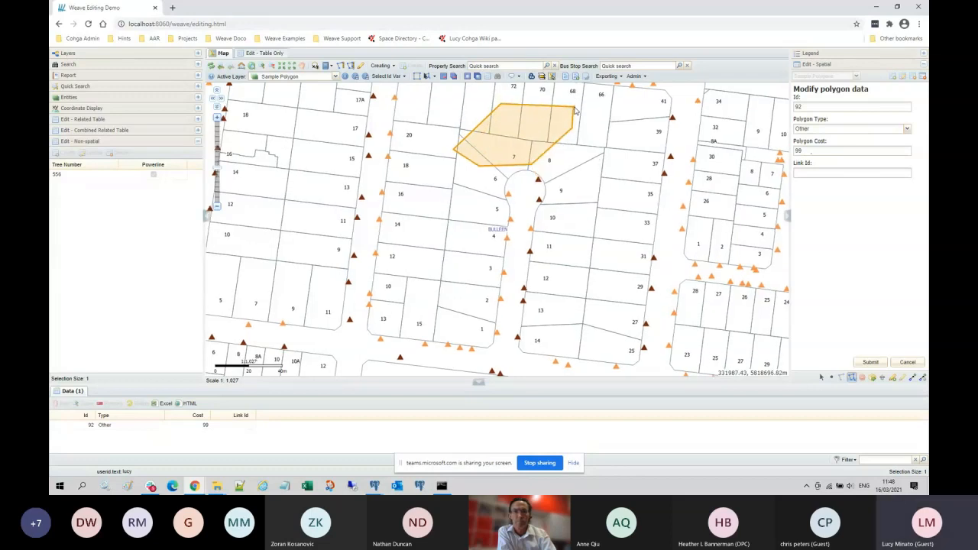
click(501, 102)
double_click(567, 95)
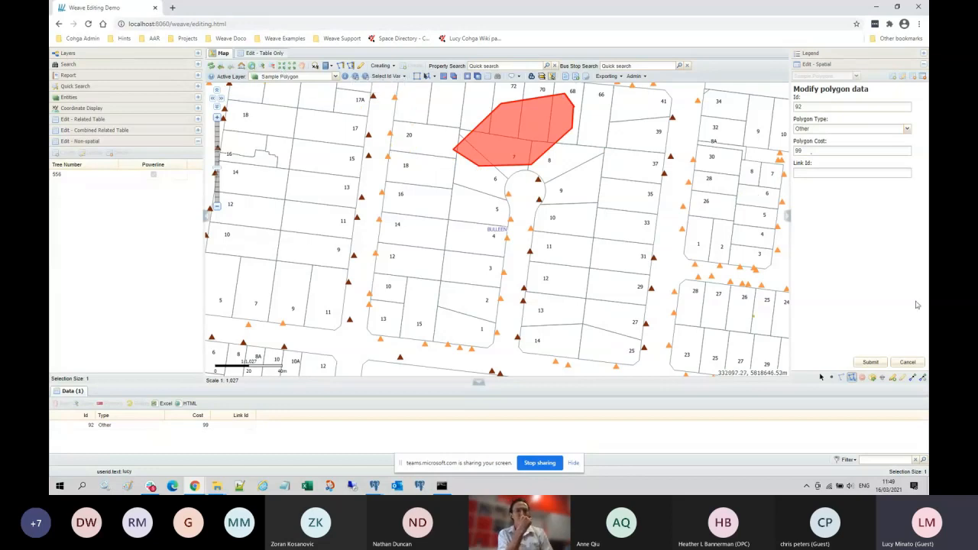
click(908, 362)
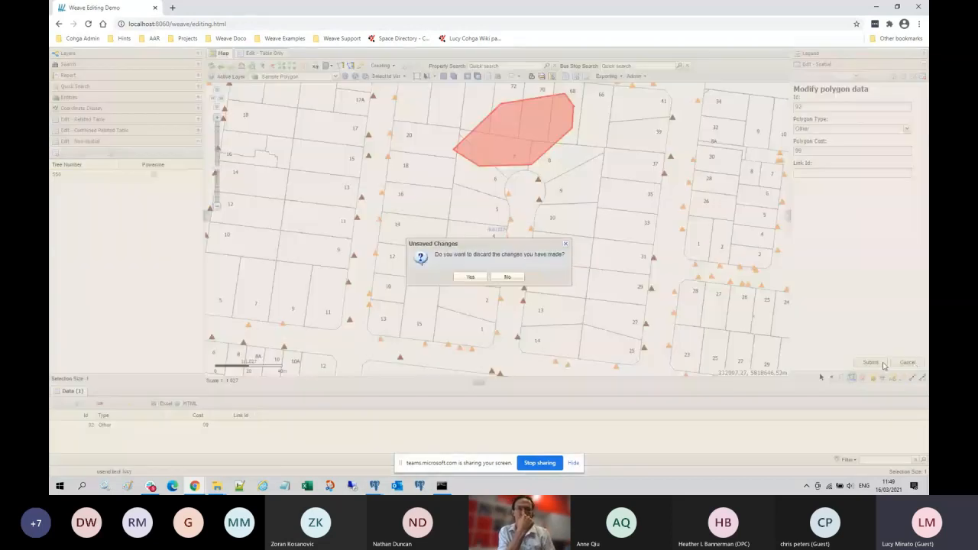
click(471, 277)
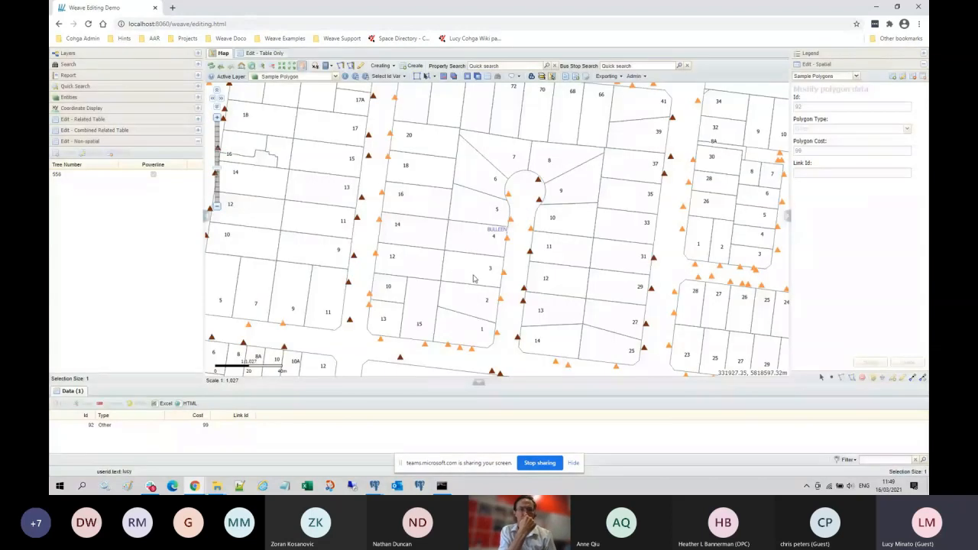